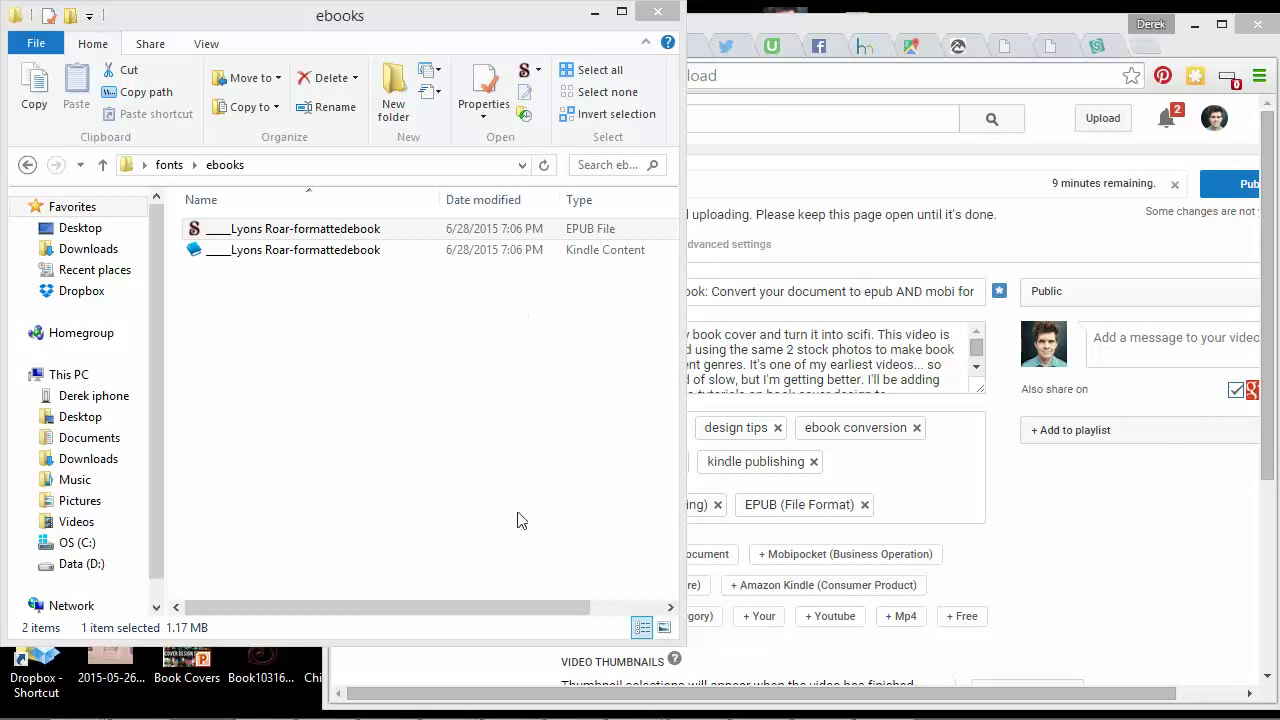
Step: Bring the Lyons Roar-formatted2 manuscript forward in Word and select its CHAPTER ONE heading
mouse_move(760, 716)
mouse_move(635, 705)
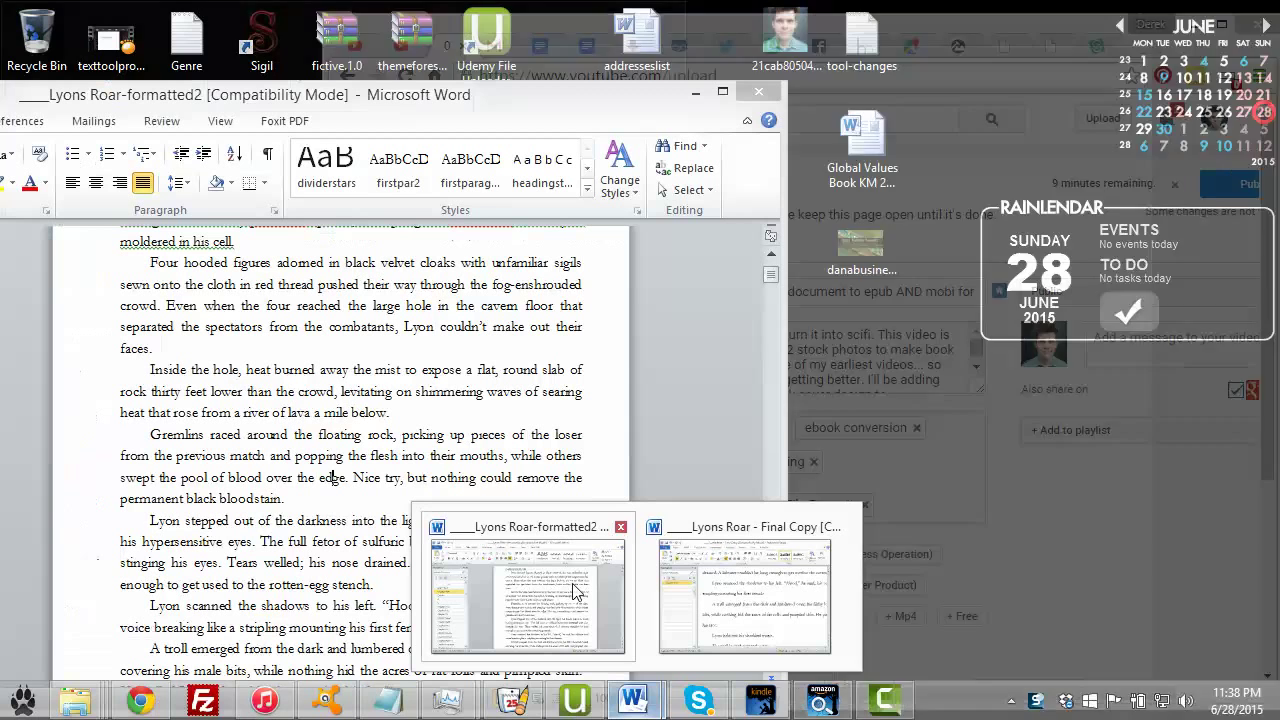
click(575, 592)
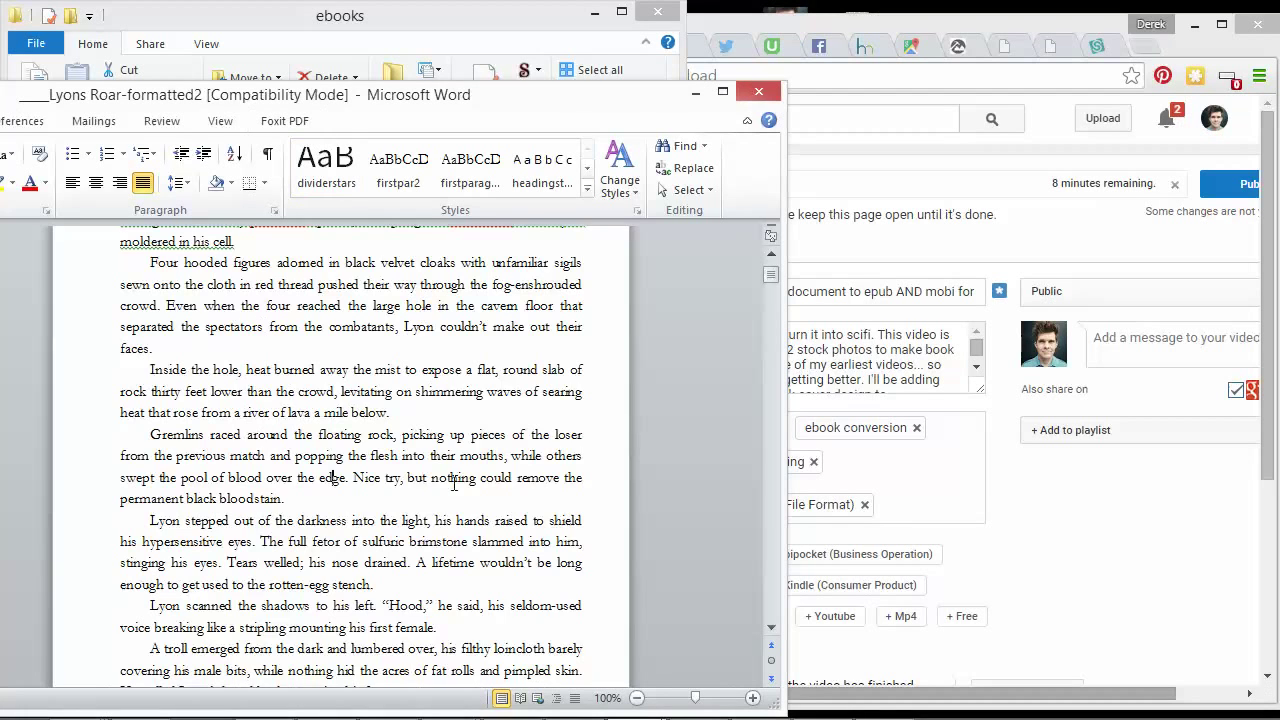
scroll(450, 470, down, 3)
scroll(452, 430, up, 10)
scroll(452, 430, up, 15)
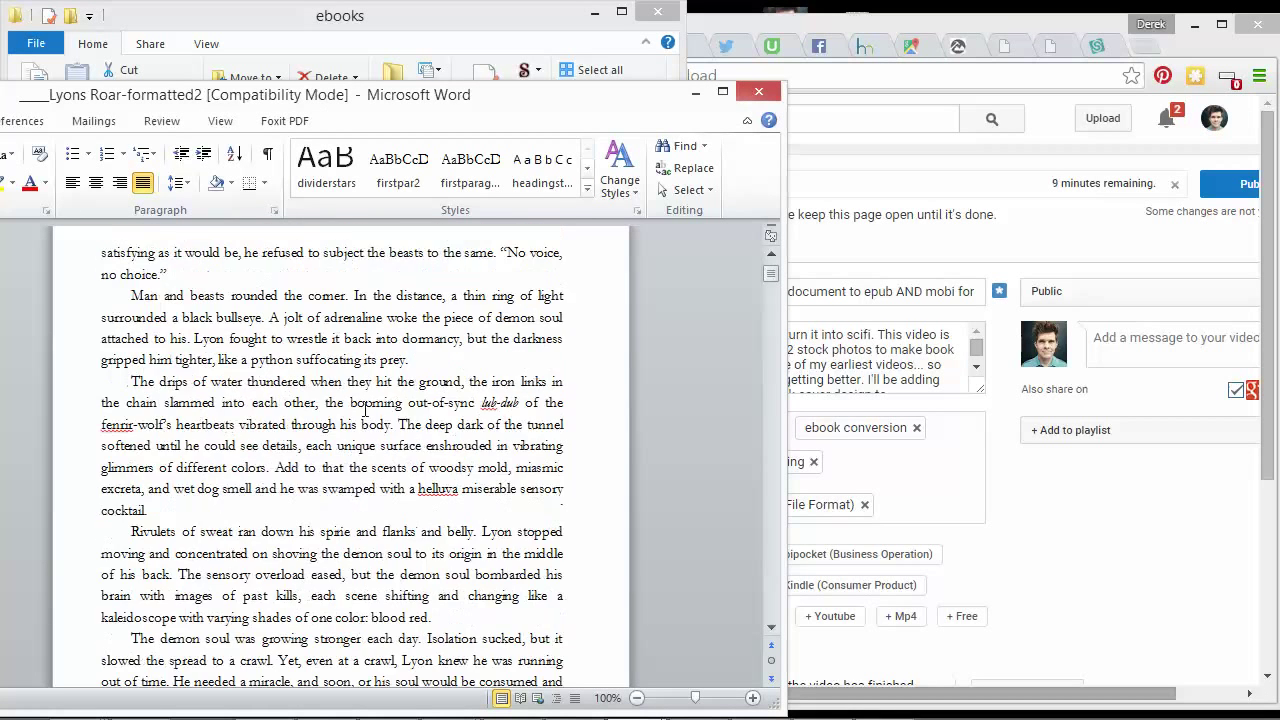
scroll(301, 376, up, 8)
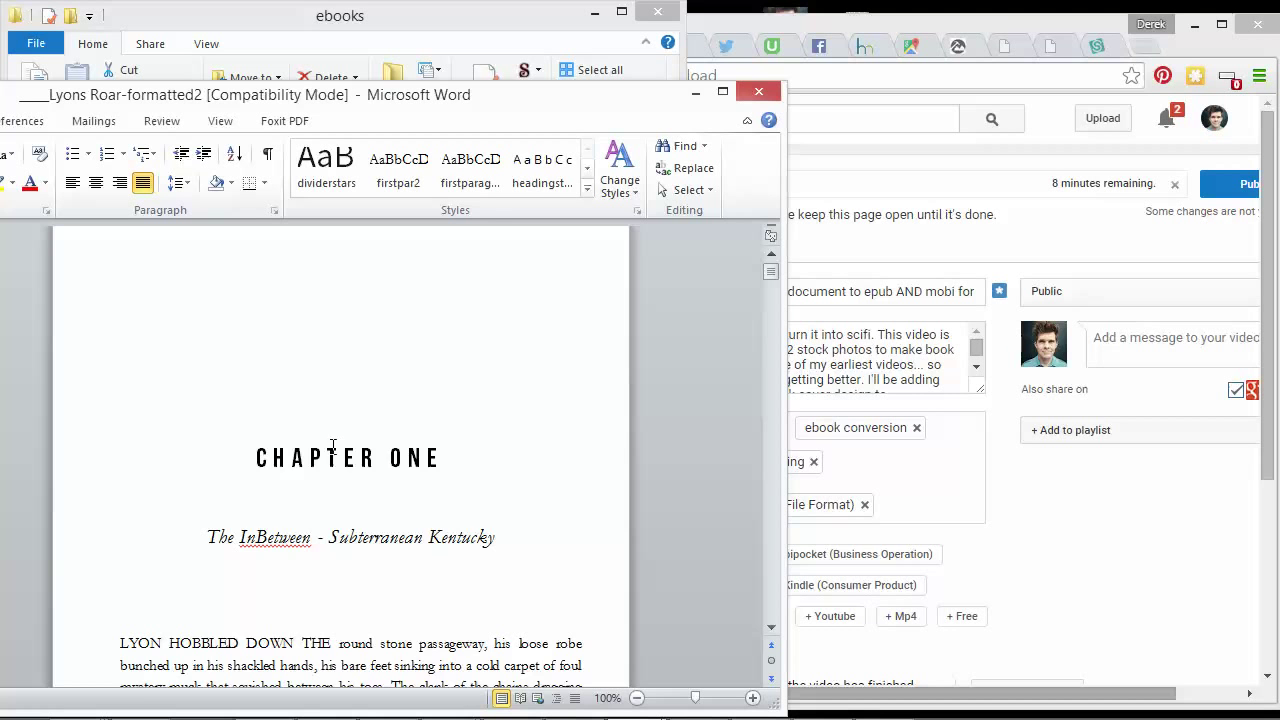
scroll(303, 440, up, 4)
scroll(306, 451, down, 5)
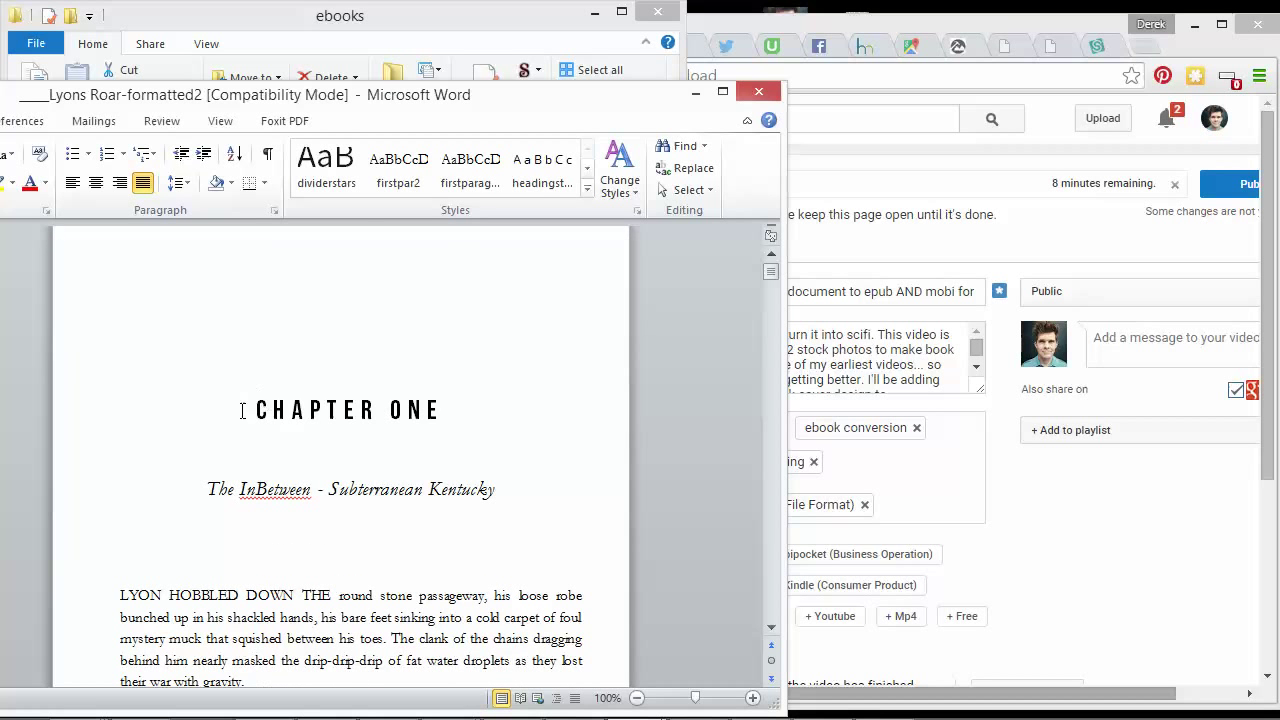
drag(286, 409, 494, 414)
scroll(314, 486, down, 4)
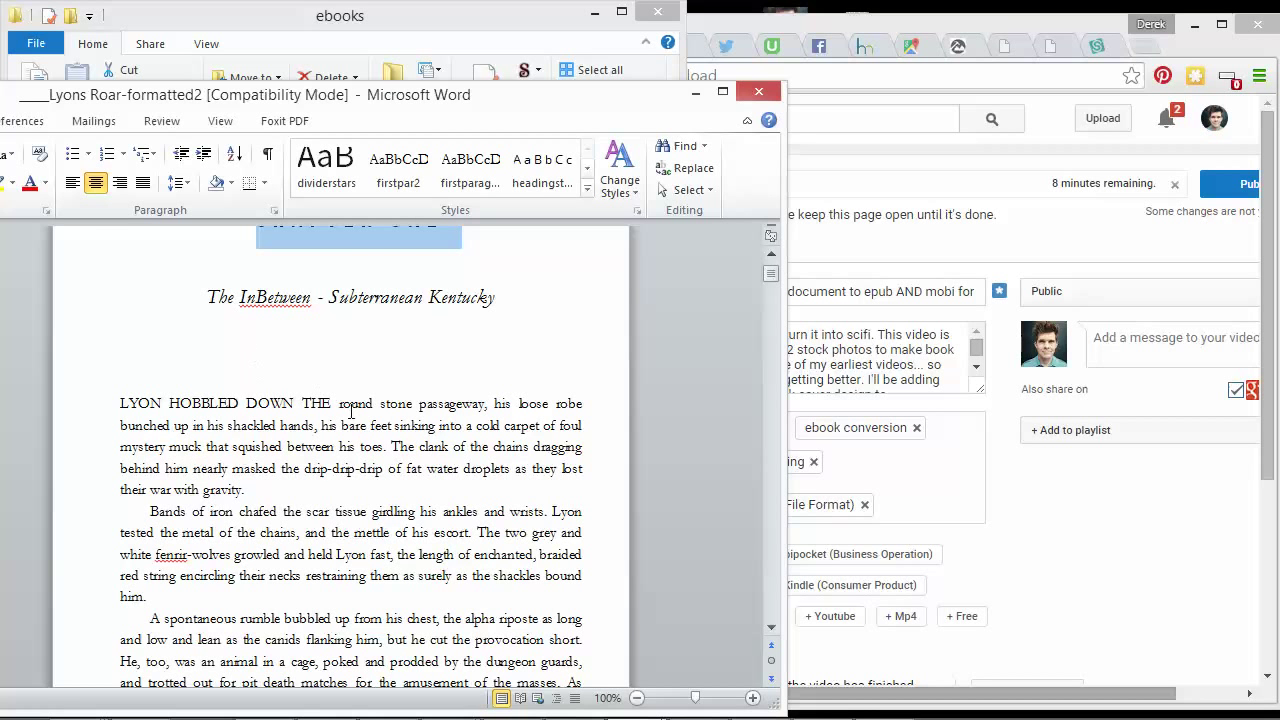
Step: Minimise Word and show the PublishXpress free ebook conversion page in the browser
click(695, 91)
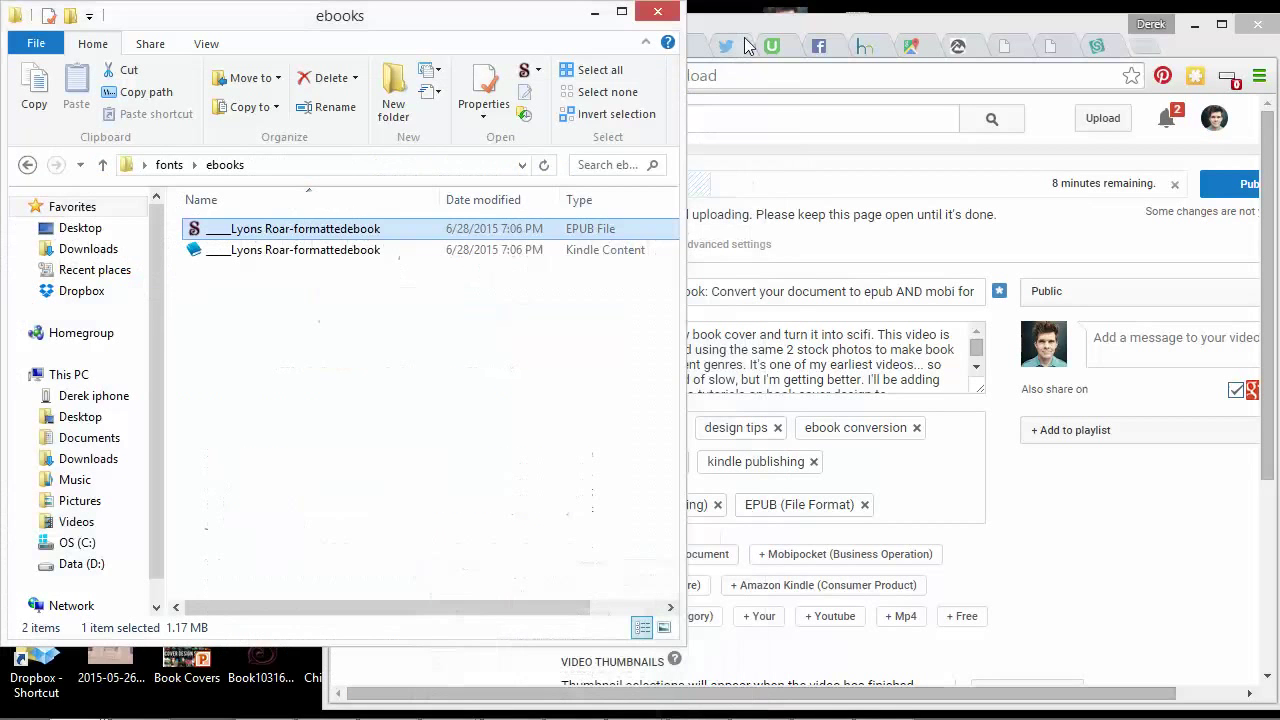
click(758, 20)
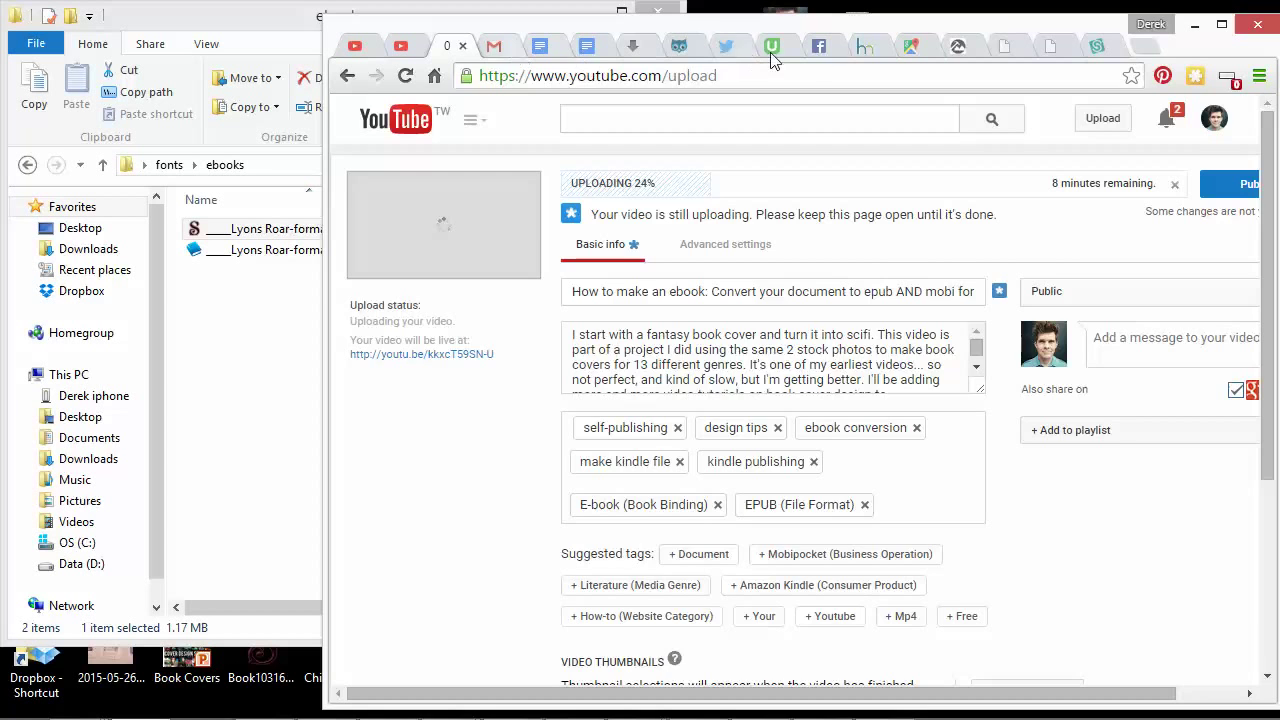
click(1004, 50)
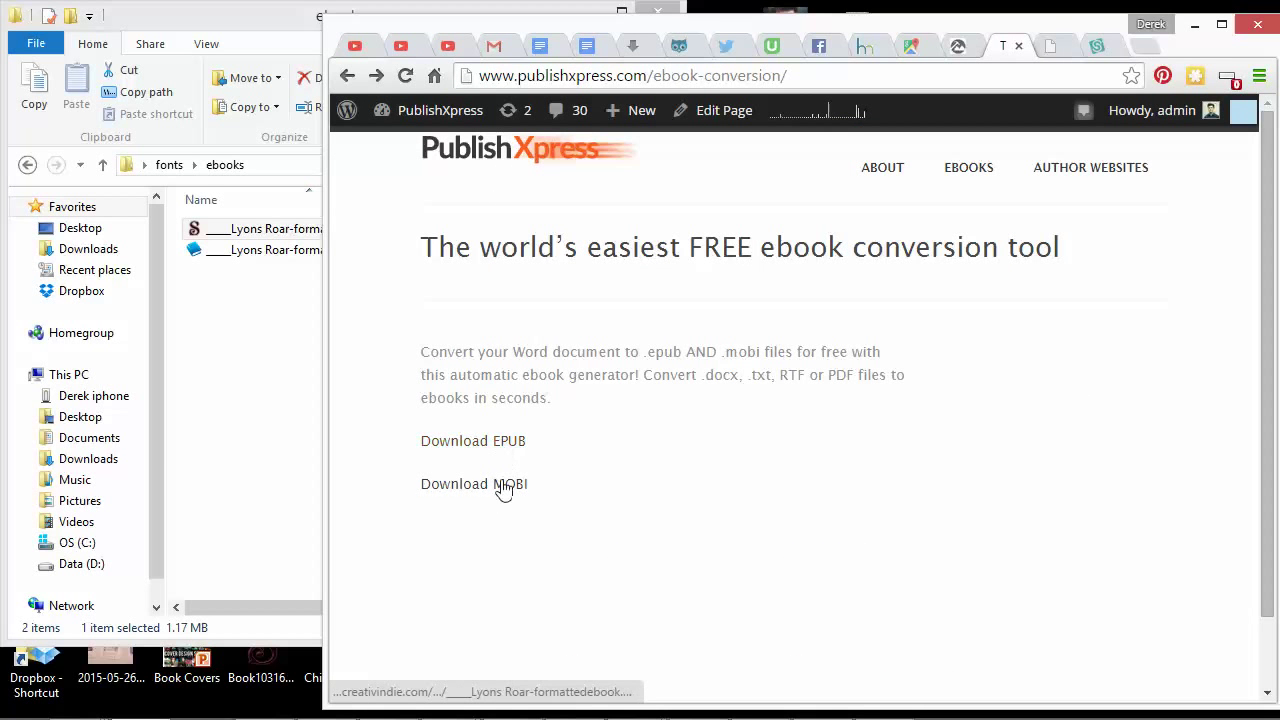
Step: Check the book in Kindle Previewer, then return to the ebooks folder window
mouse_move(760, 712)
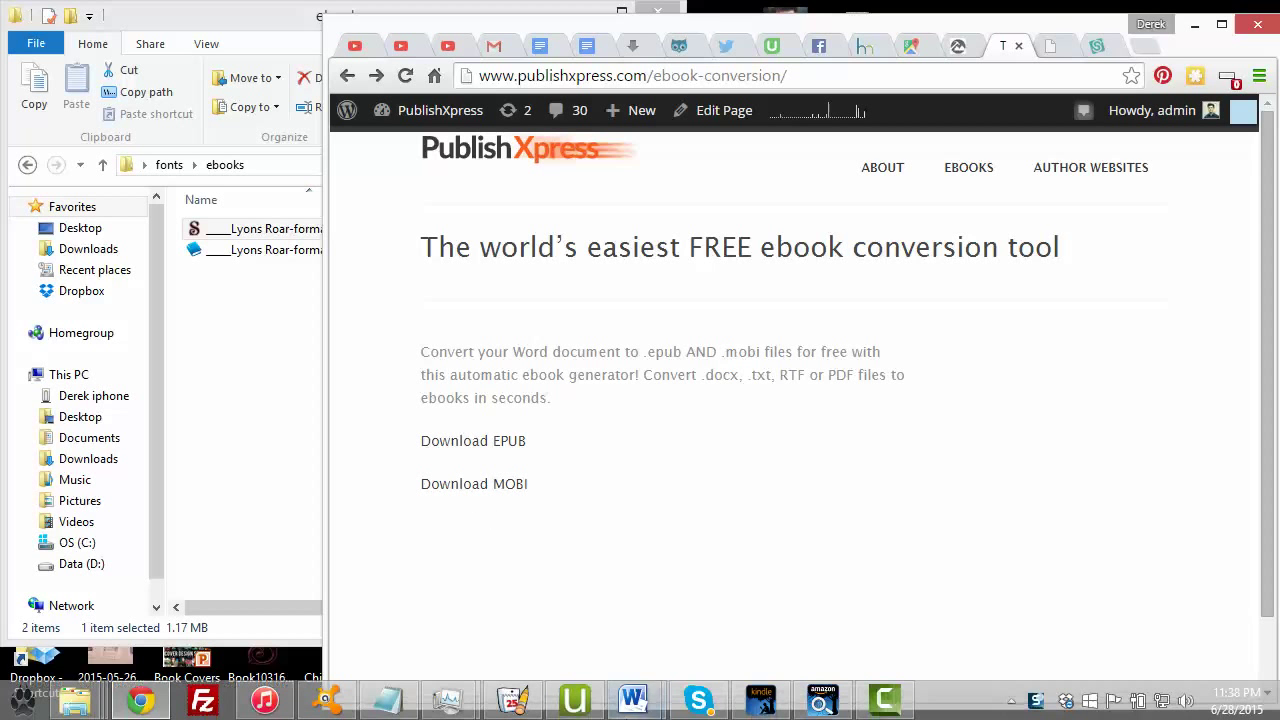
click(823, 702)
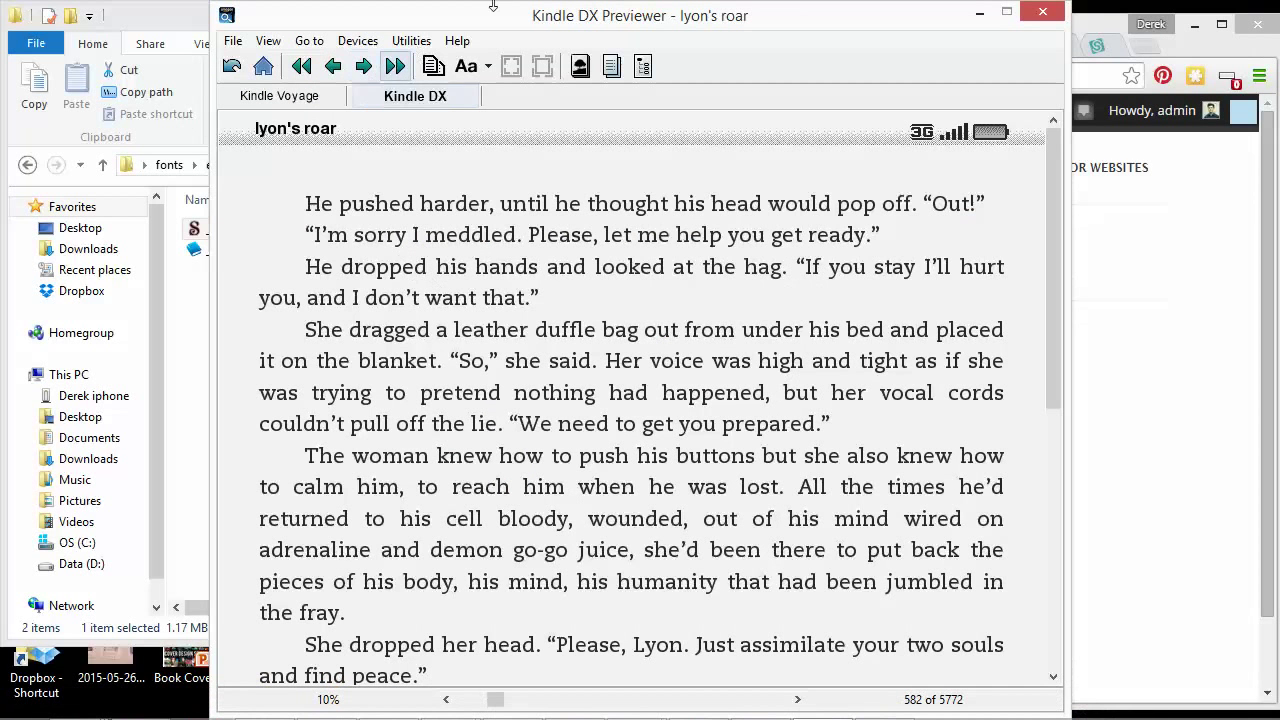
click(979, 12)
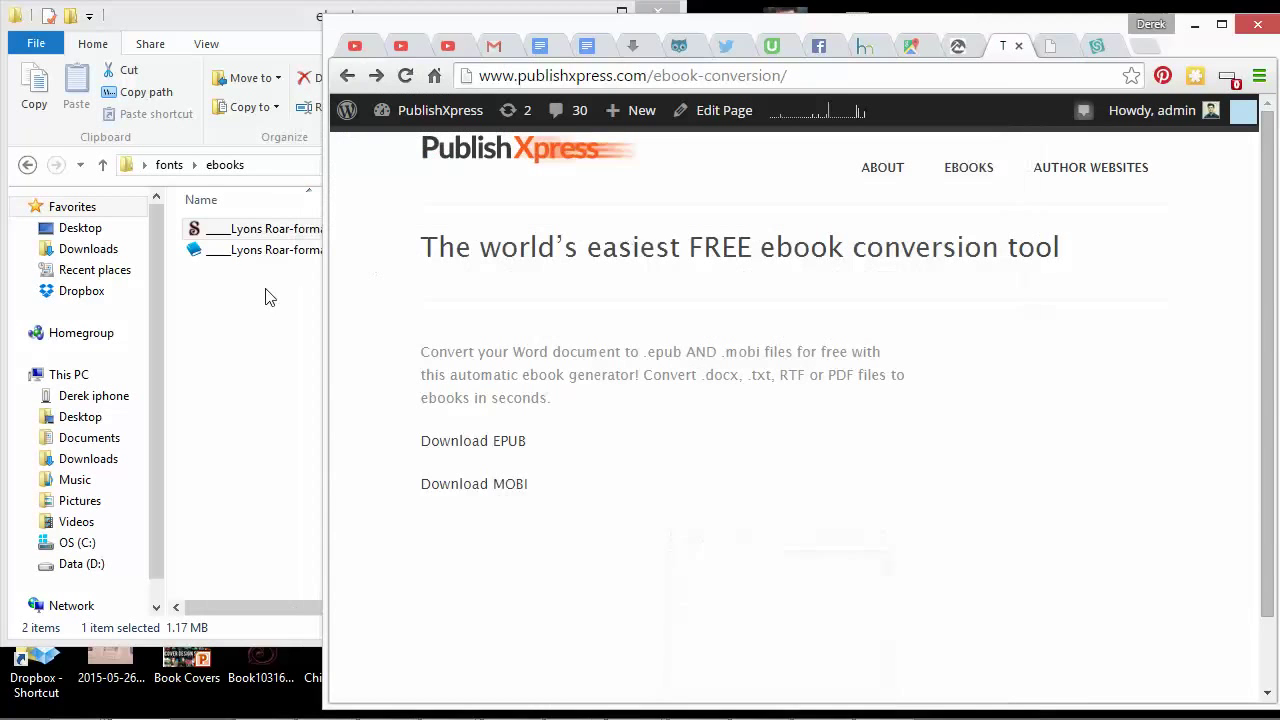
click(268, 255)
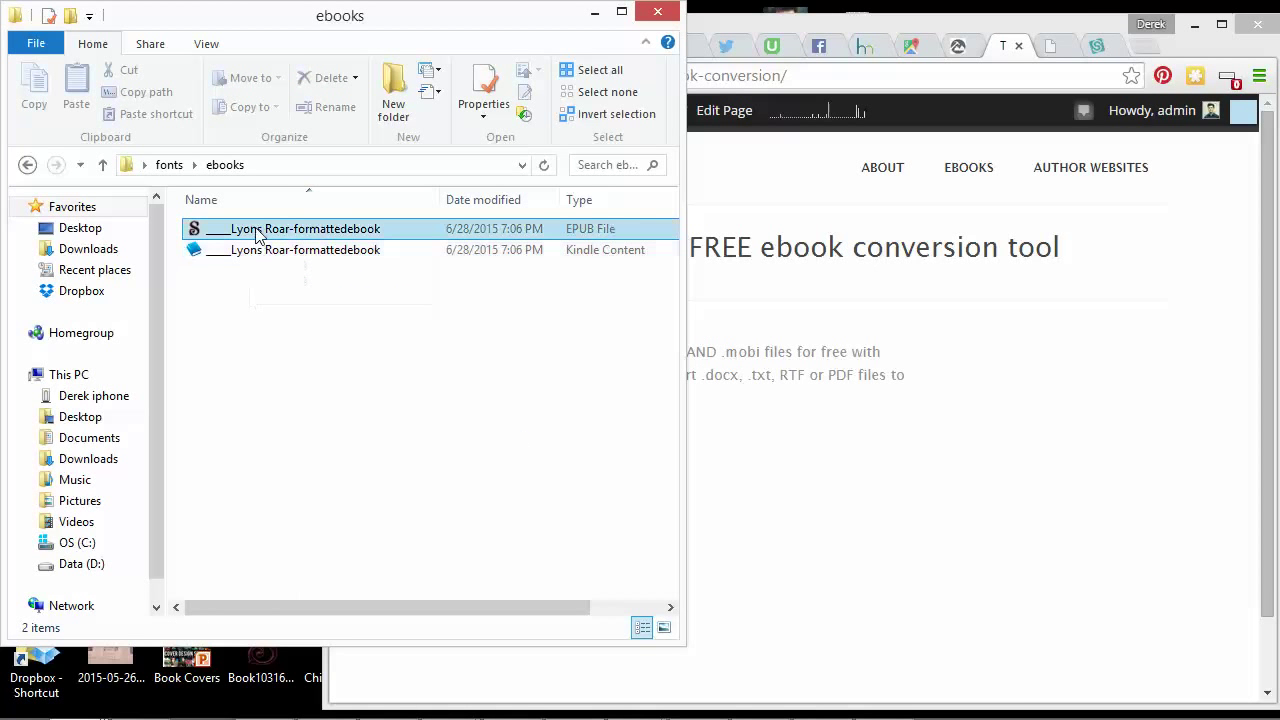
click(257, 230)
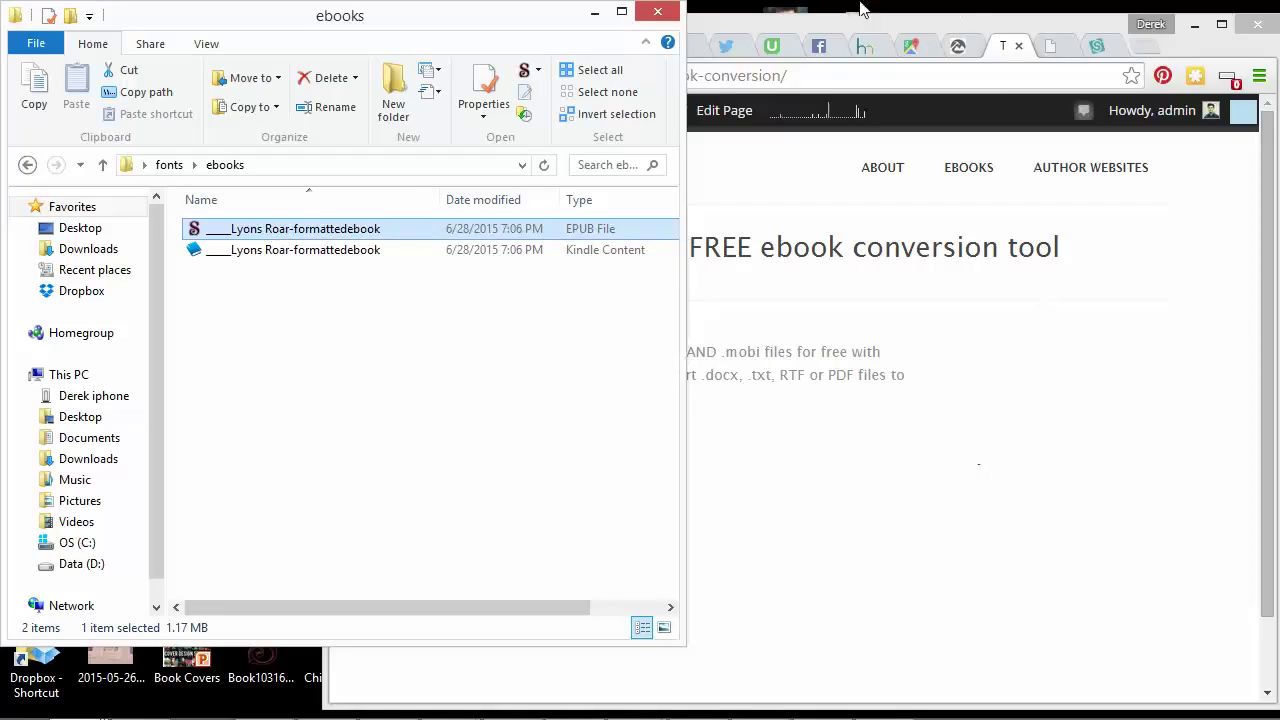
click(248, 229)
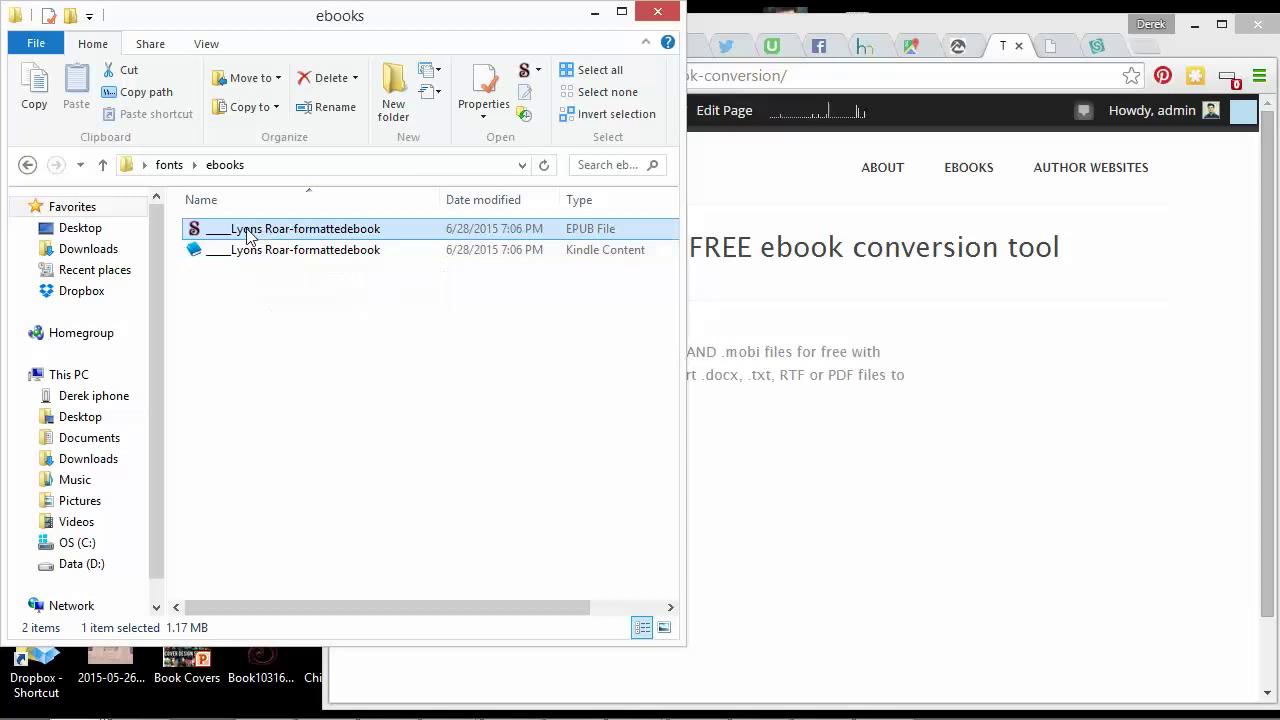
click(320, 384)
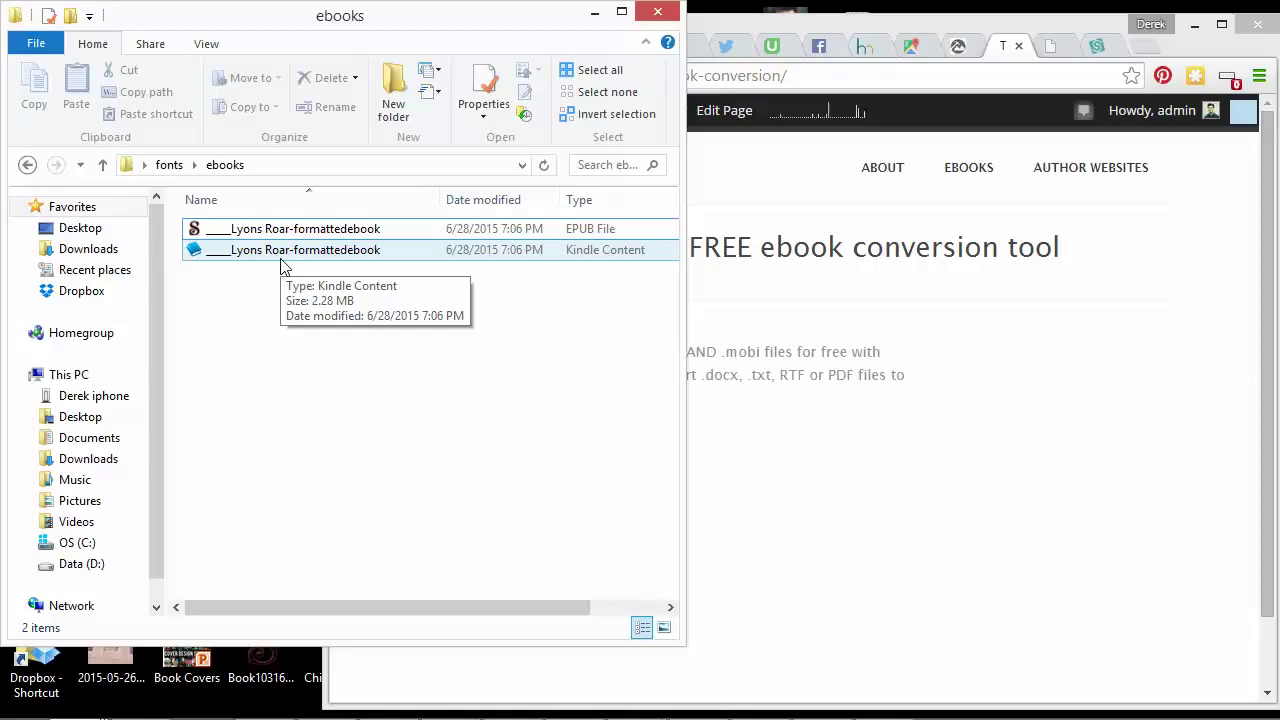
click(323, 229)
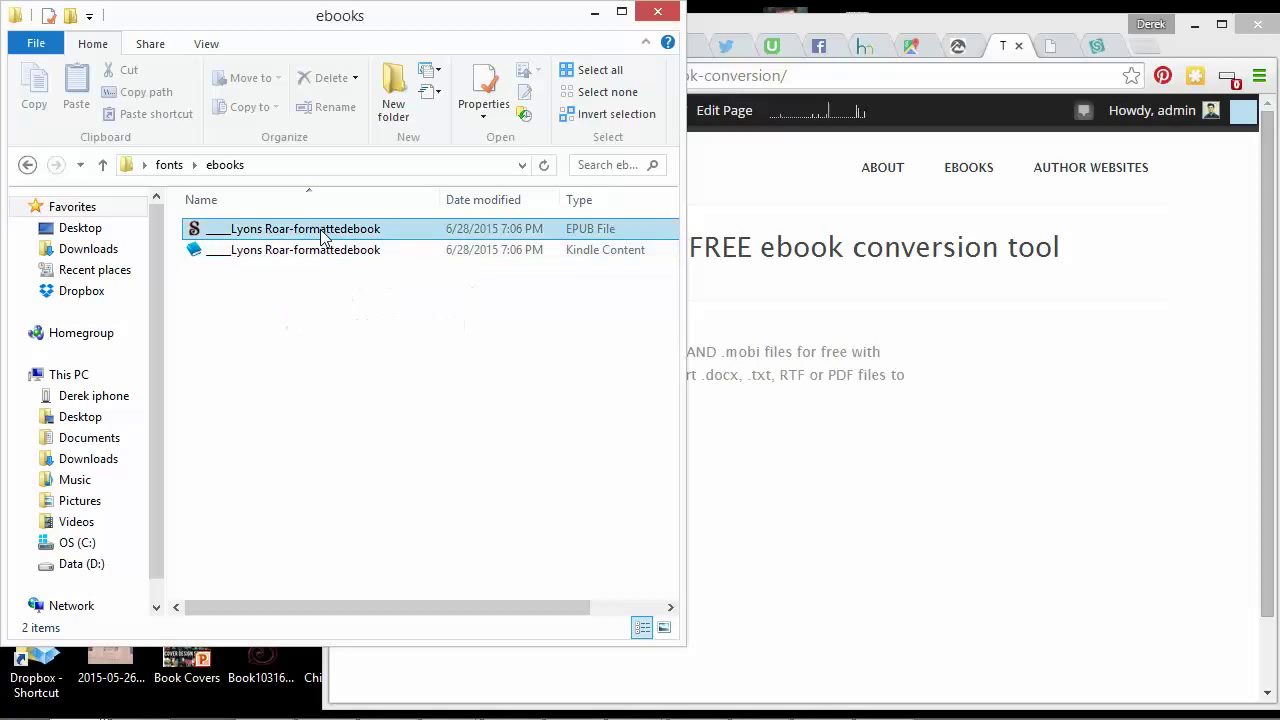
click(264, 252)
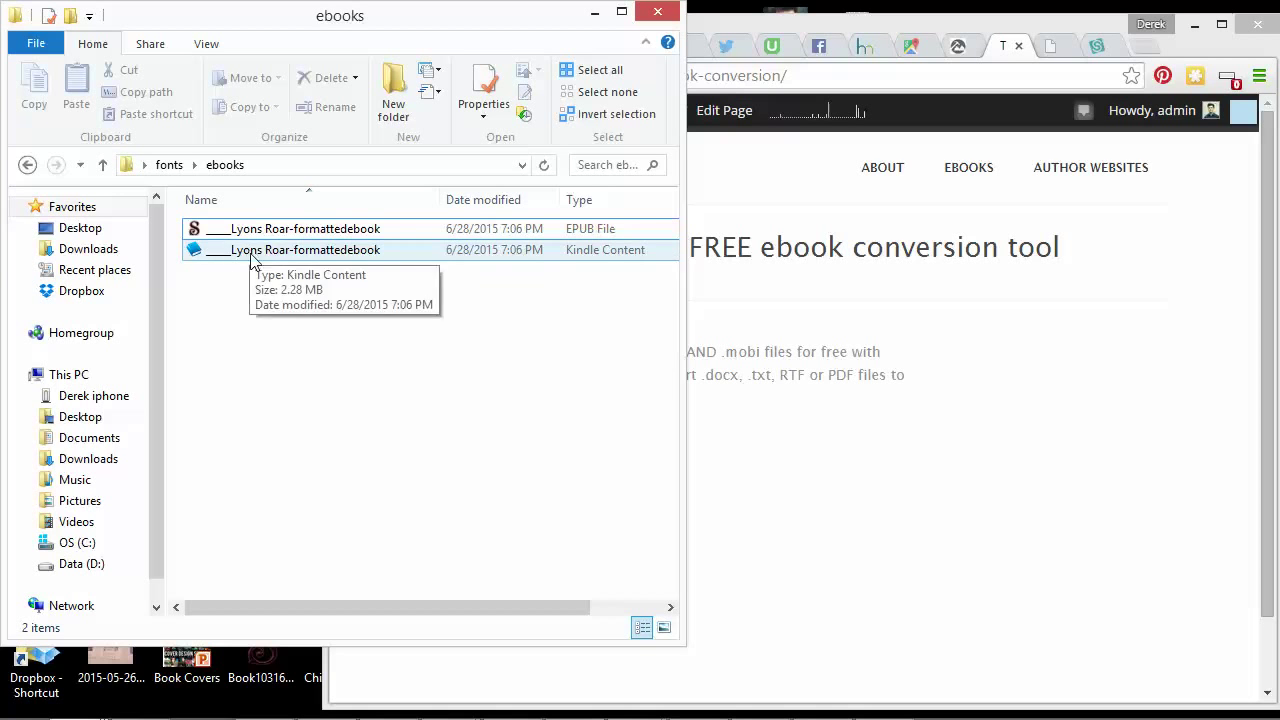
click(243, 232)
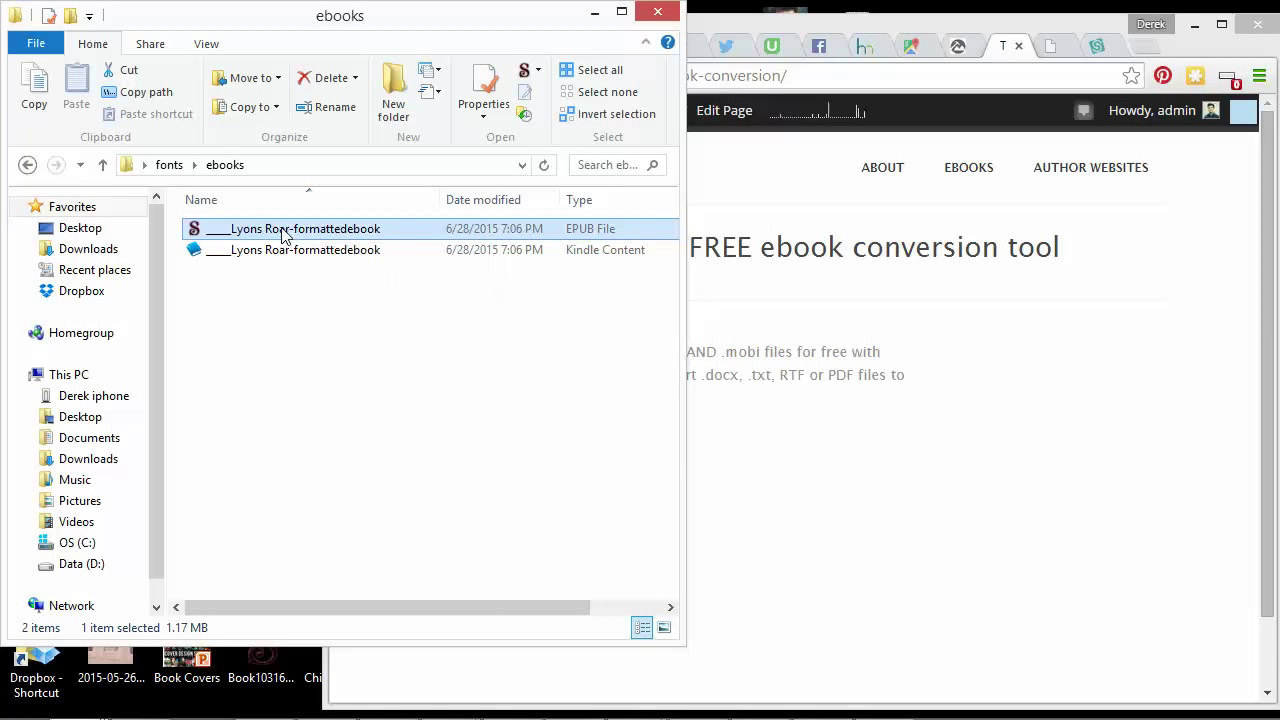
right_click(285, 230)
click(256, 230)
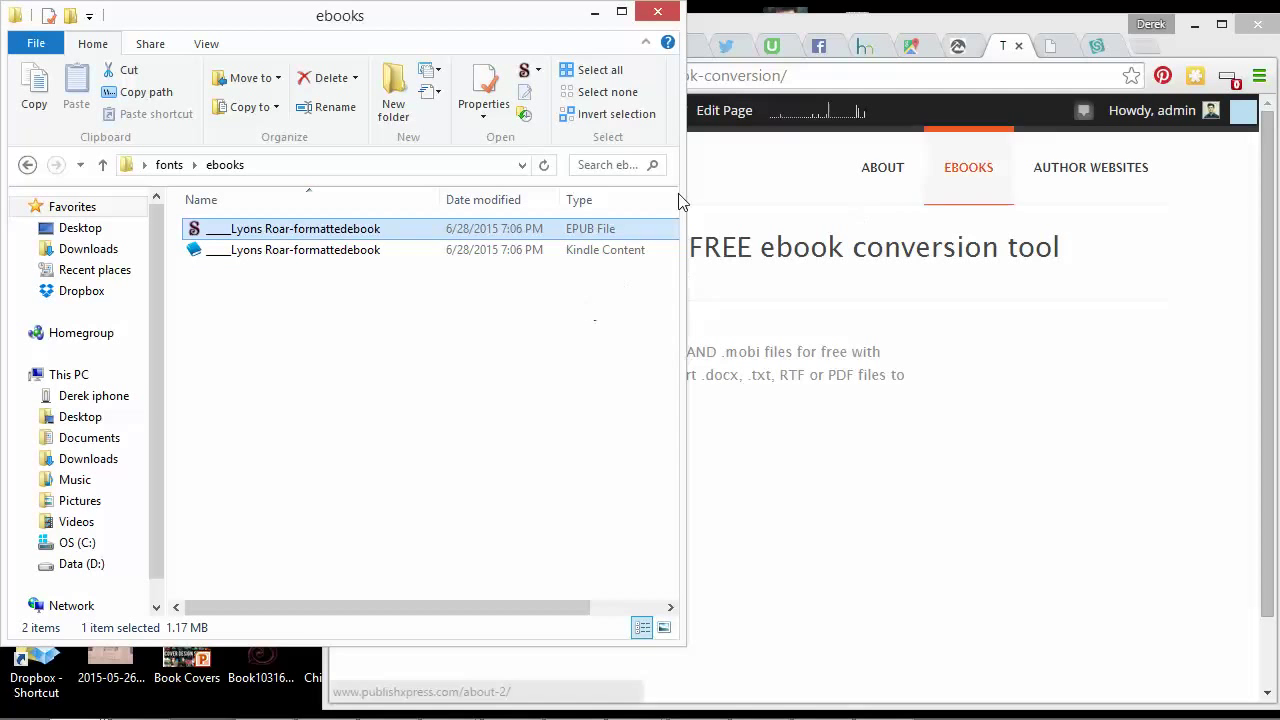
Step: Minimise the ebooks folder, browser and Downloads windows, then maximise Sigil showing the Lyons Roar EPUB
click(594, 12)
click(1199, 28)
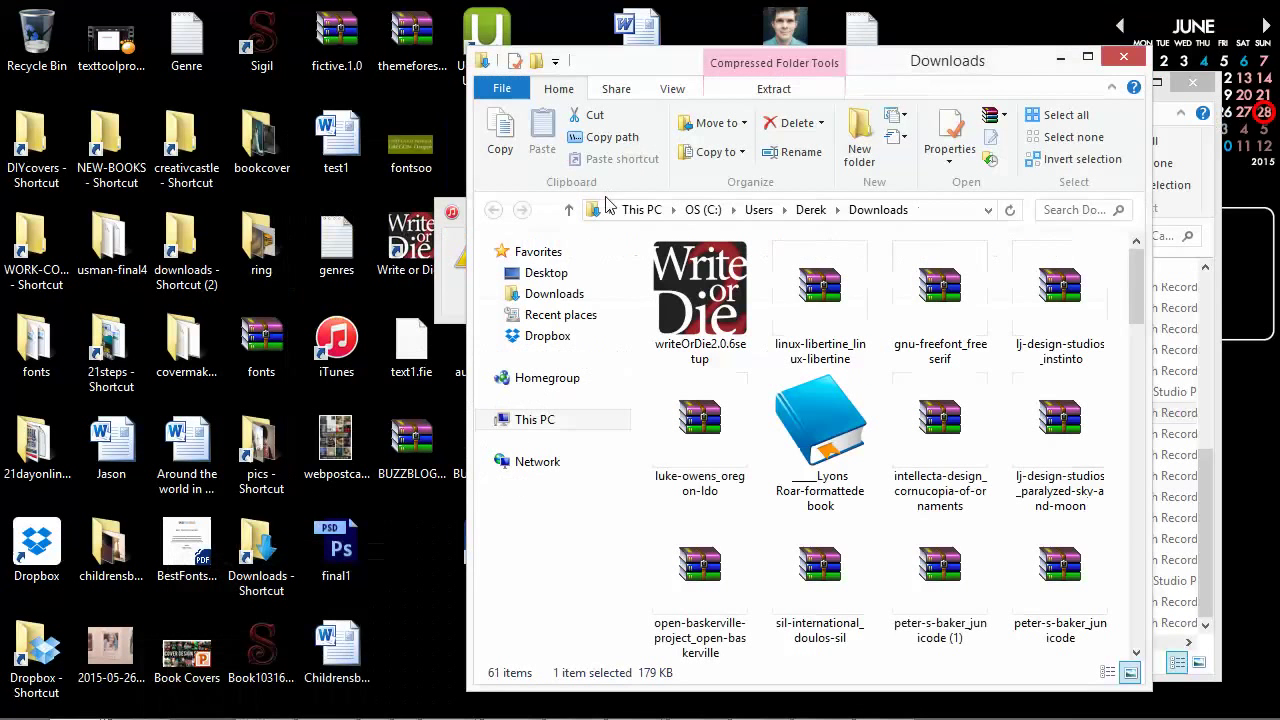
click(1062, 63)
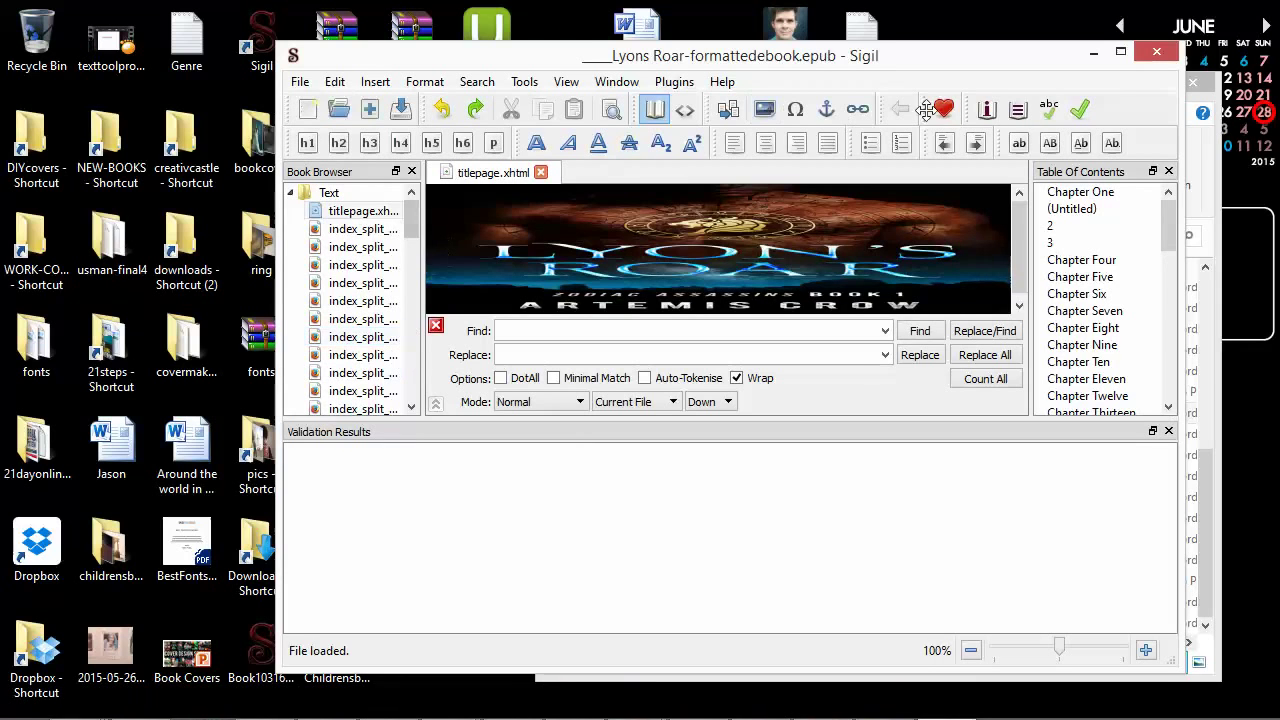
click(1121, 51)
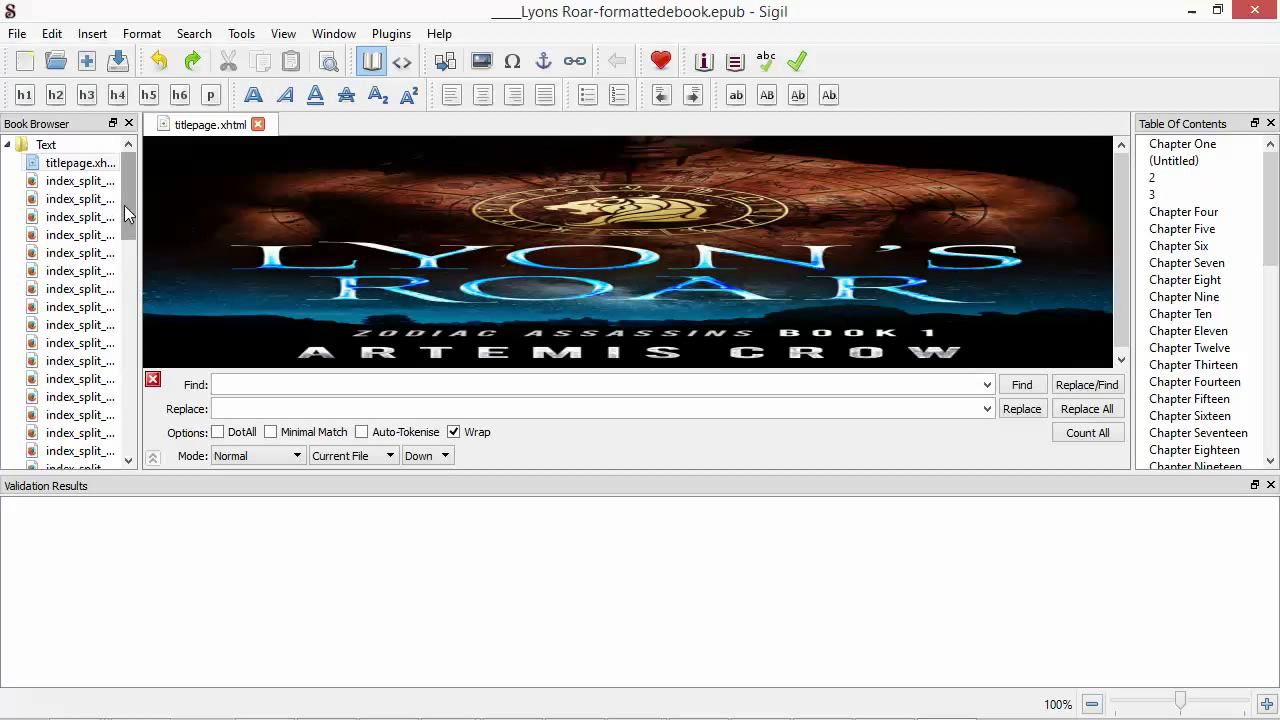
Step: Open index_split_000.html with the Lyon's Roar title page and restore Sigil to a smaller window
double_click(88, 183)
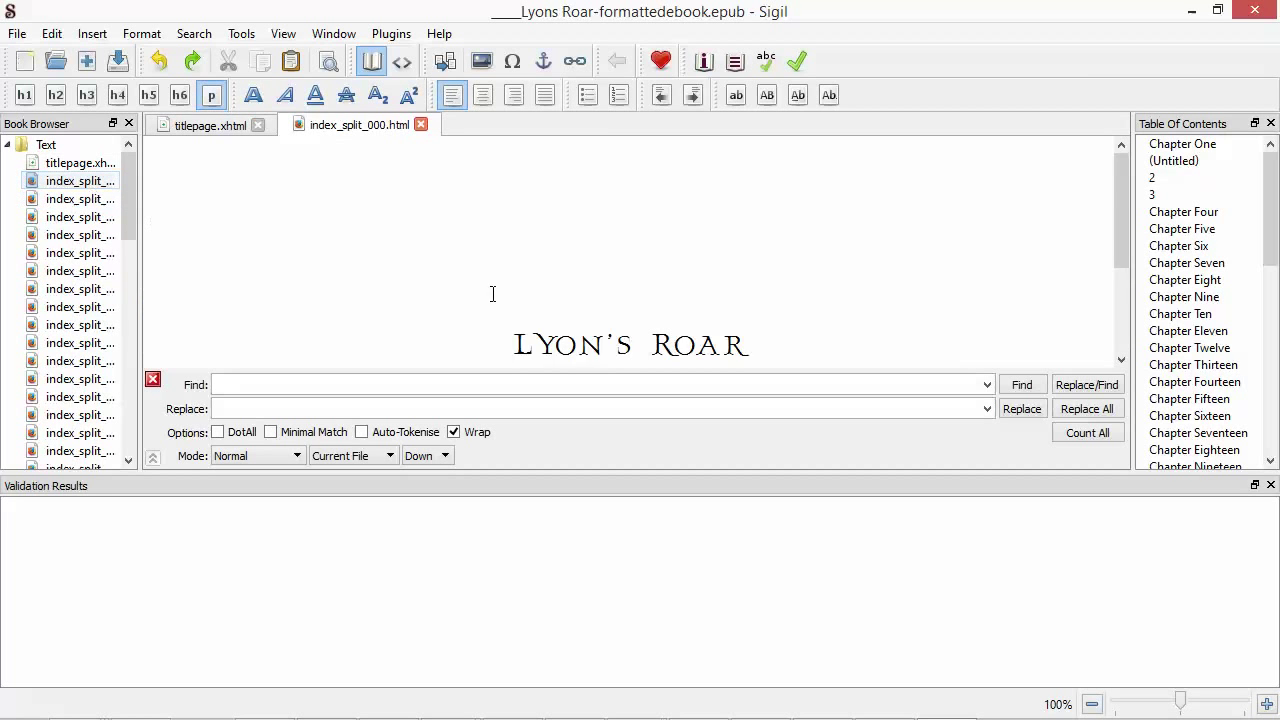
scroll(491, 289, down, 2)
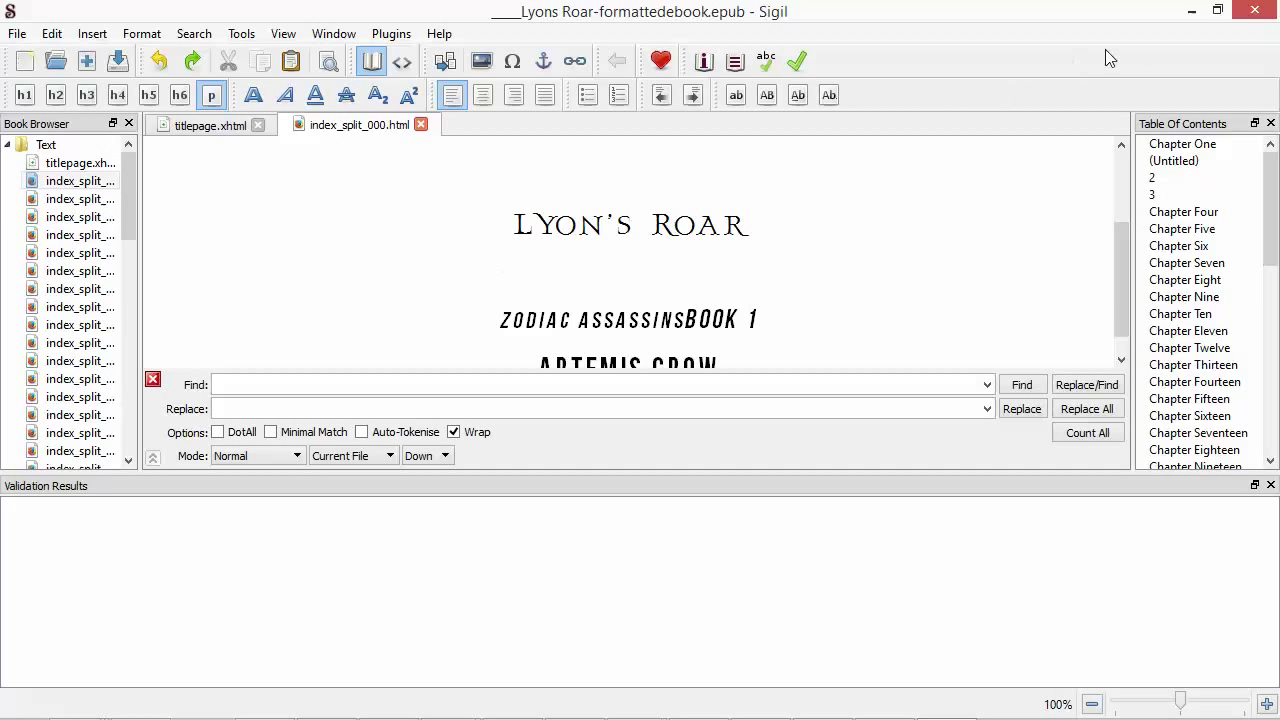
scroll(872, 217, down, 1)
scroll(855, 218, up, 3)
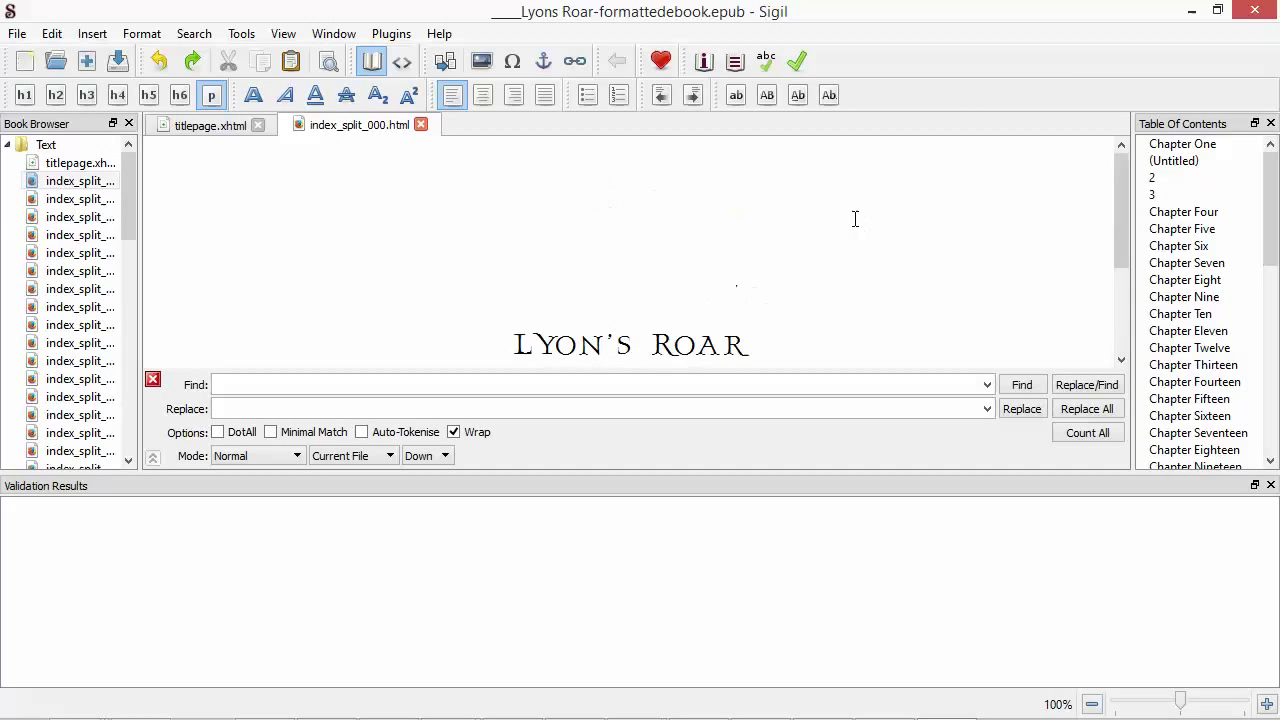
click(1217, 10)
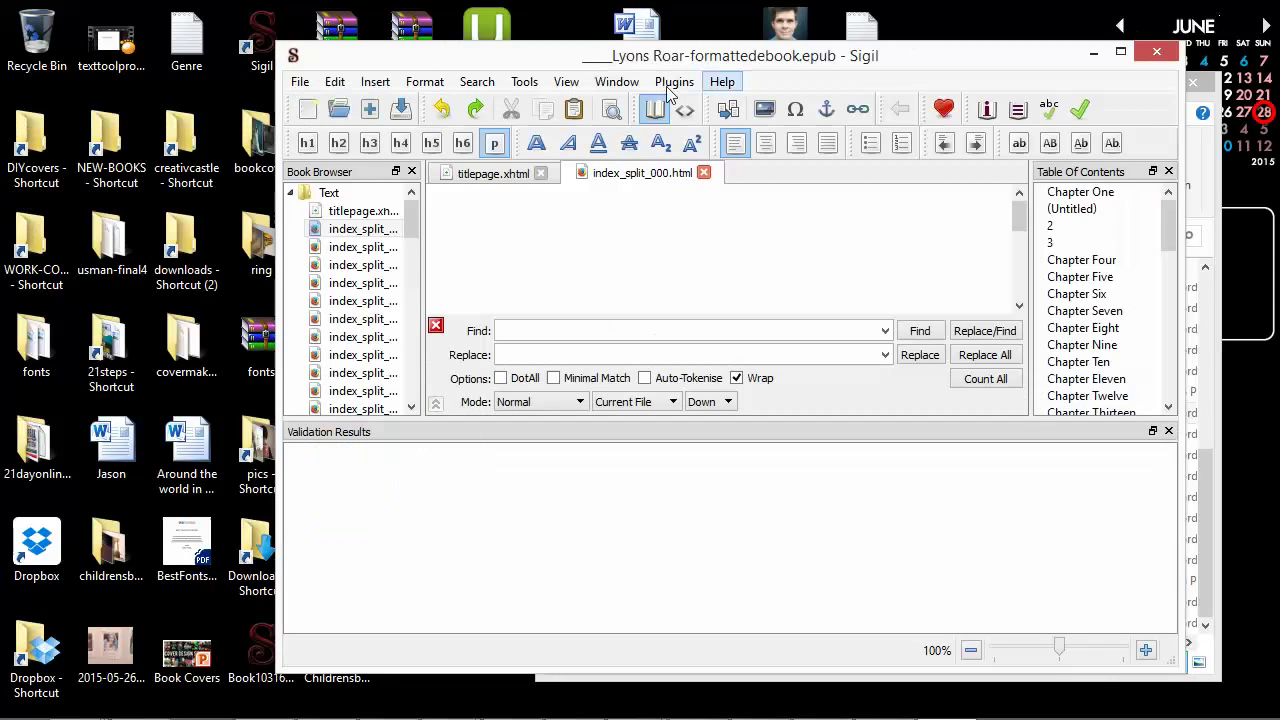
drag(557, 66, 573, 54)
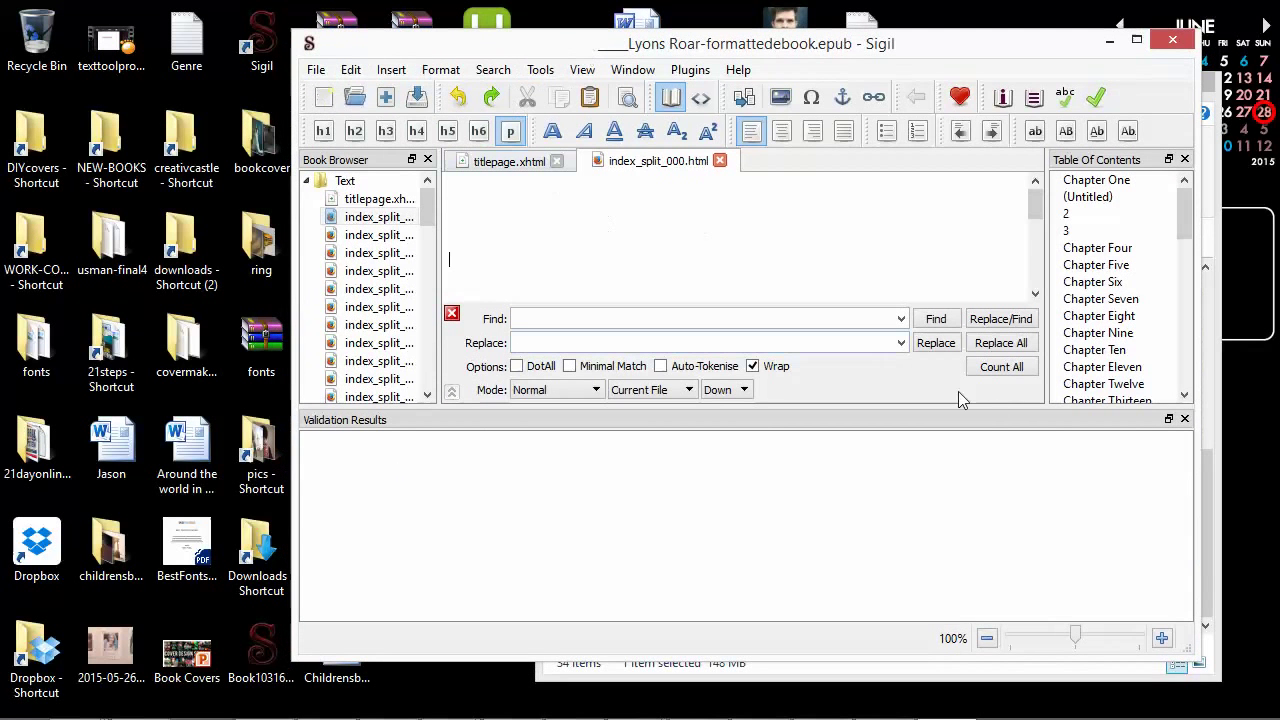
scroll(690, 262, down, 2)
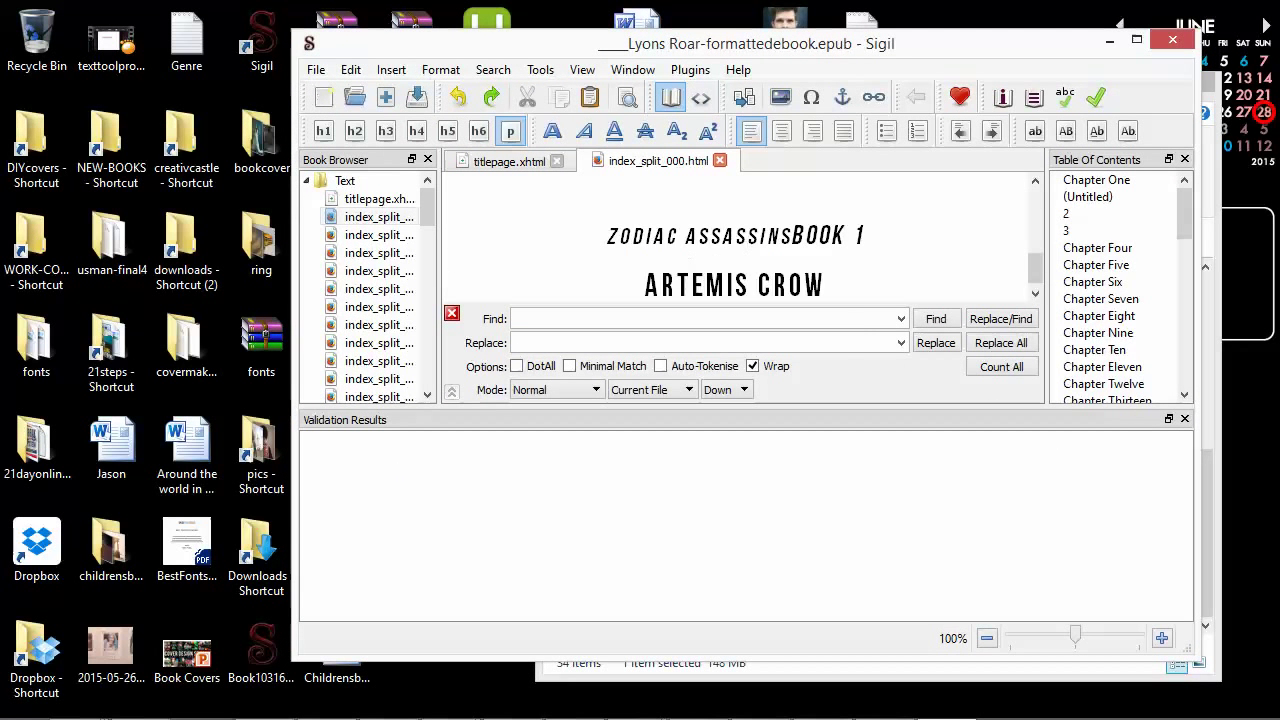
Step: In Kindle for PC, jump through the Chapter Four, Five and Six openings
click(762, 702)
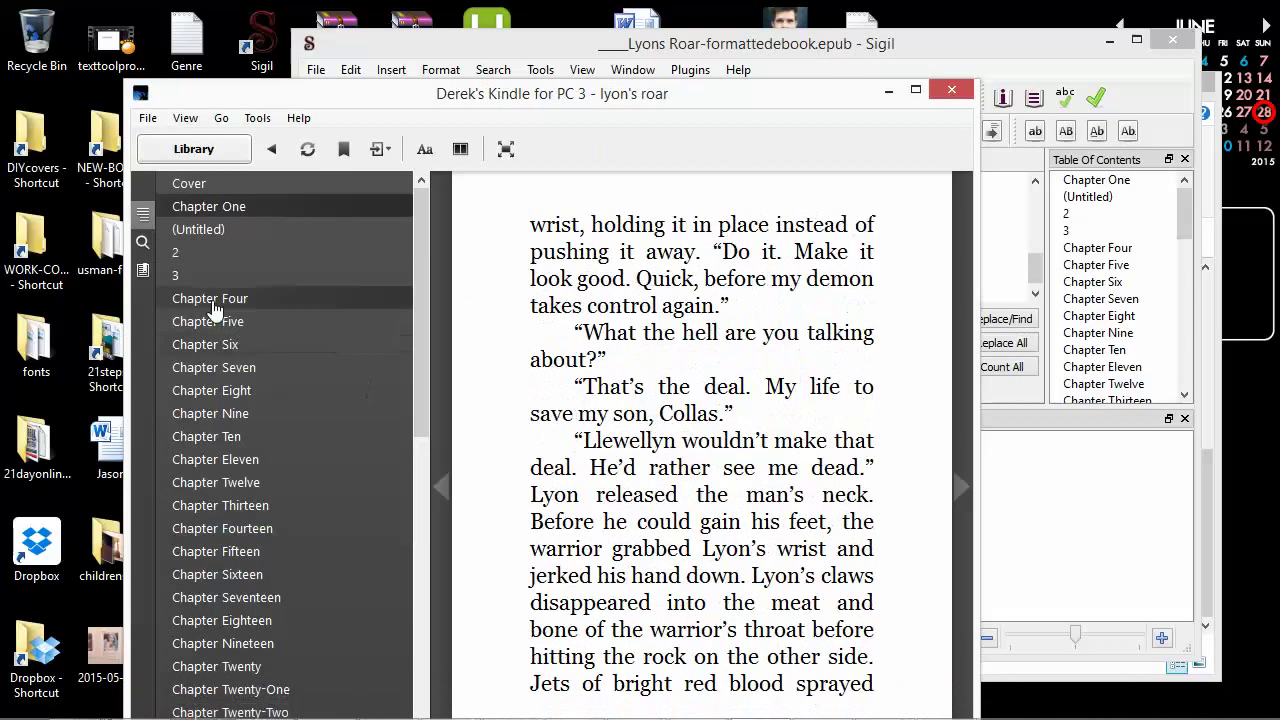
click(213, 302)
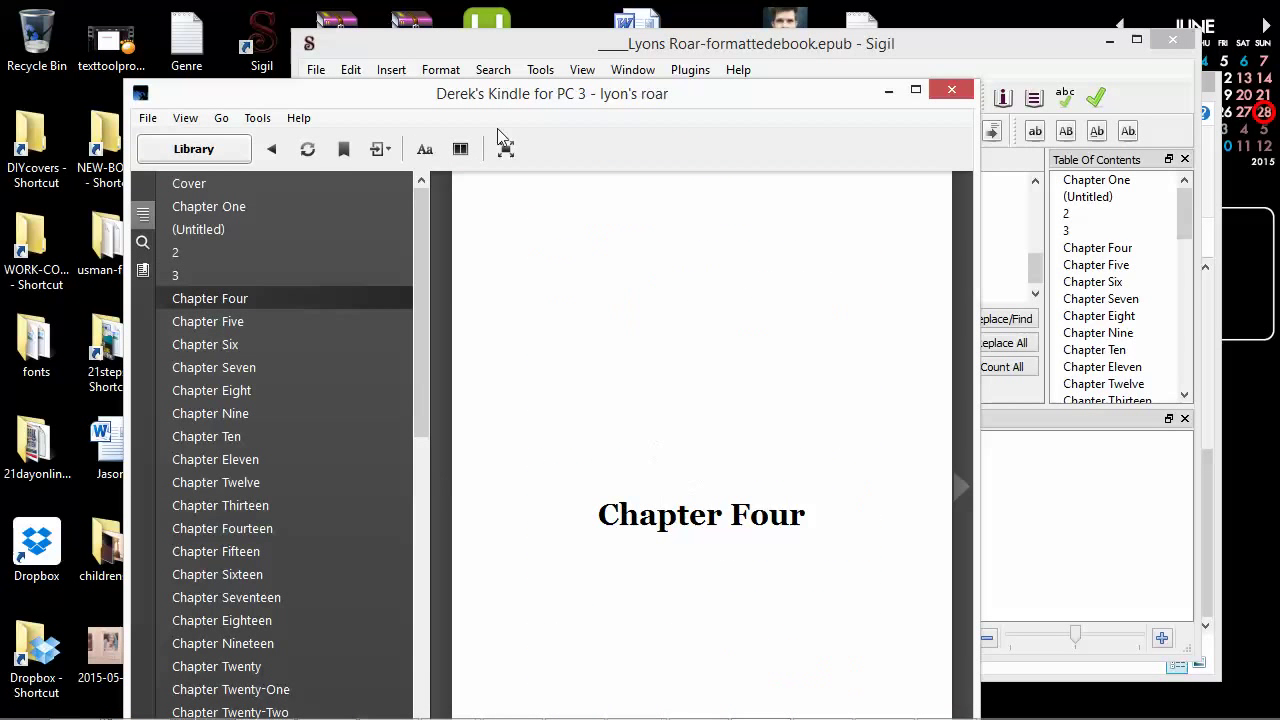
drag(466, 100, 405, 70)
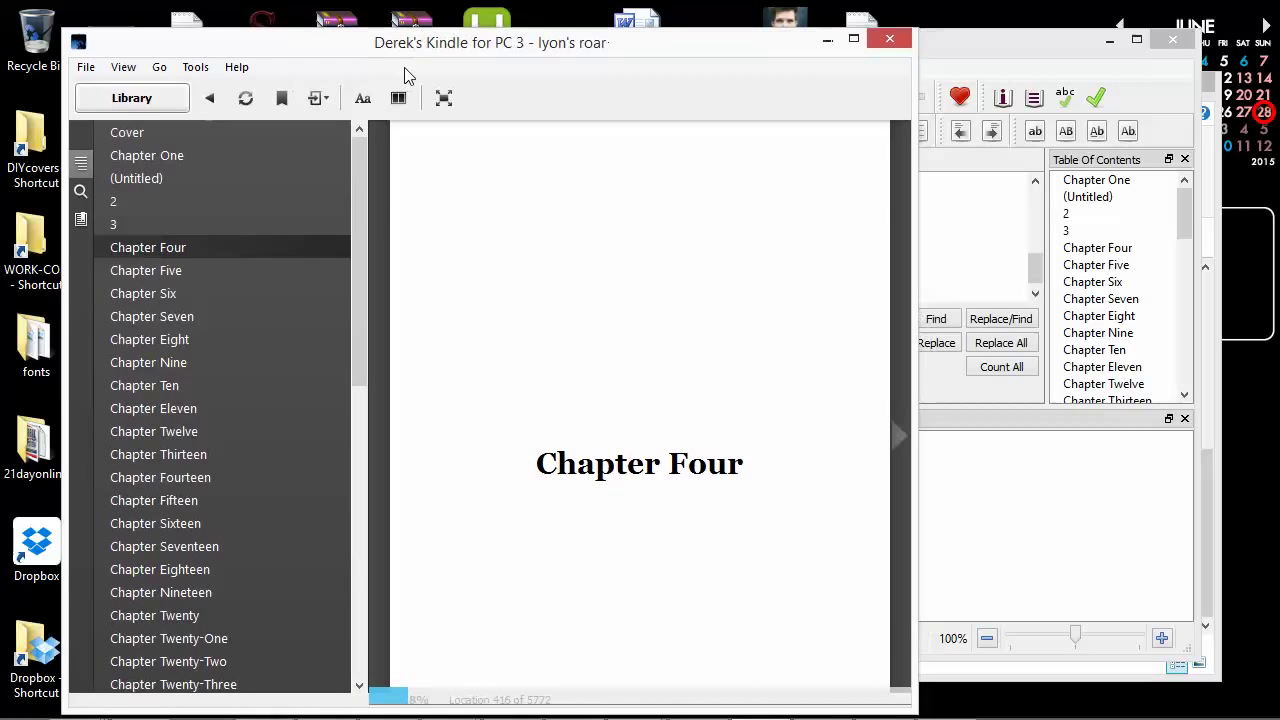
click(168, 274)
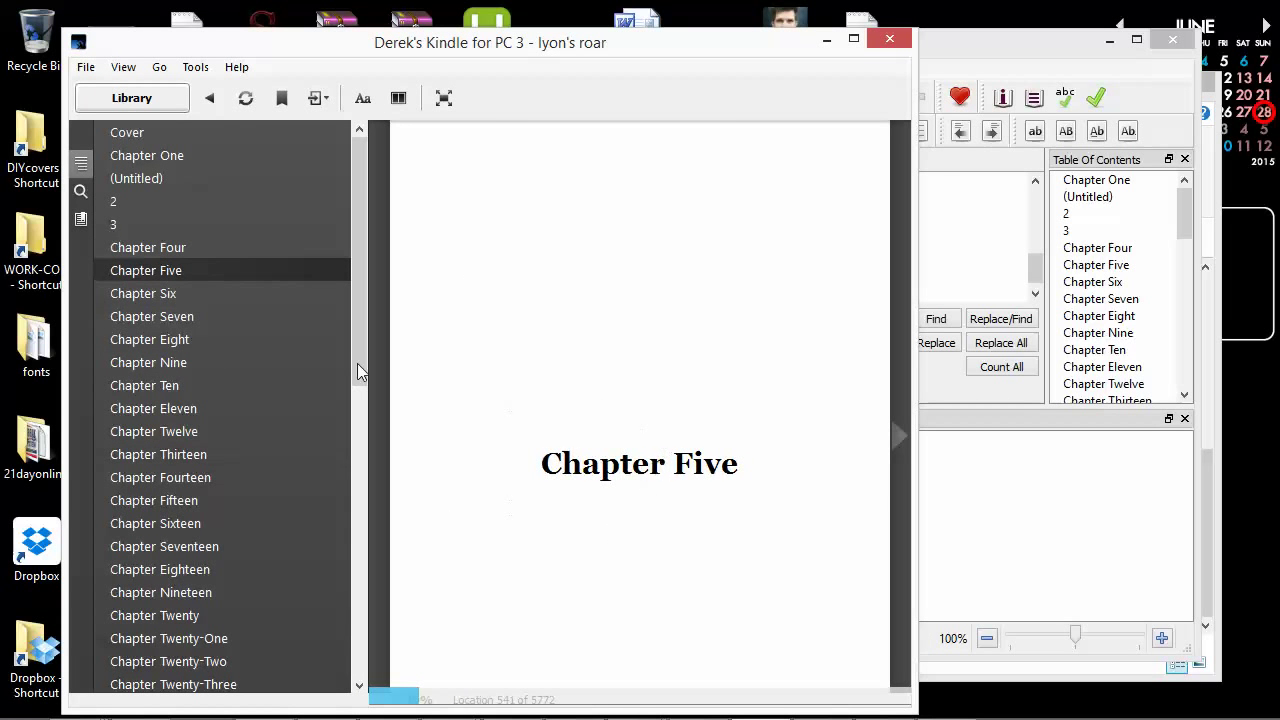
click(177, 291)
Step: Select the title and author lines on Sigil's title page
click(968, 62)
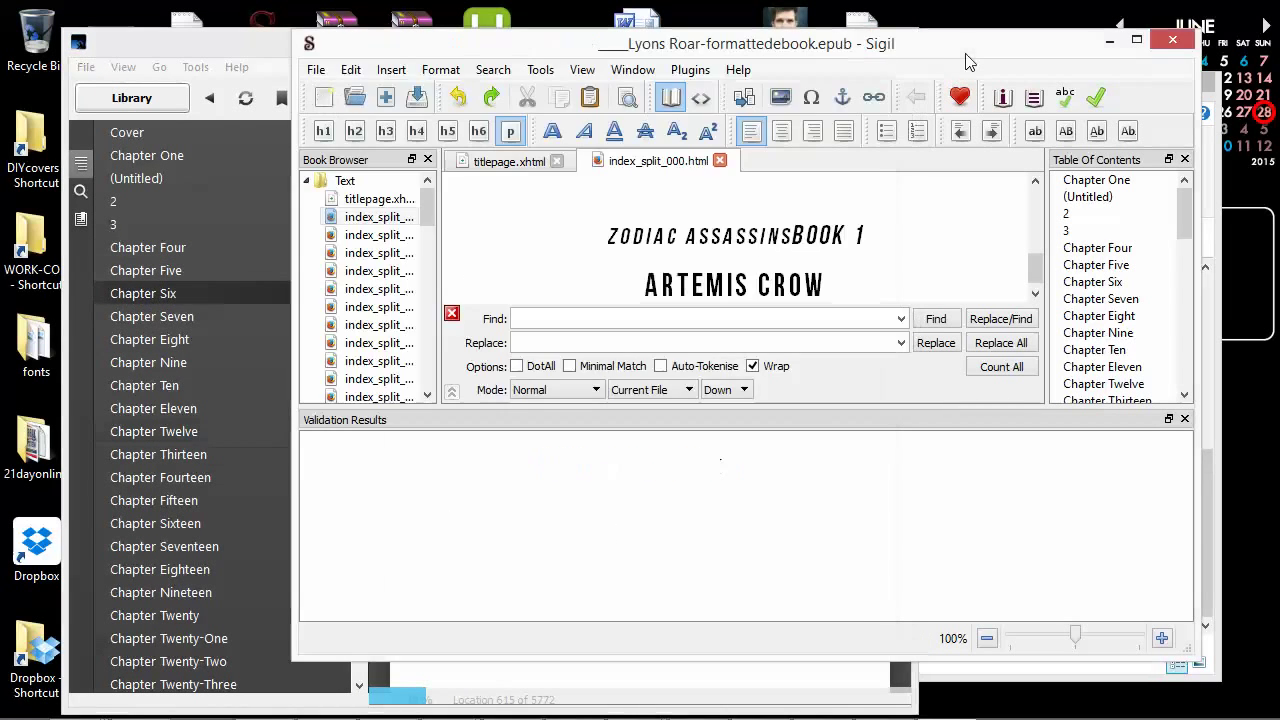
click(712, 254)
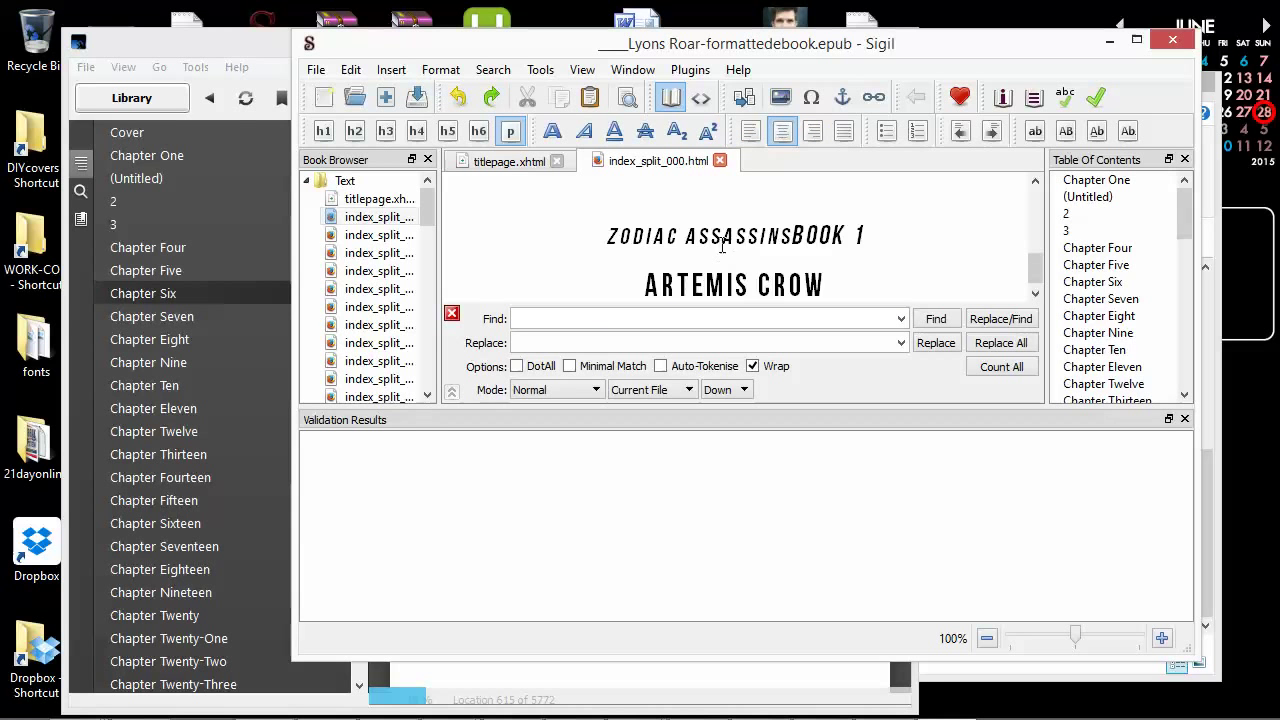
scroll(722, 245, up, 2)
drag(618, 200, 853, 201)
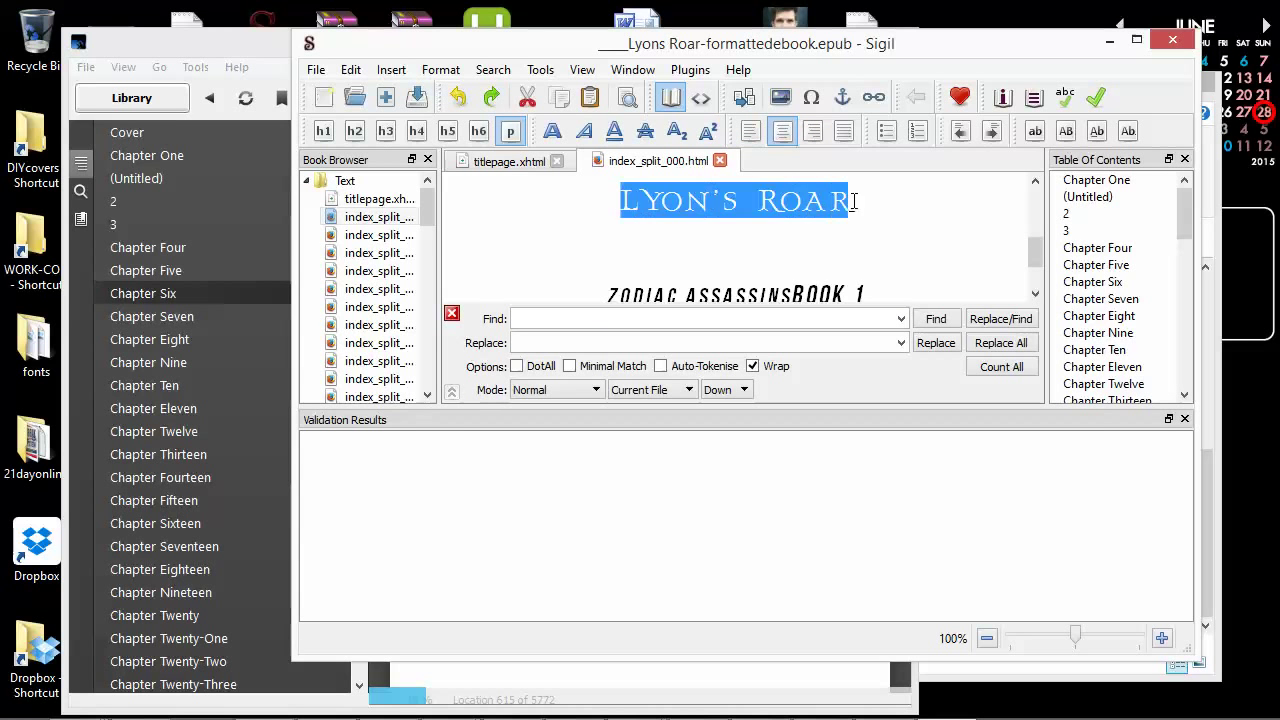
scroll(840, 250, down, 2)
drag(828, 280, 620, 283)
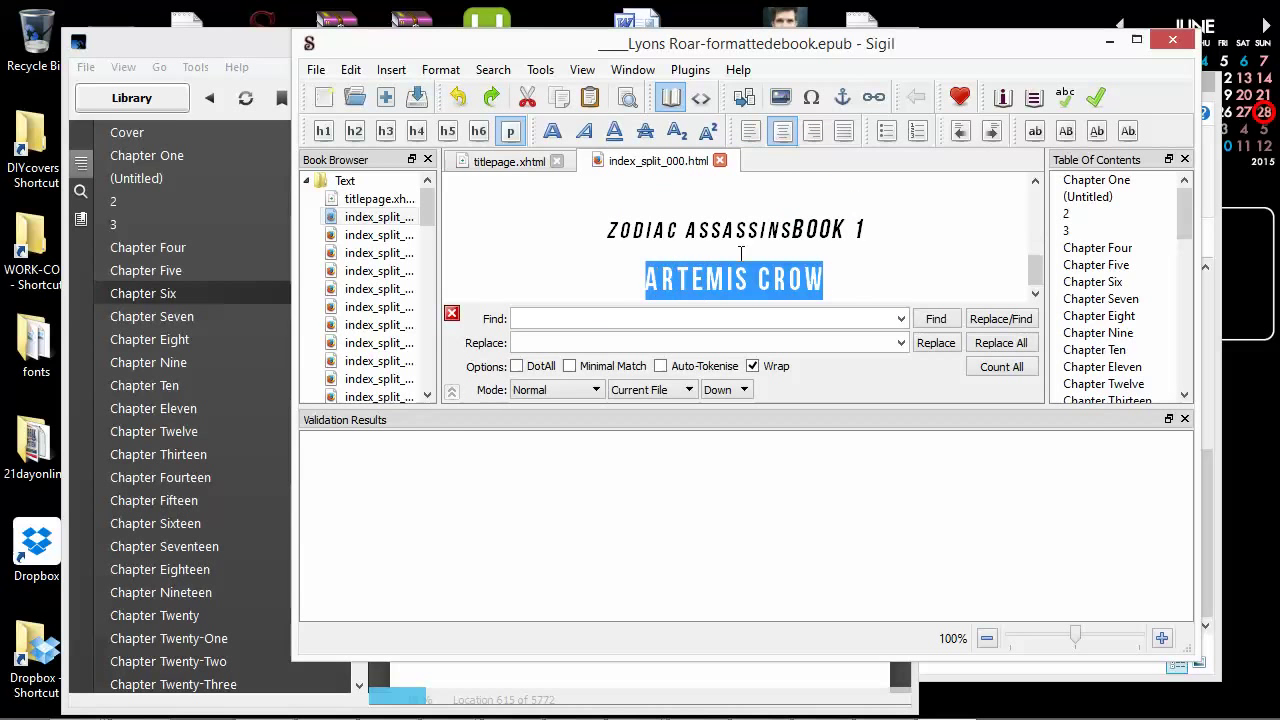
mouse_move(426, 210)
mouse_down()
mouse_move(424, 376)
mouse_move(424, 195)
mouse_up()
Step: Scroll through index_split_000.html, then bring the Lyons Roar – Final Copy Word document forward
click(378, 217)
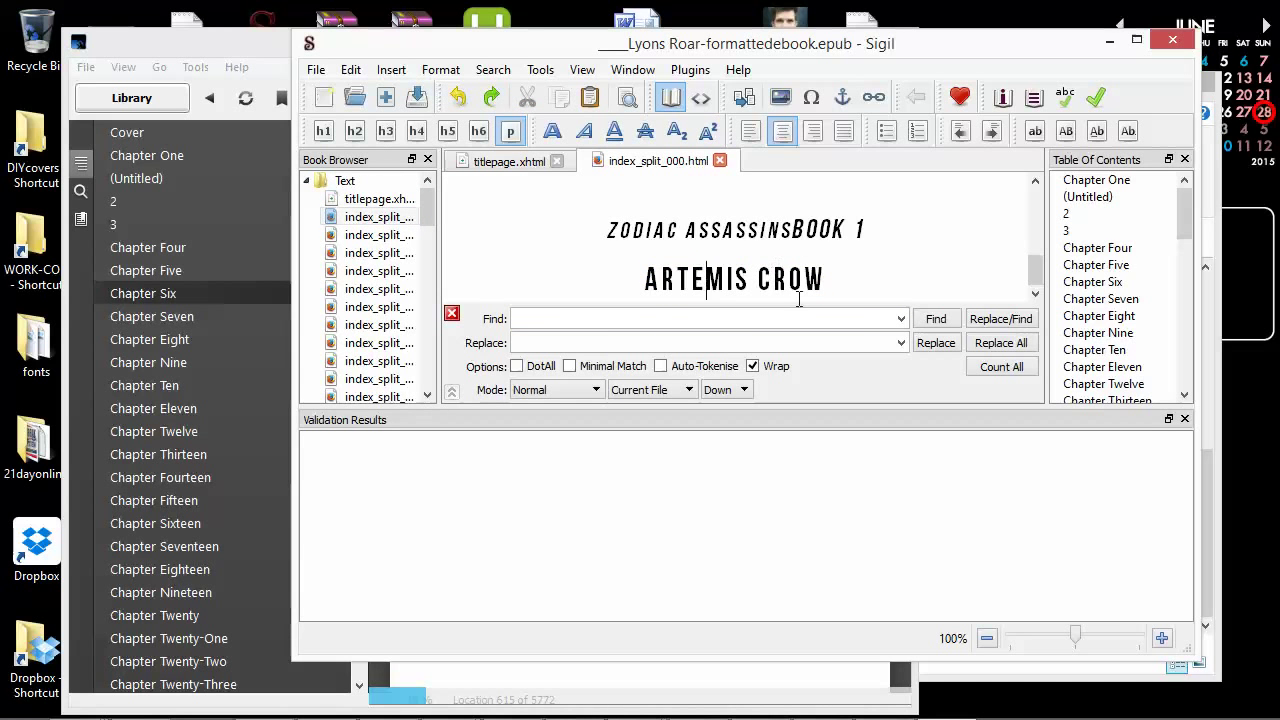
scroll(740, 249, up, 3)
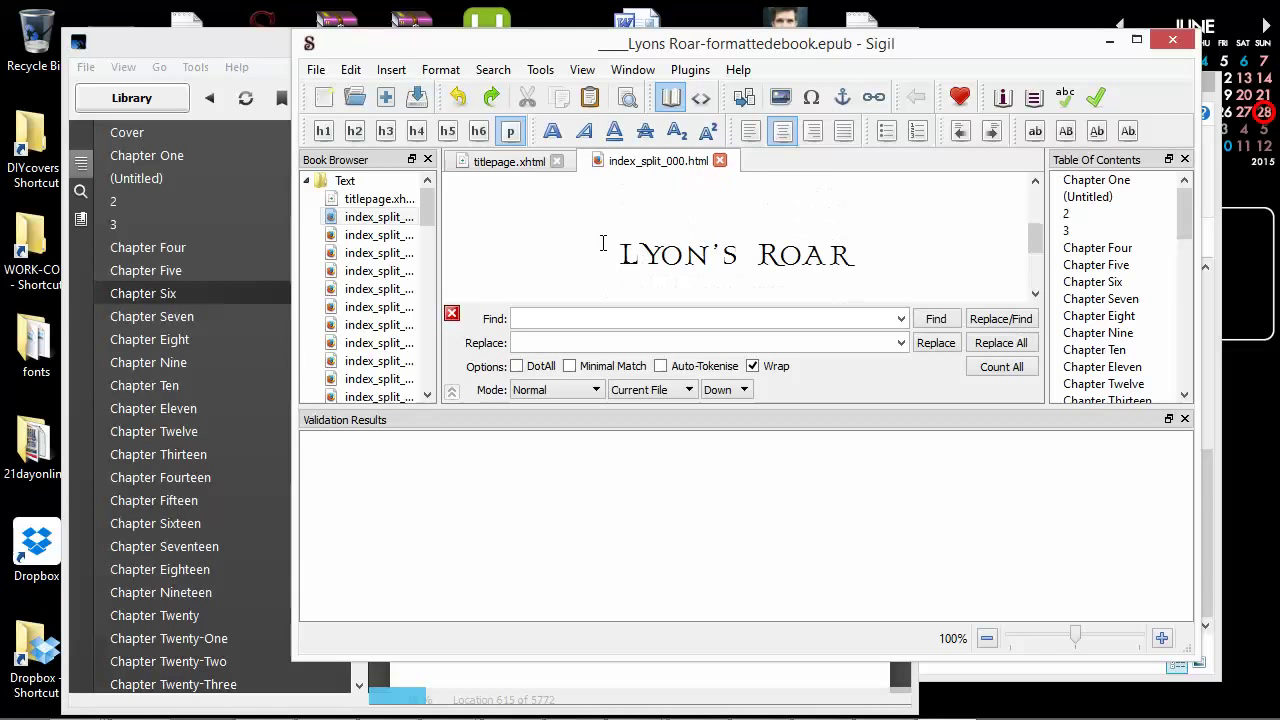
scroll(763, 245, down, 3)
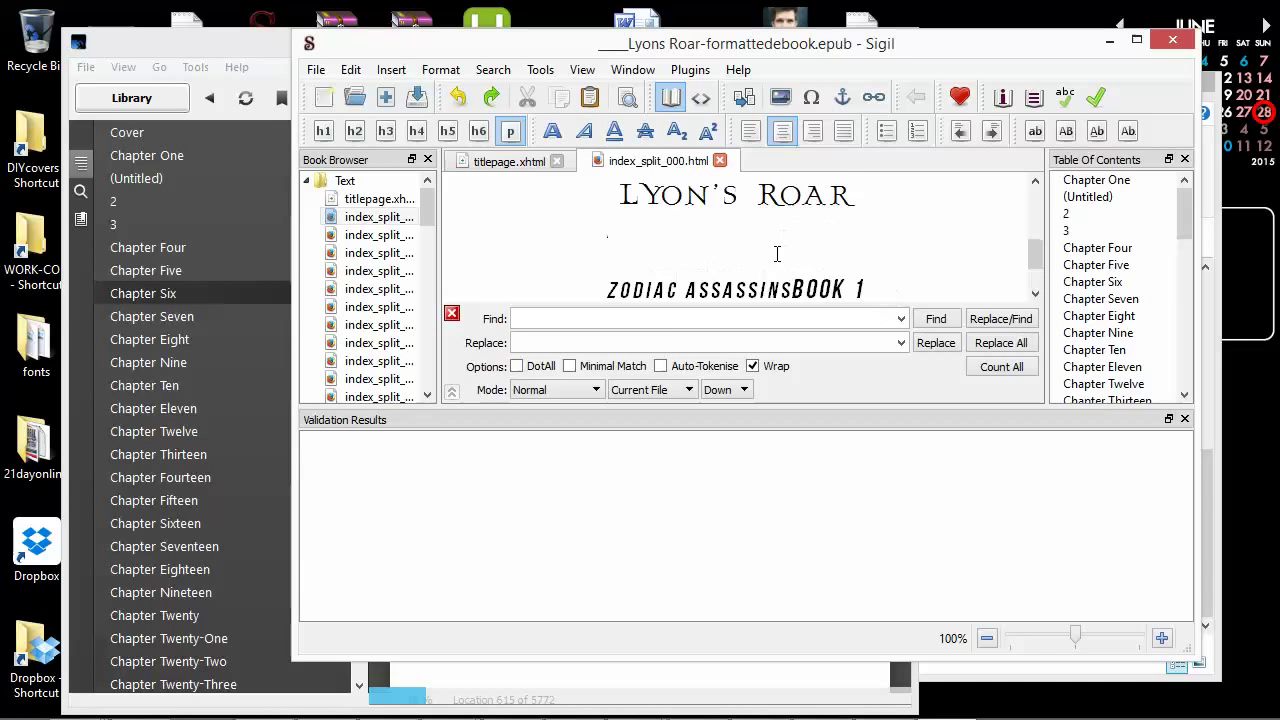
scroll(776, 254, down, 1)
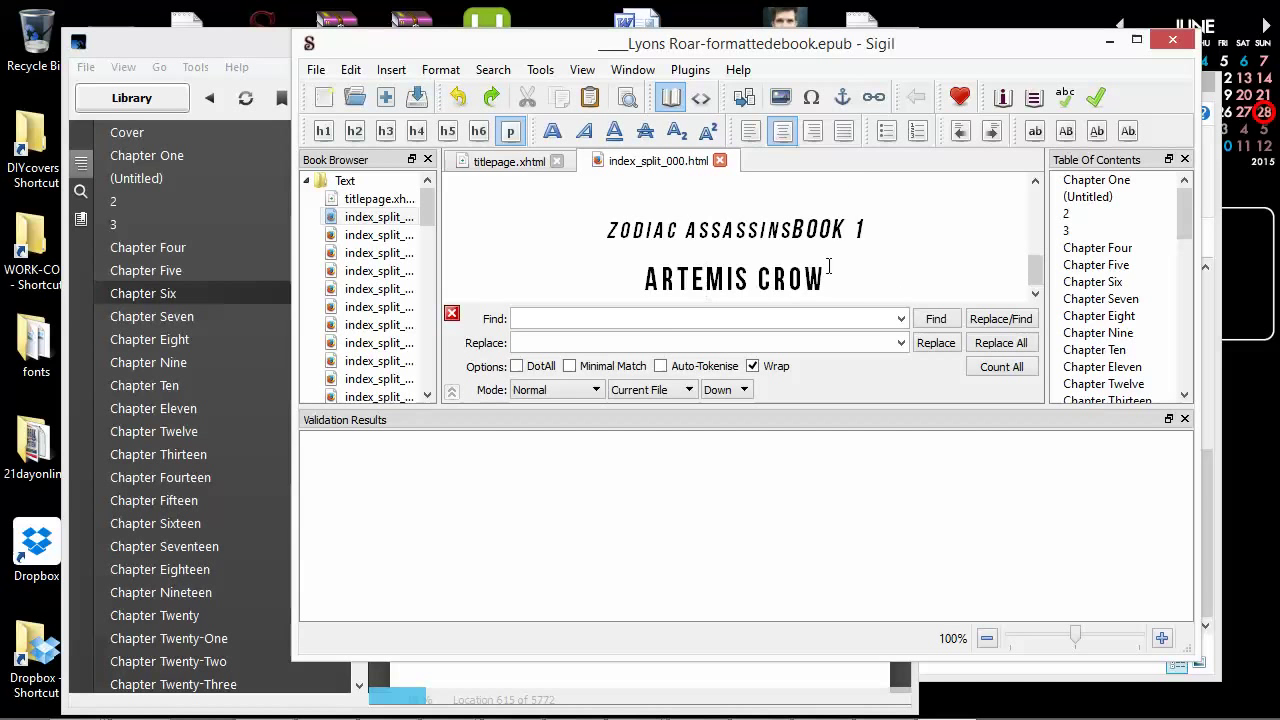
scroll(800, 266, up, 1)
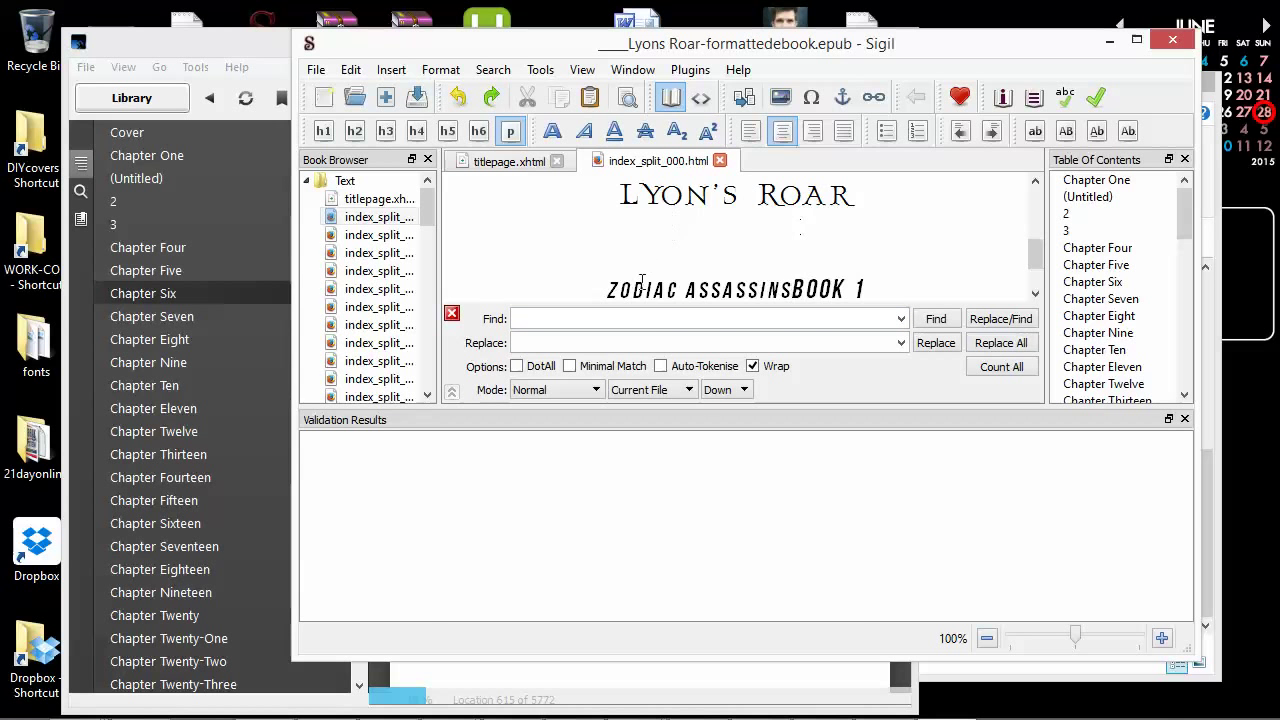
scroll(792, 243, down, 1)
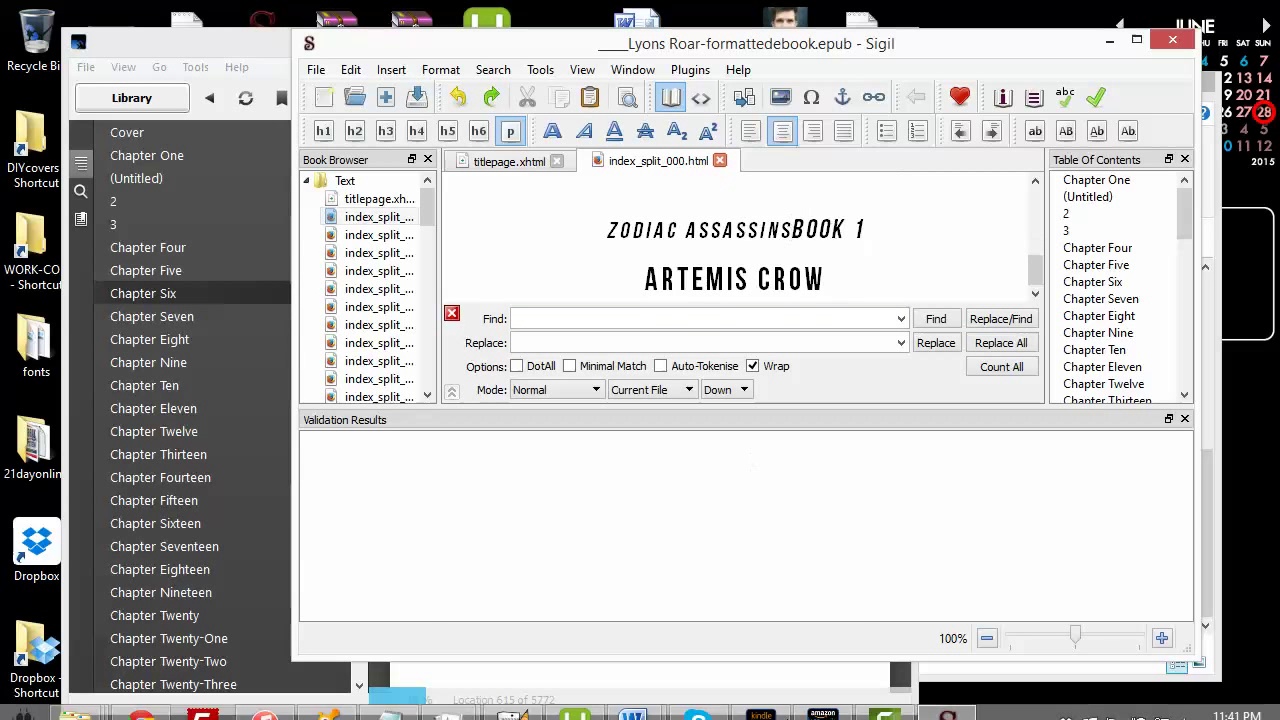
mouse_move(632, 698)
click(677, 608)
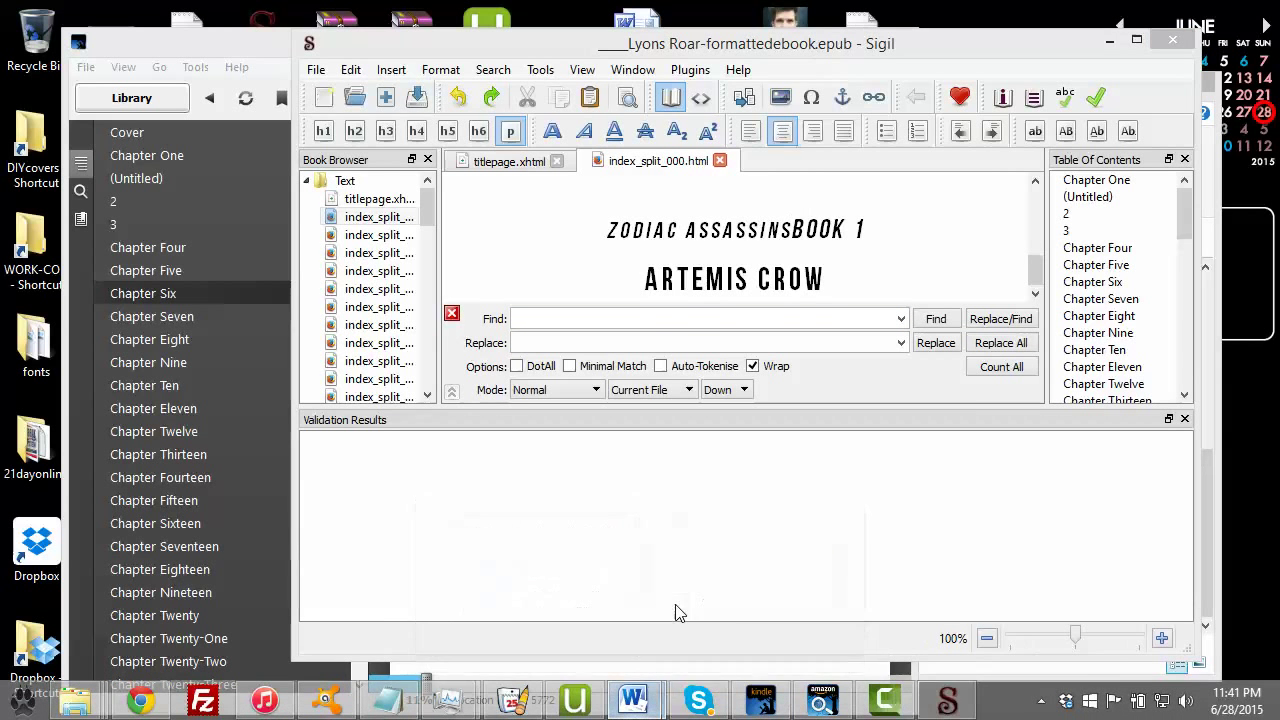
Step: Close Final Copy without saving and bring Lyons Roar-formatted2 fully into view
click(1087, 77)
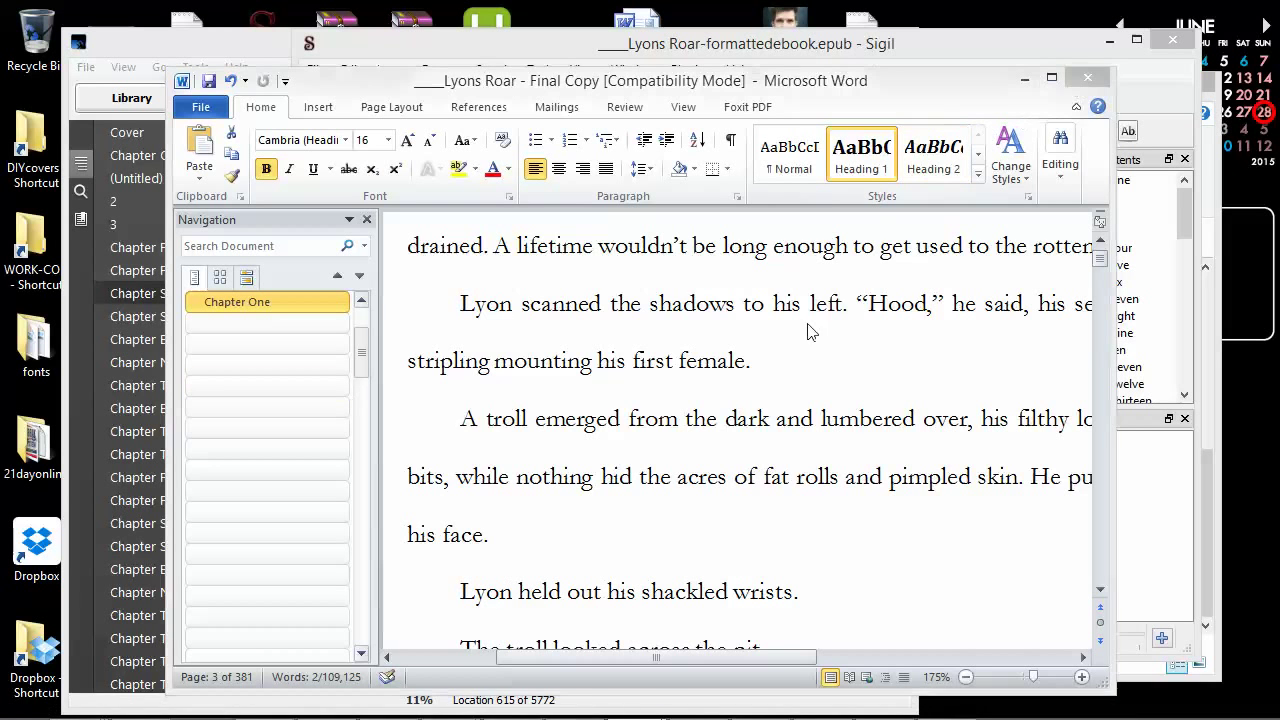
click(630, 408)
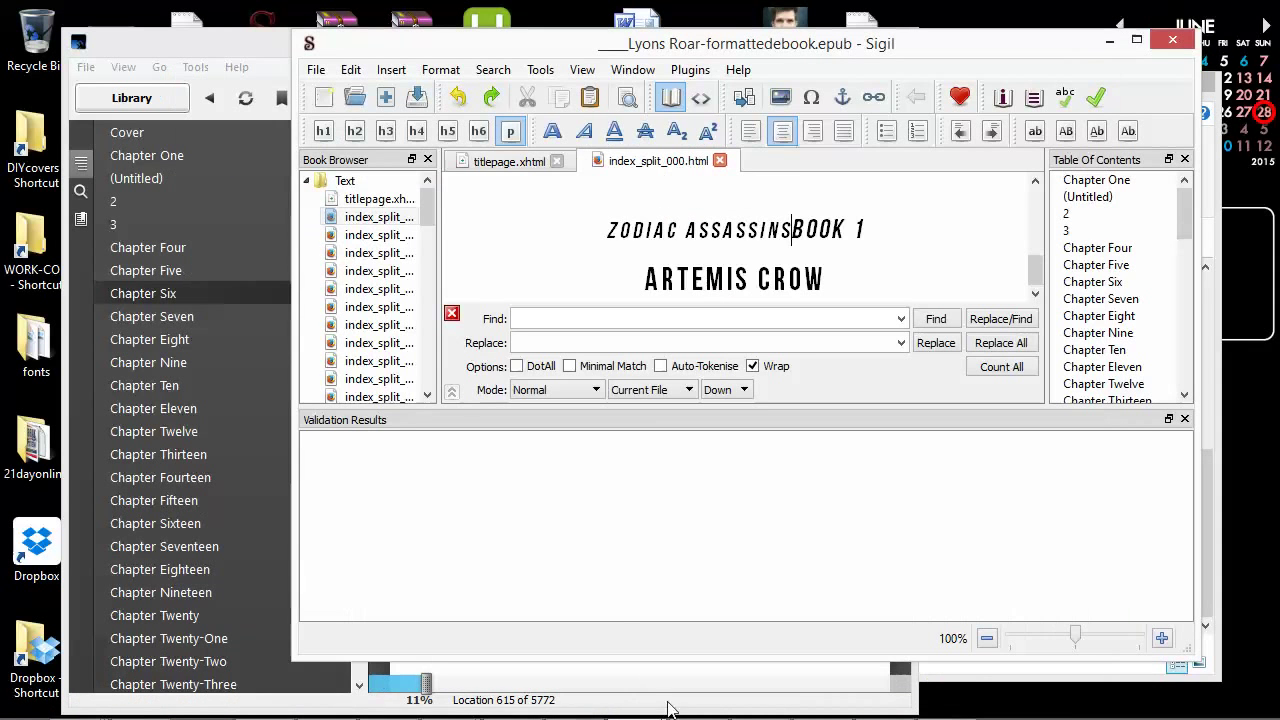
click(946, 700)
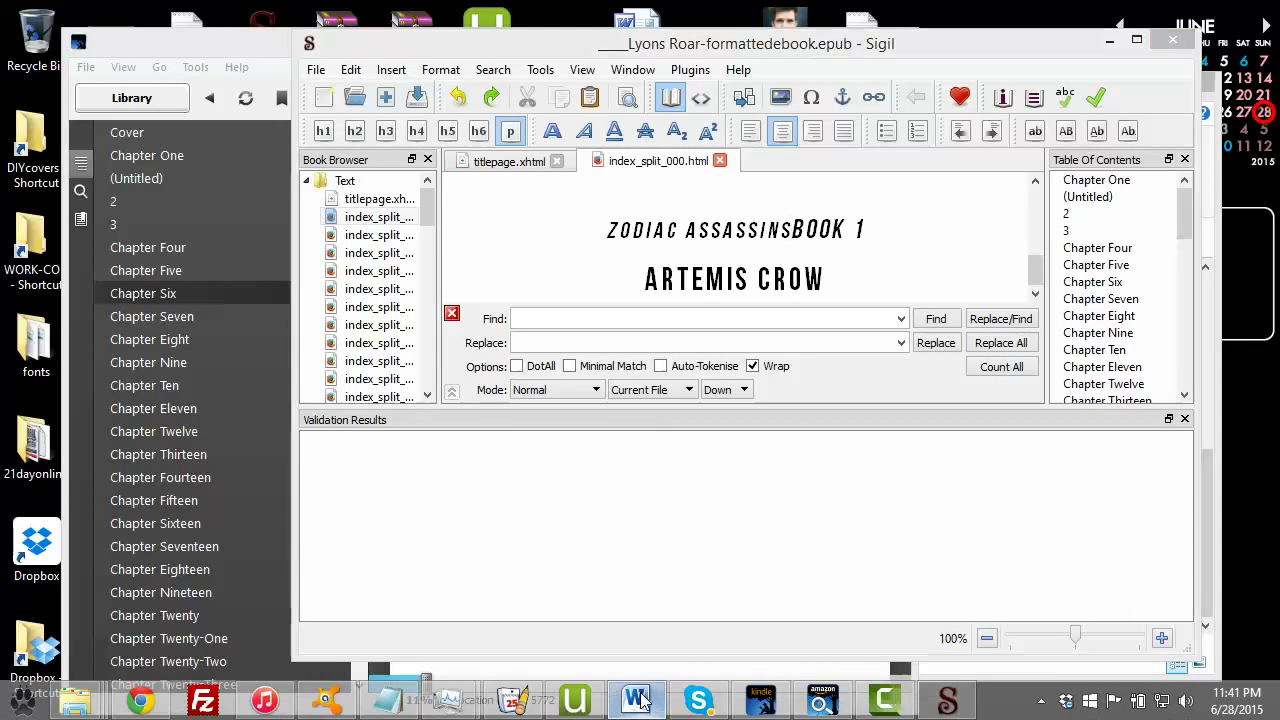
scroll(330, 330, up, 8)
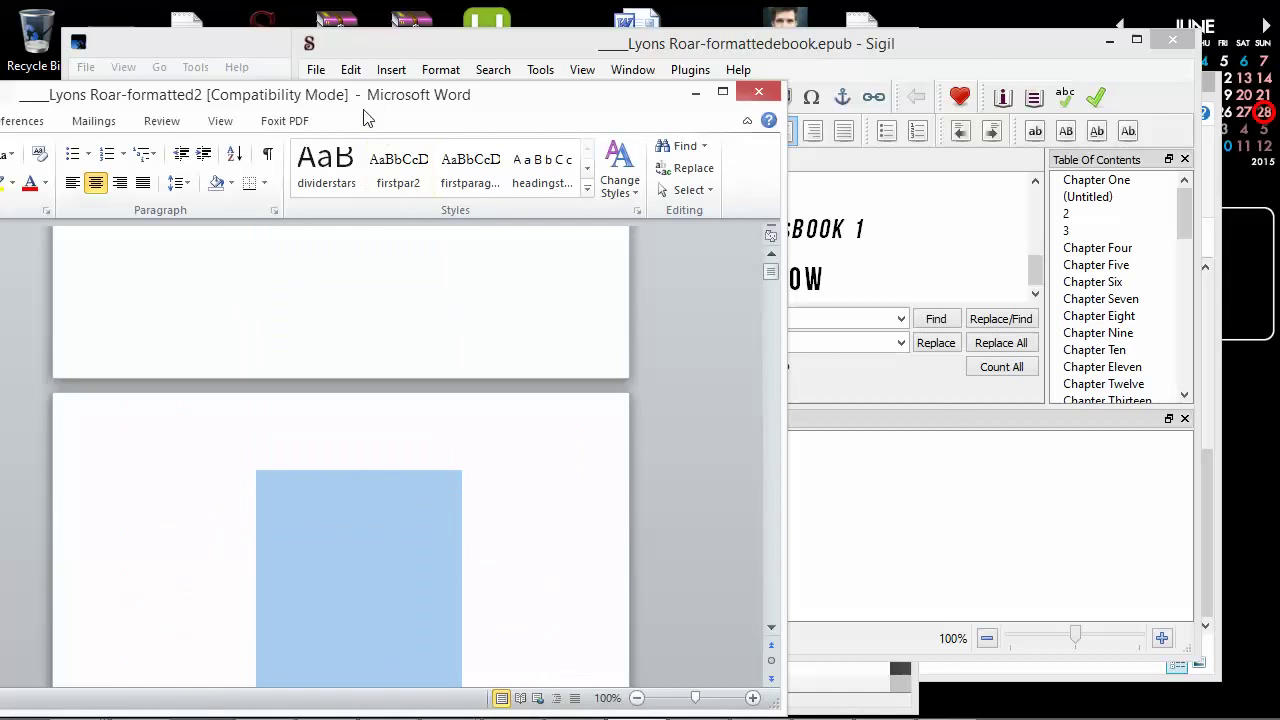
drag(372, 95, 567, 21)
scroll(113, 214, up, 5)
drag(178, 27, 339, 40)
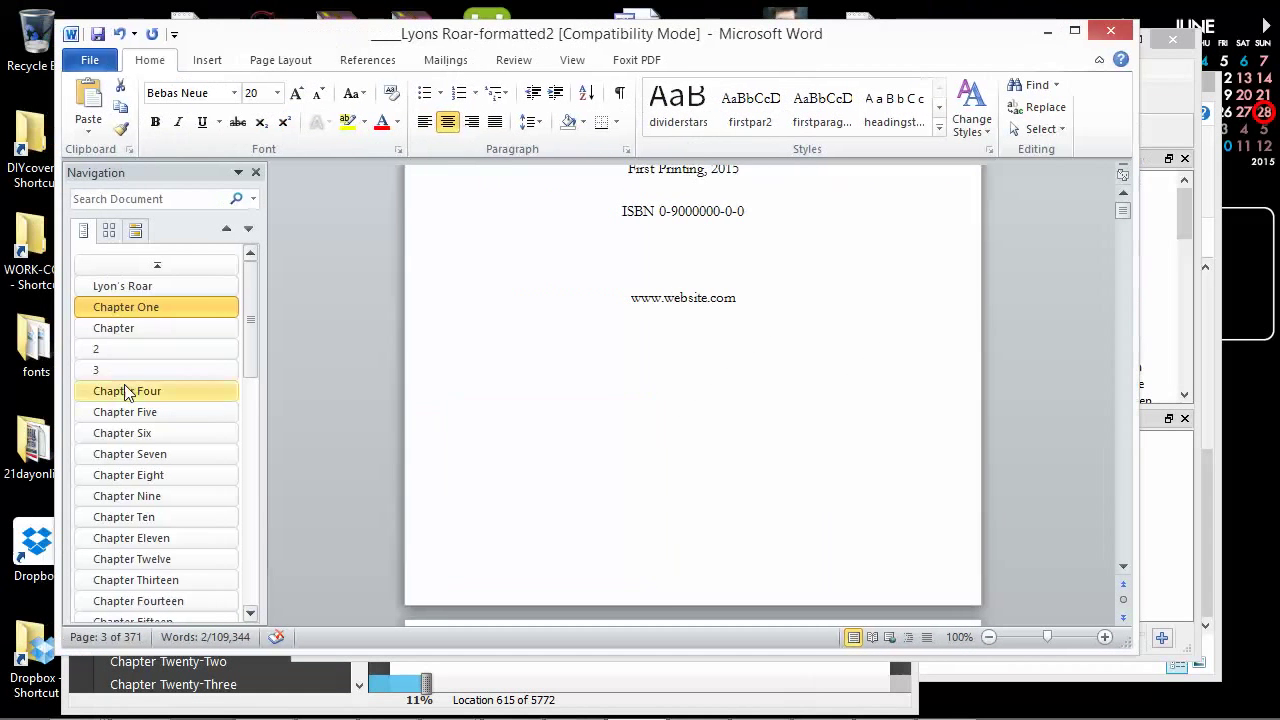
Step: Go to the Lyon's Roar title page, inspect the space before BOOK, then minimise Word
click(129, 287)
scroll(683, 460, down, 2)
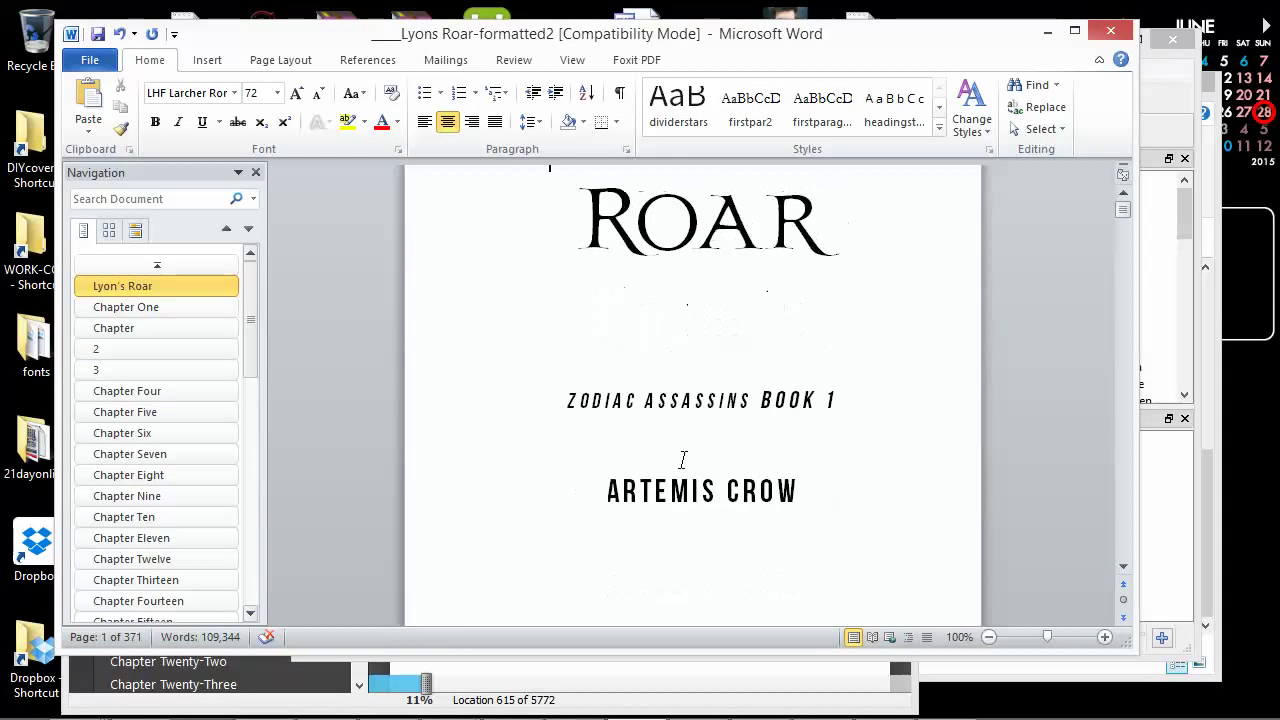
double_click(745, 402)
drag(751, 402, 757, 402)
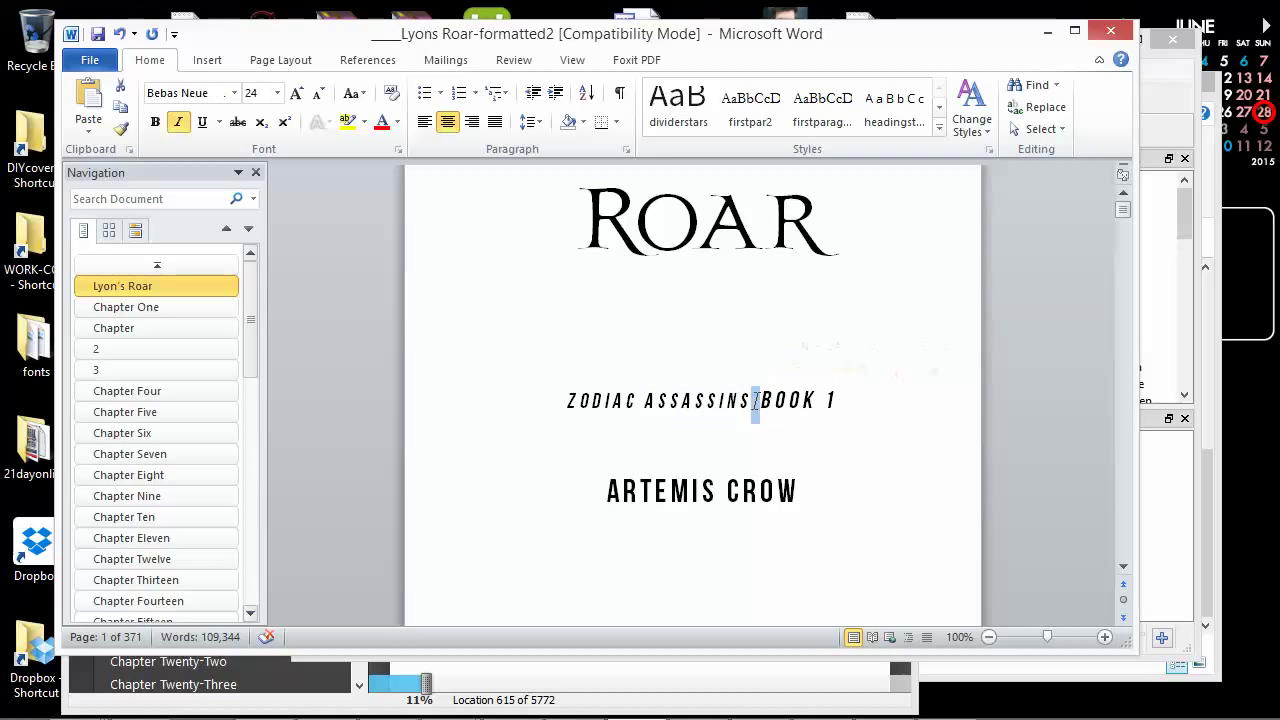
key(Right)
click(1040, 36)
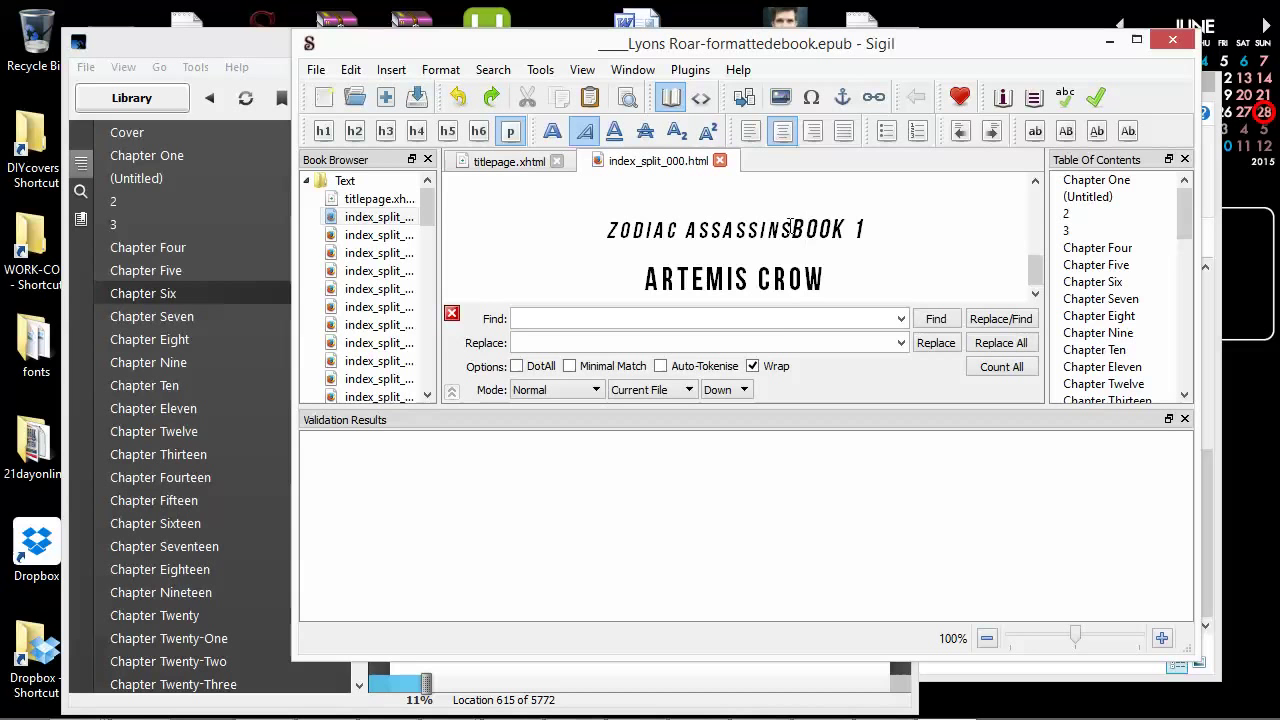
Step: Place the cursor just before BOOK in the ZODIAC ASSASSINS BOOK 1 title line
click(795, 229)
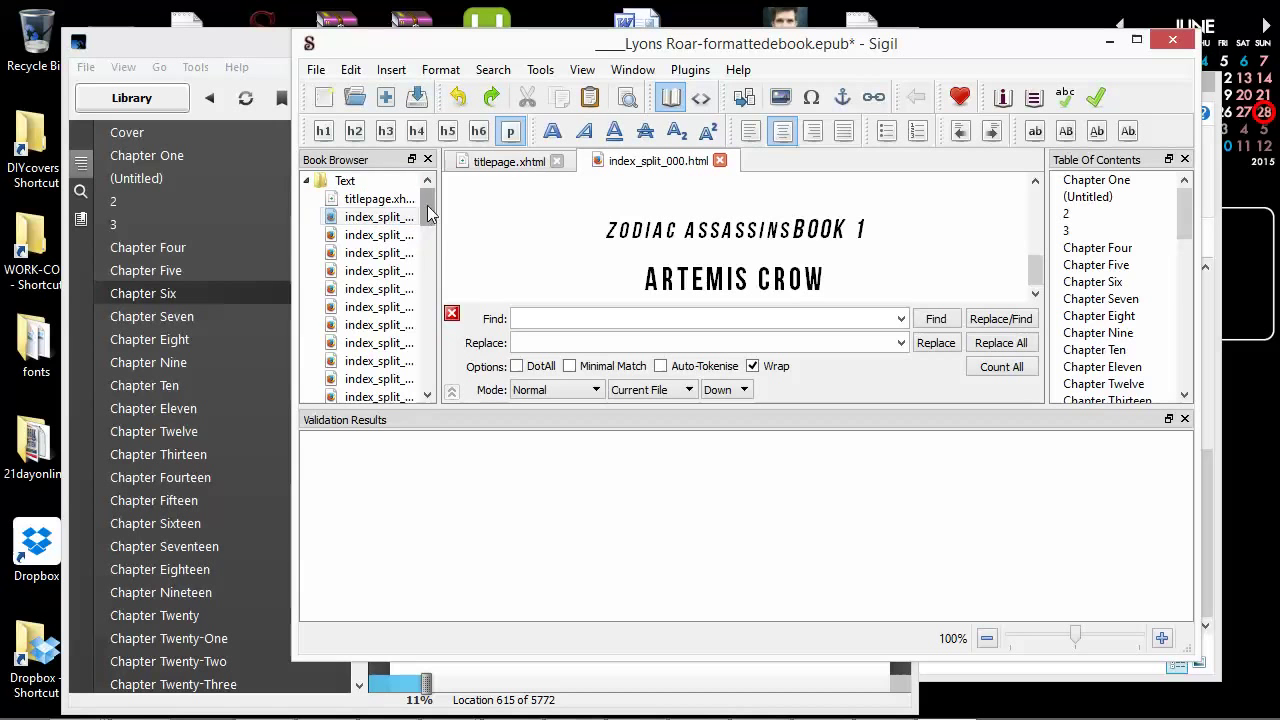
mouse_move(429, 205)
mouse_down()
mouse_move(428, 362)
mouse_move(429, 194)
mouse_up()
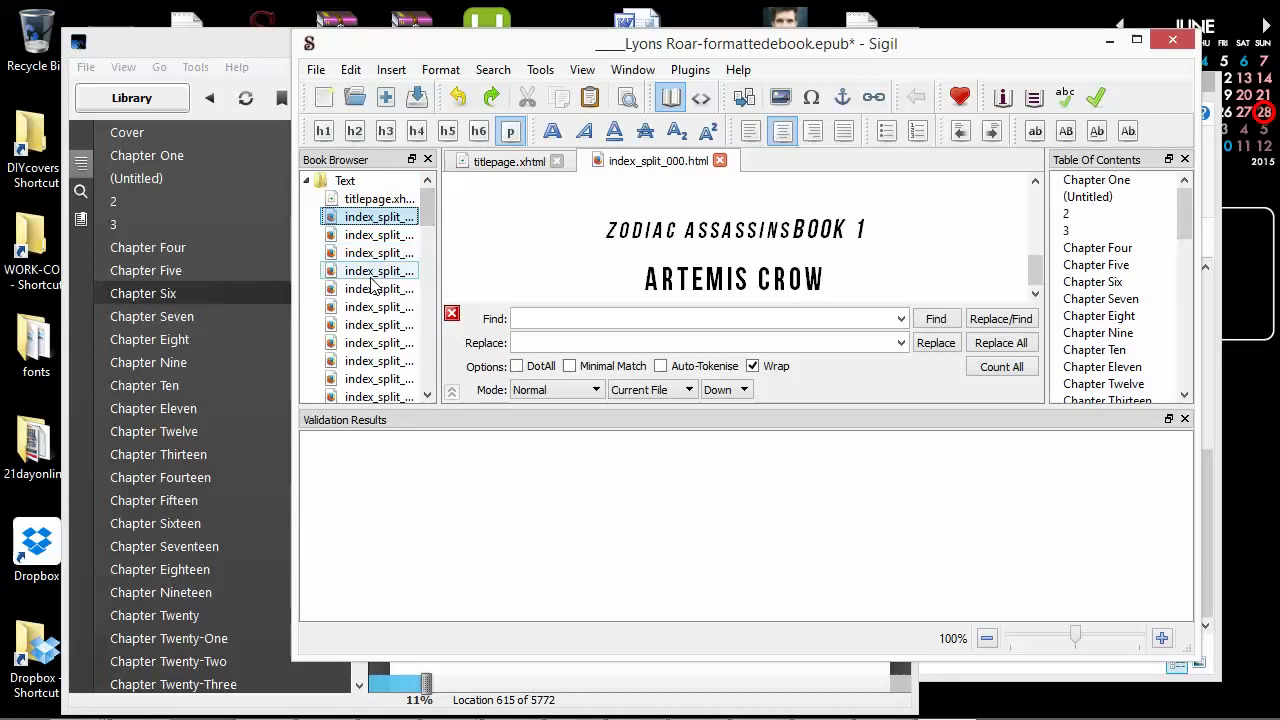
click(378, 236)
double_click(375, 253)
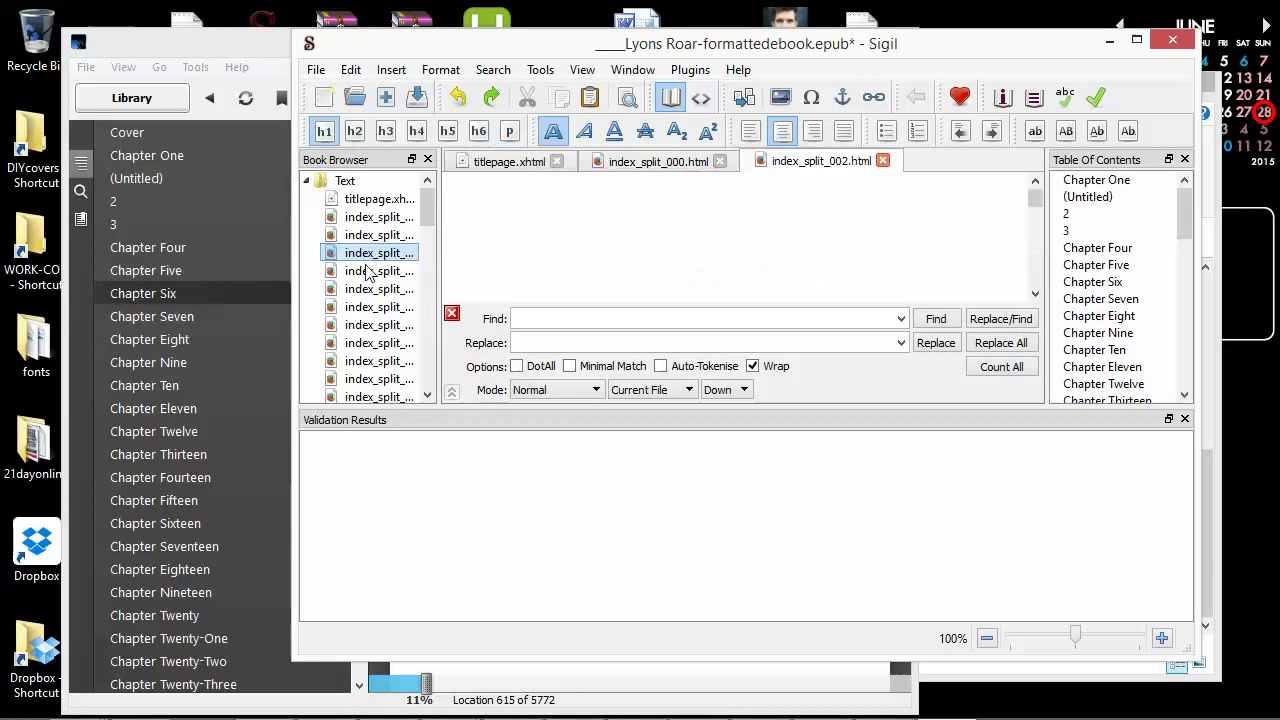
double_click(375, 271)
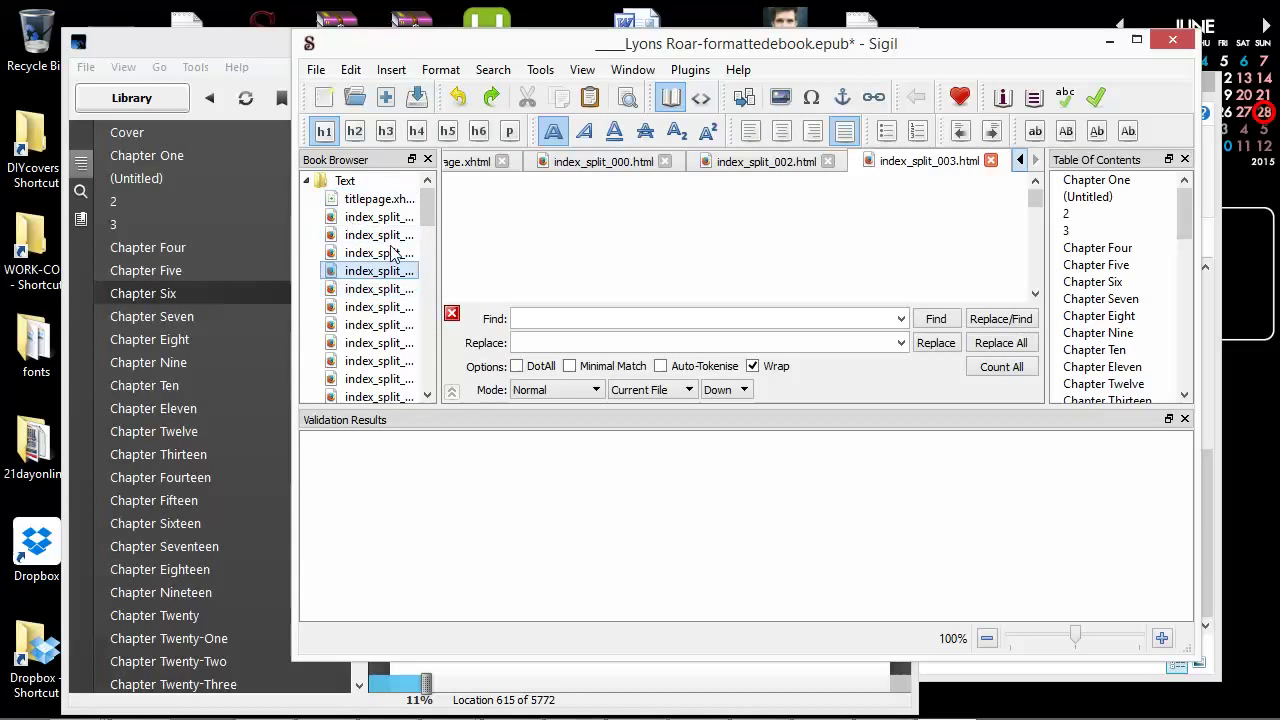
scroll(374, 240, down, 3)
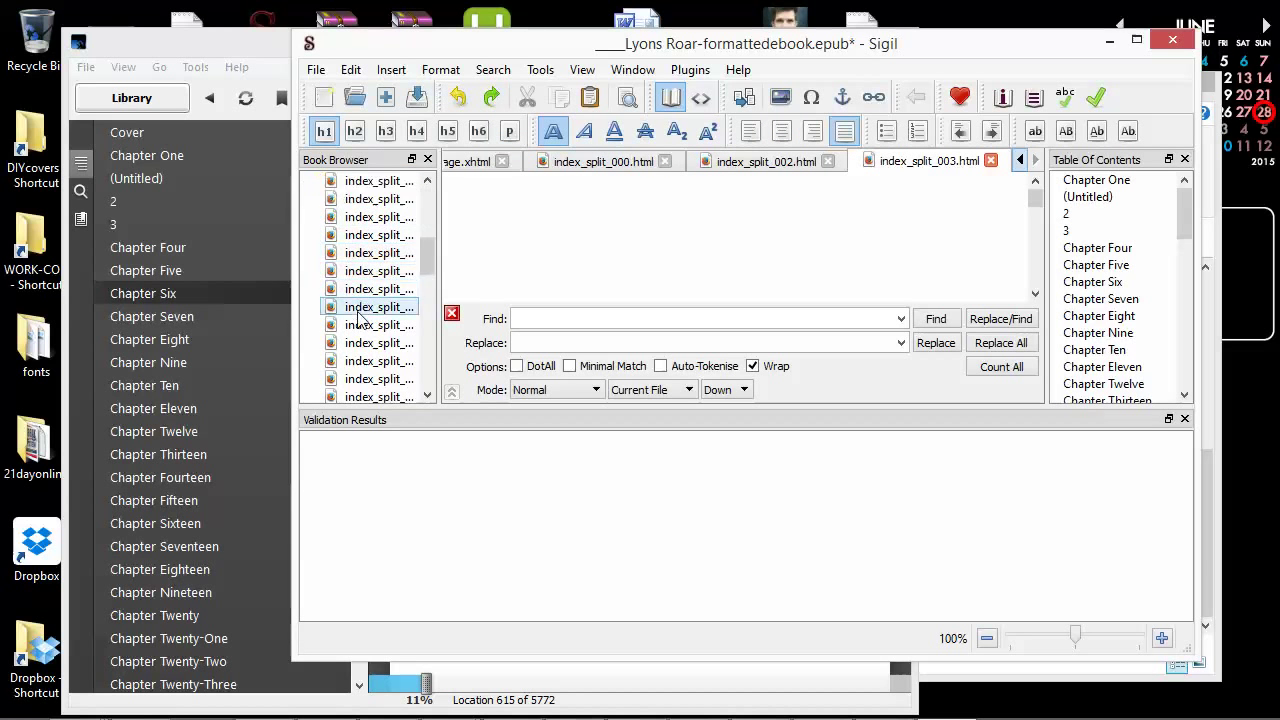
scroll(376, 305, up, 1)
scroll(376, 305, down, 1)
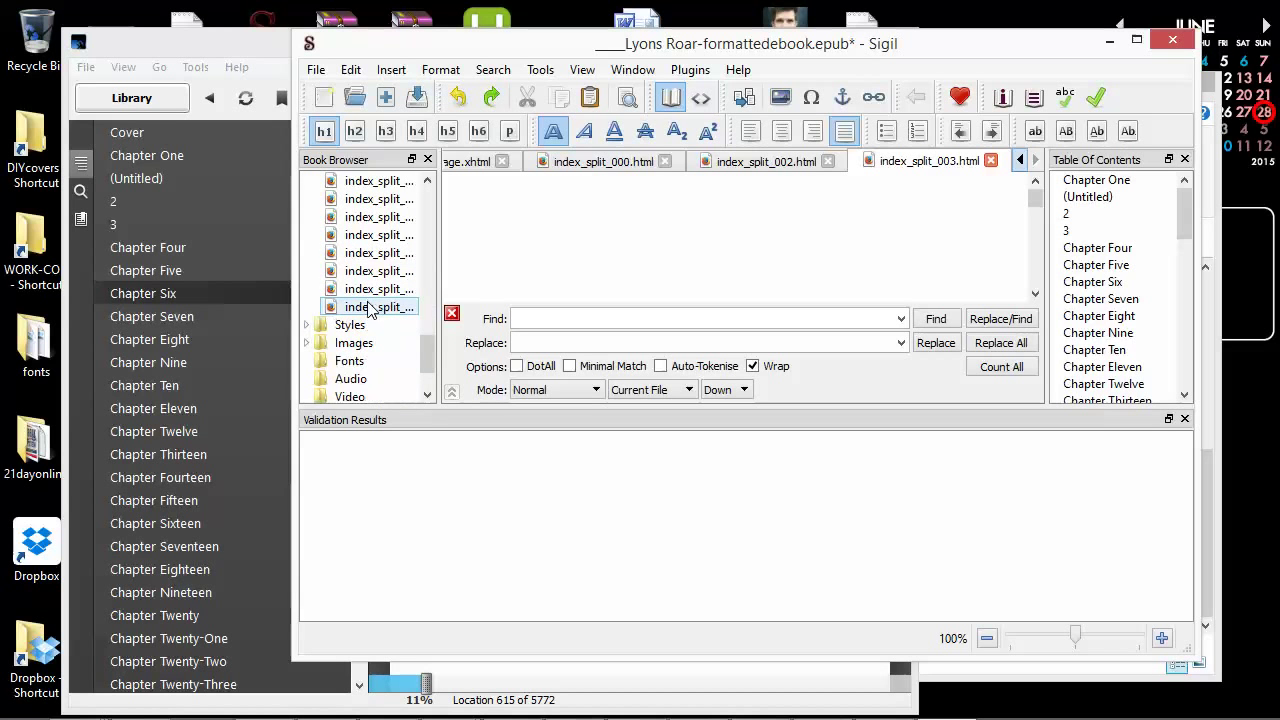
scroll(375, 300, up, 3)
scroll(376, 290, up, 3)
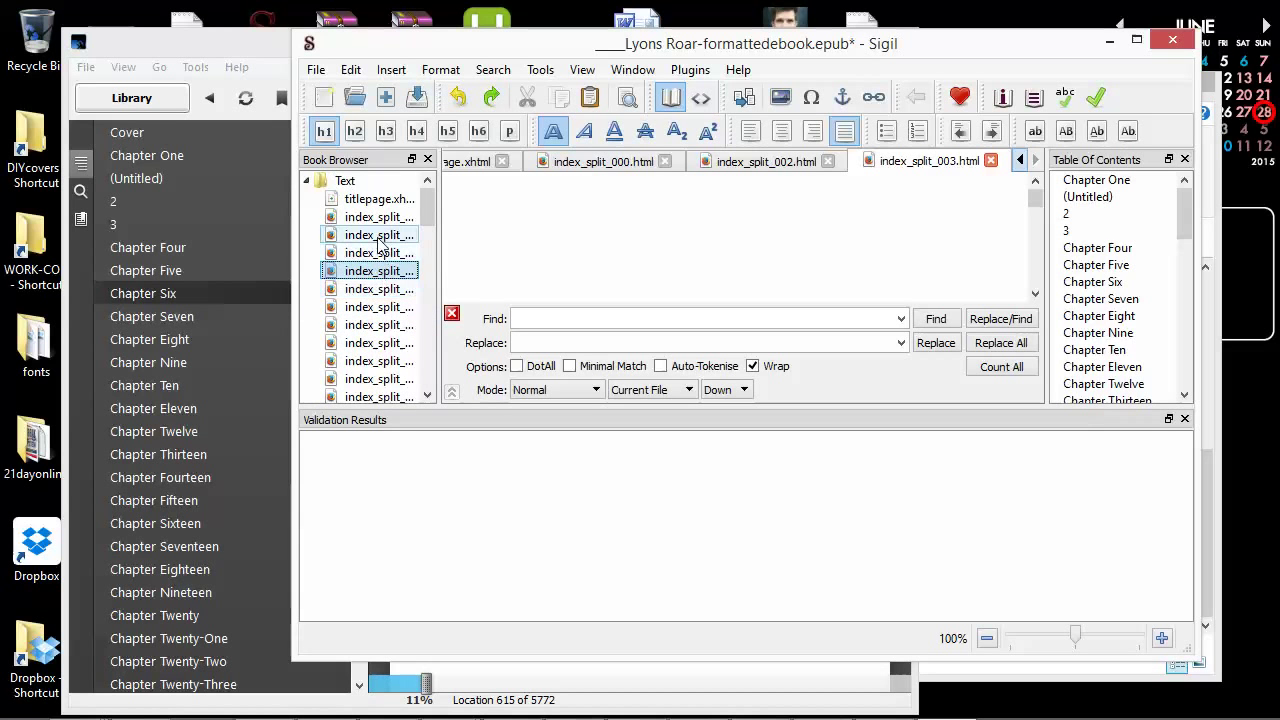
scroll(376, 243, down, 3)
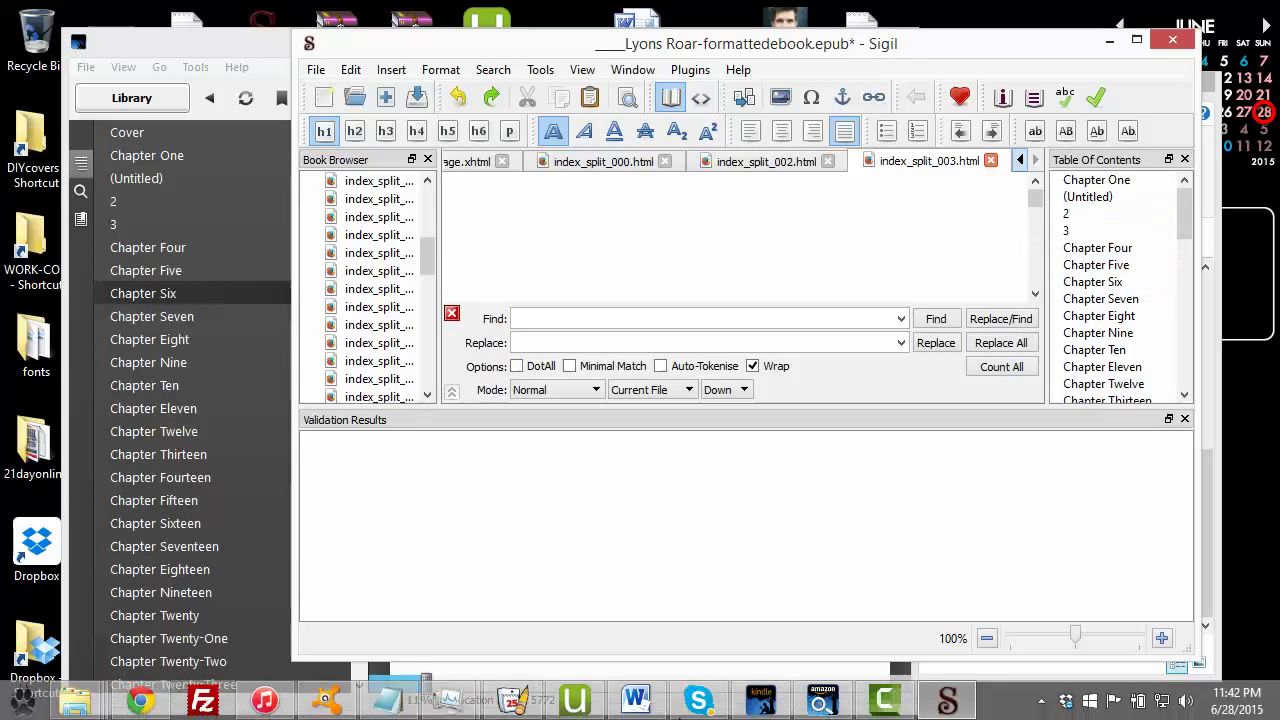
click(636, 704)
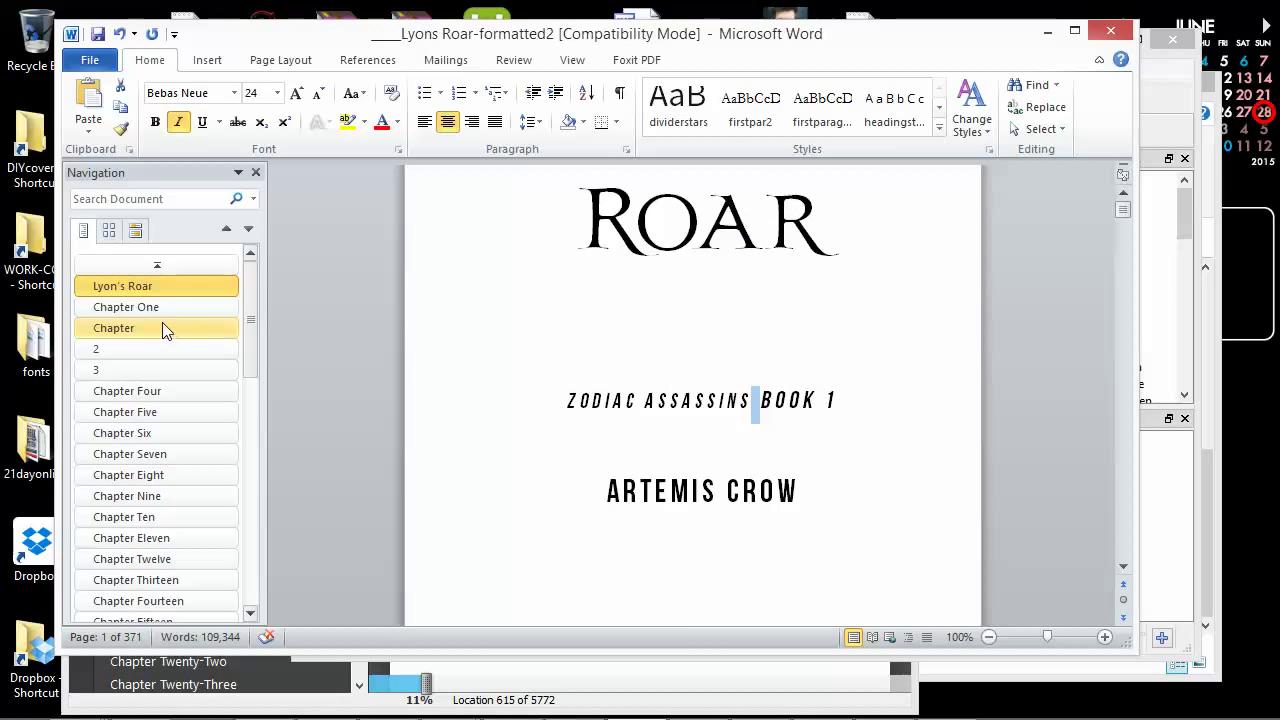
click(158, 321)
click(147, 308)
click(135, 326)
click(100, 370)
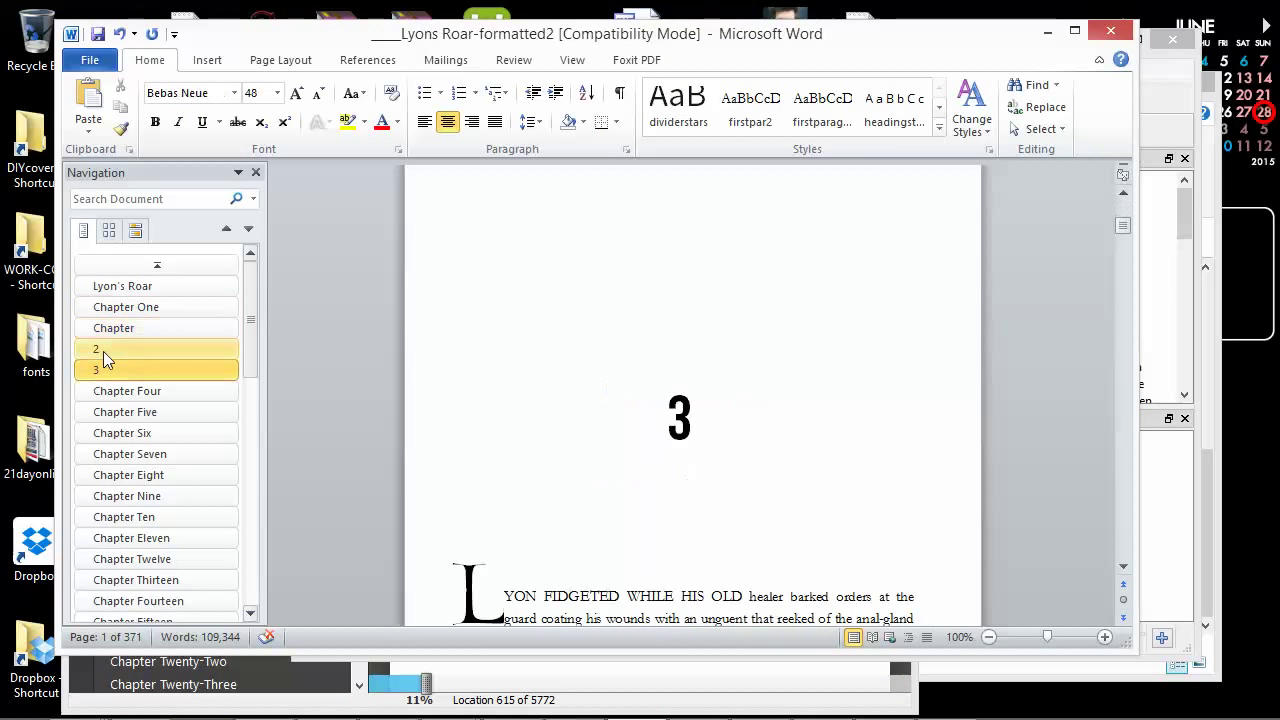
click(100, 349)
click(100, 370)
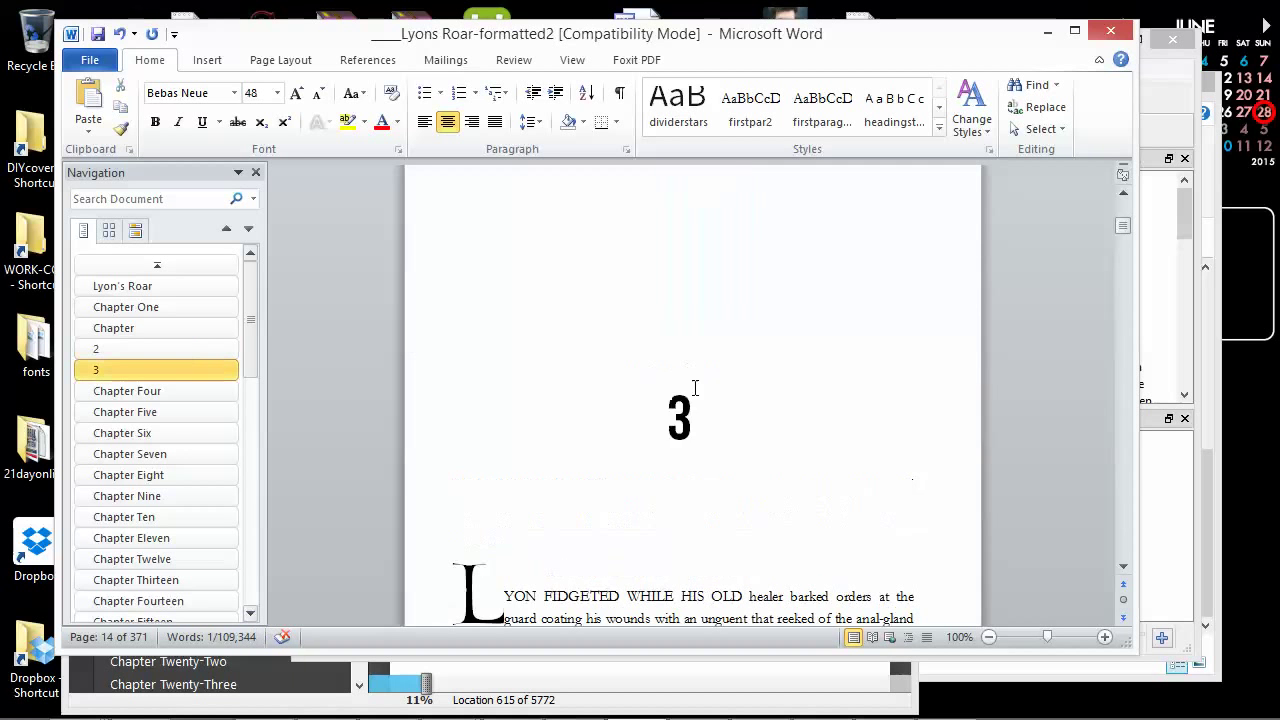
drag(703, 408, 849, 414)
click(127, 391)
click(805, 390)
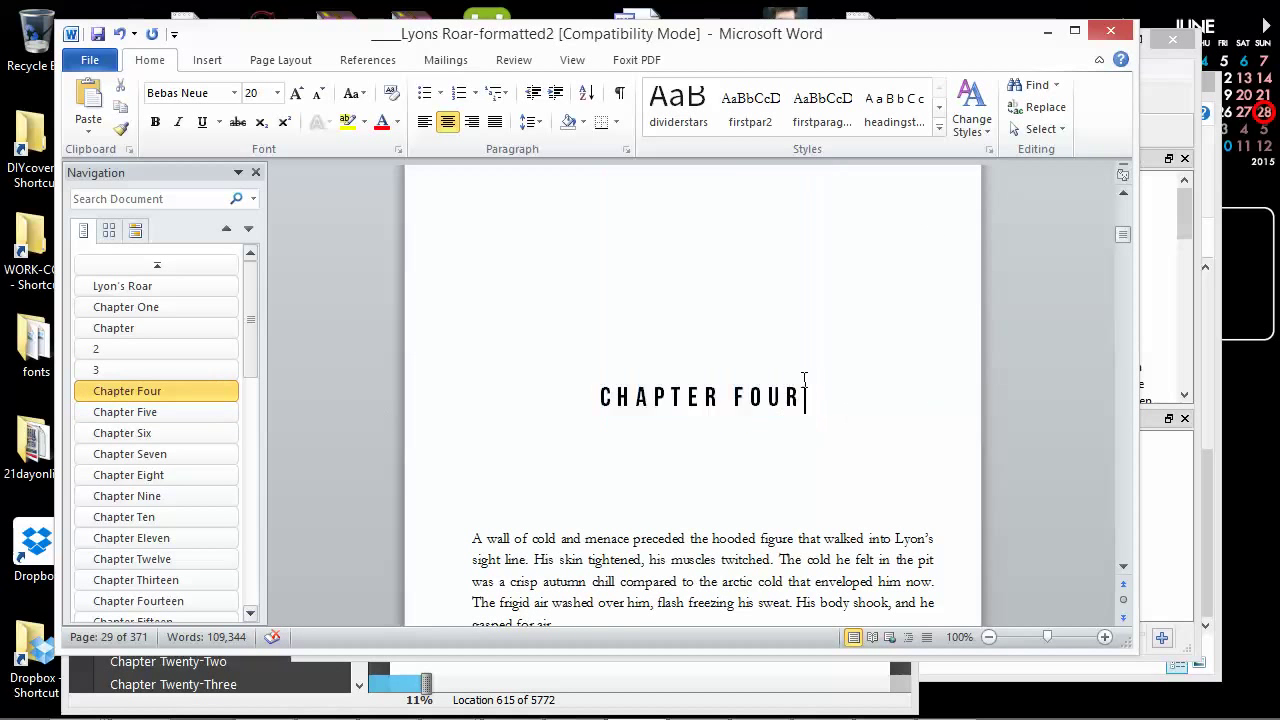
click(1047, 33)
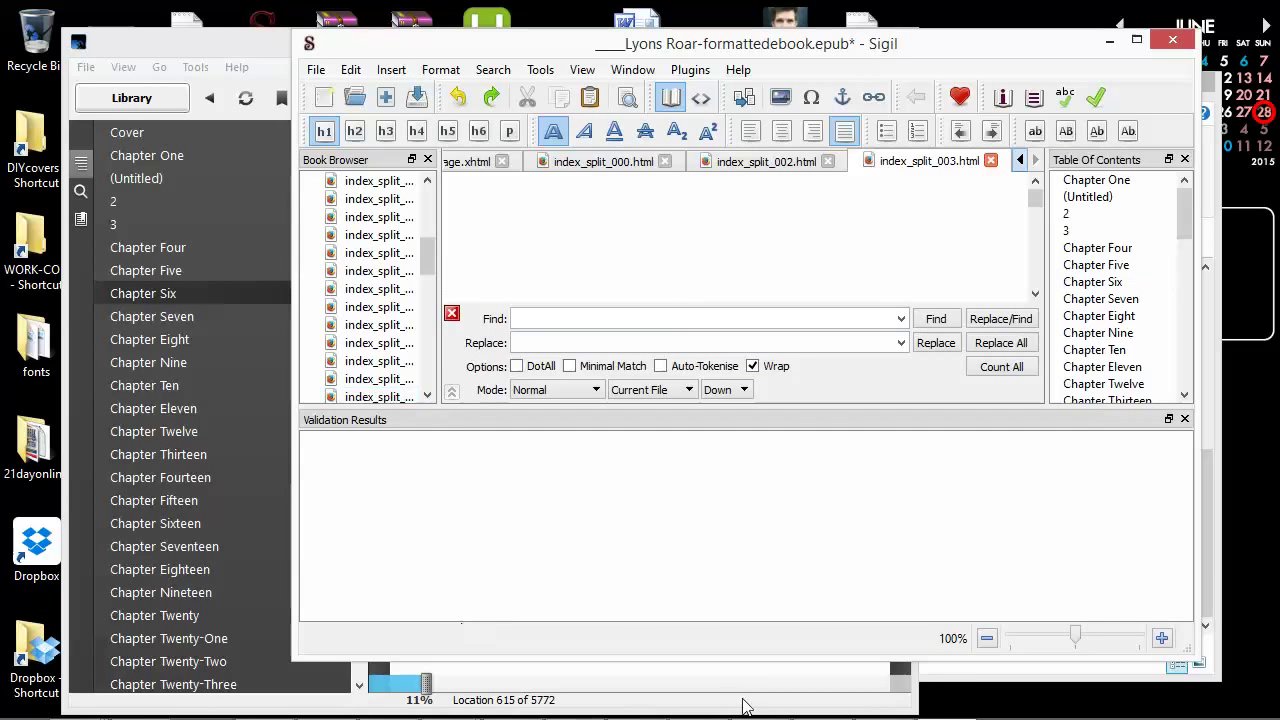
mouse_move(745, 714)
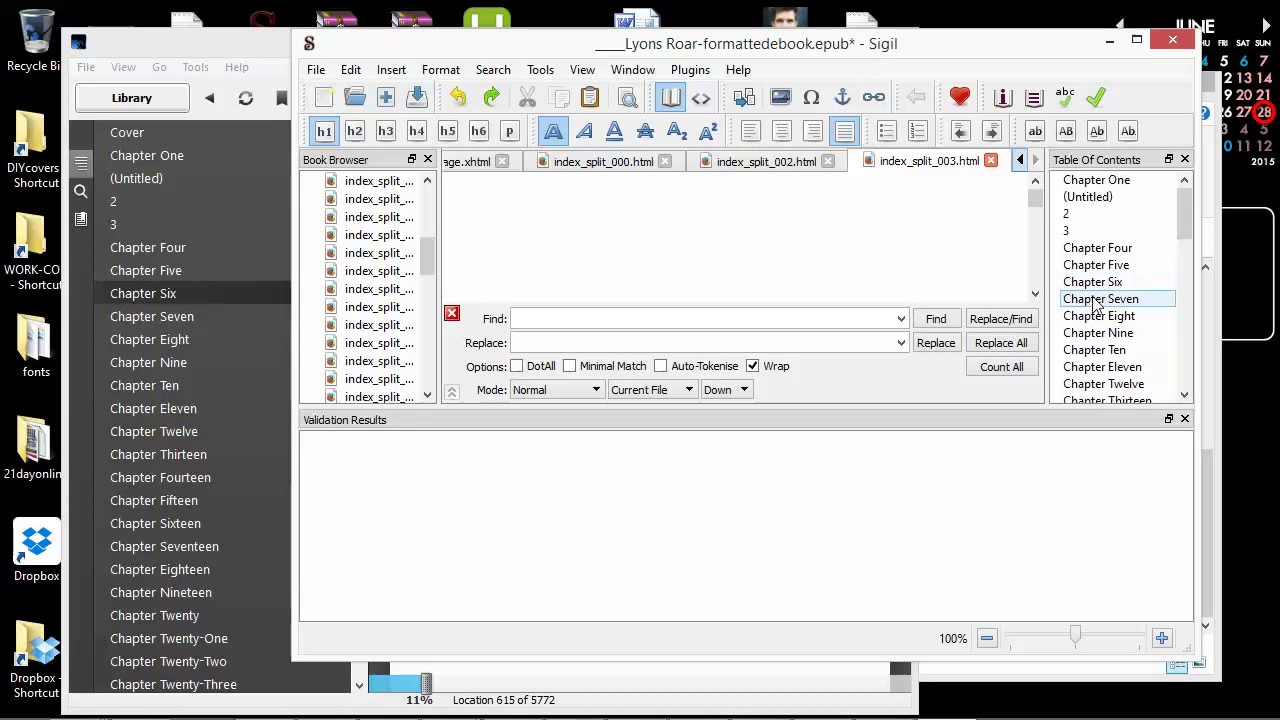
scroll(1104, 234, down, 12)
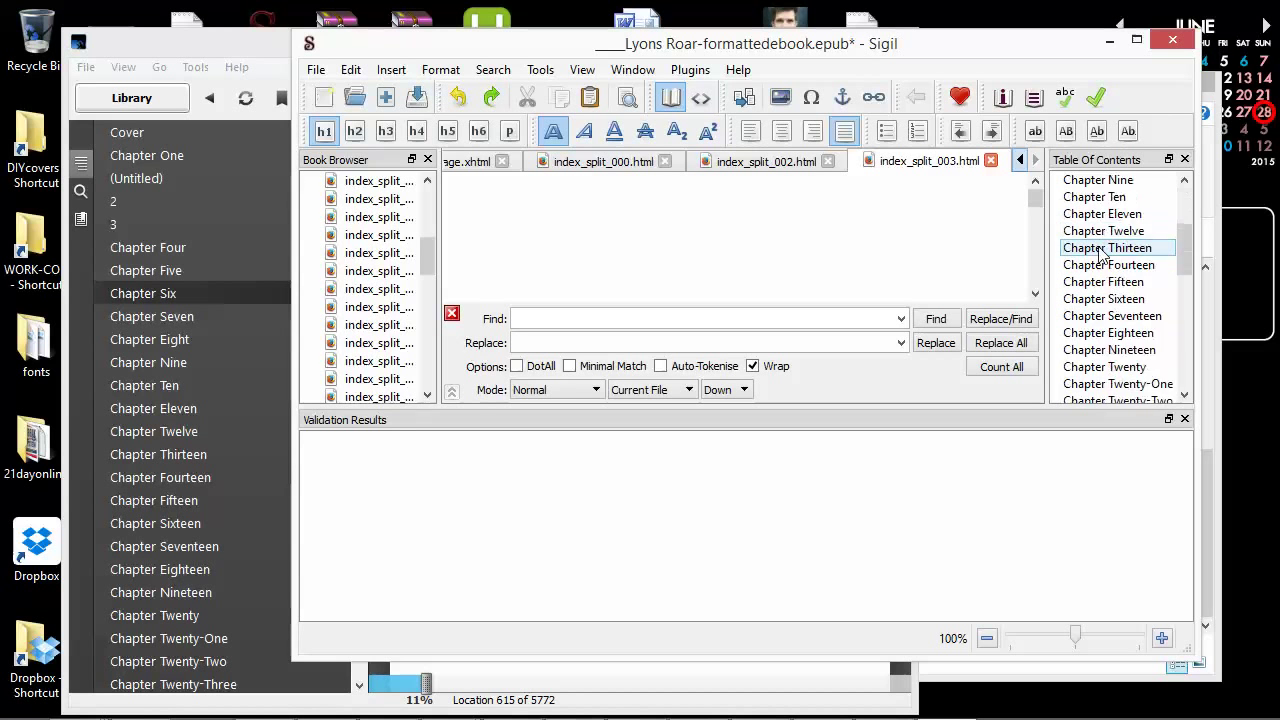
scroll(1088, 360, up, 12)
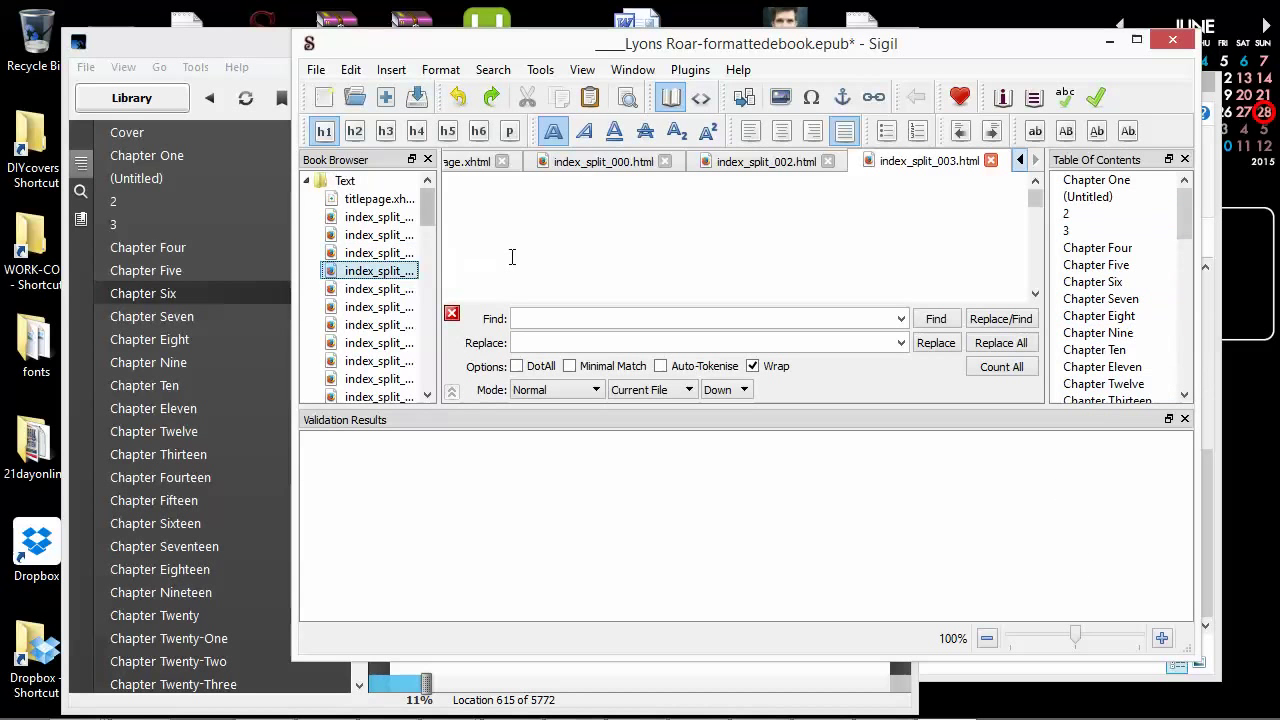
scroll(434, 212, down, 5)
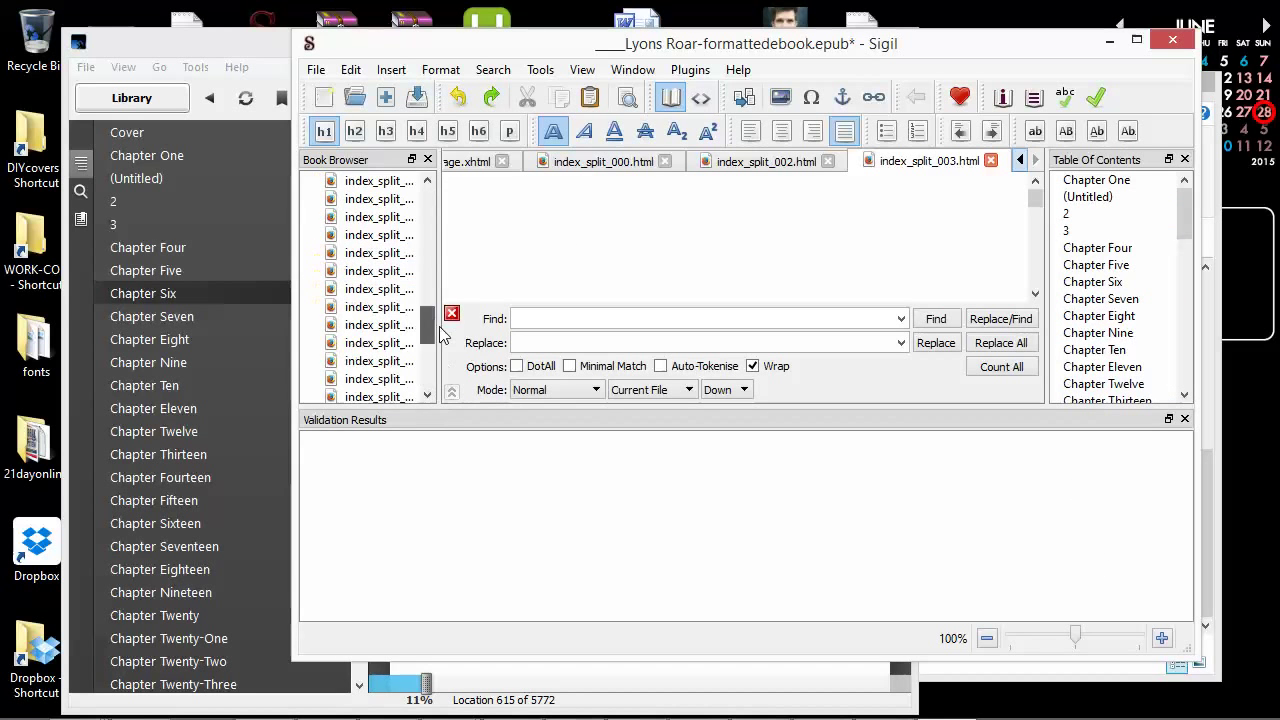
scroll(372, 240, up, 2)
scroll(372, 240, up, 1)
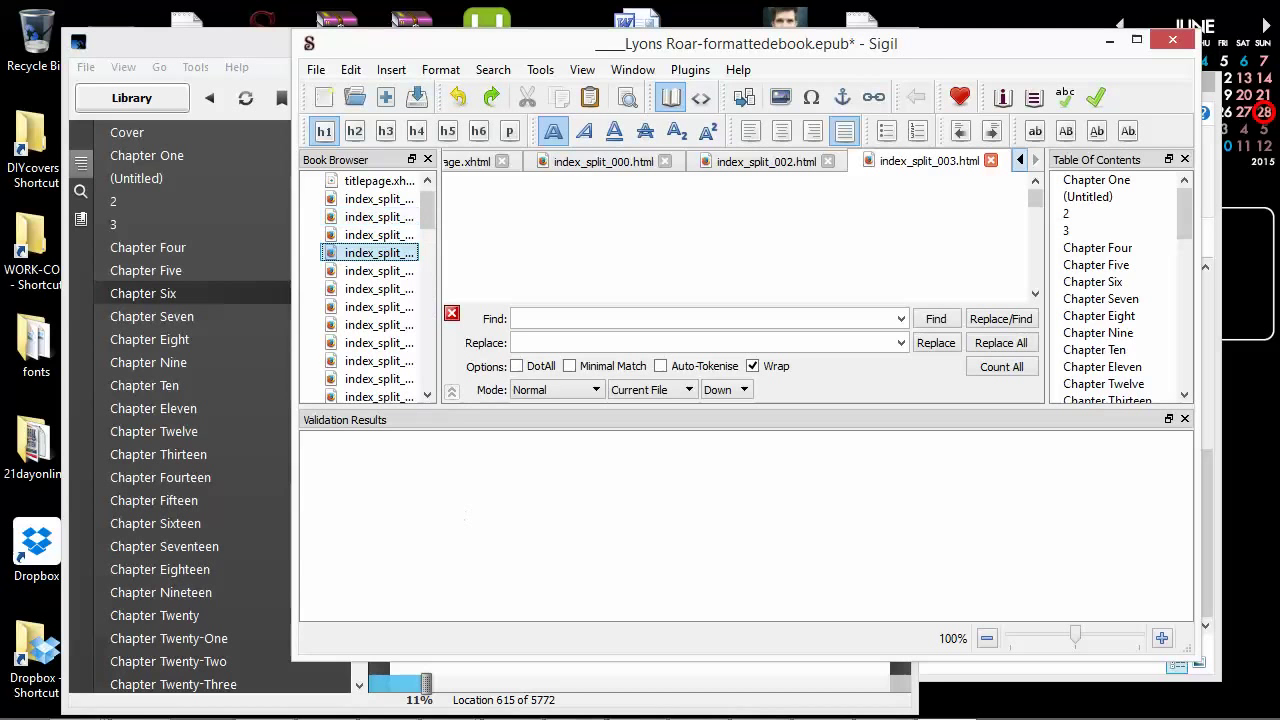
mouse_move(645, 700)
click(641, 700)
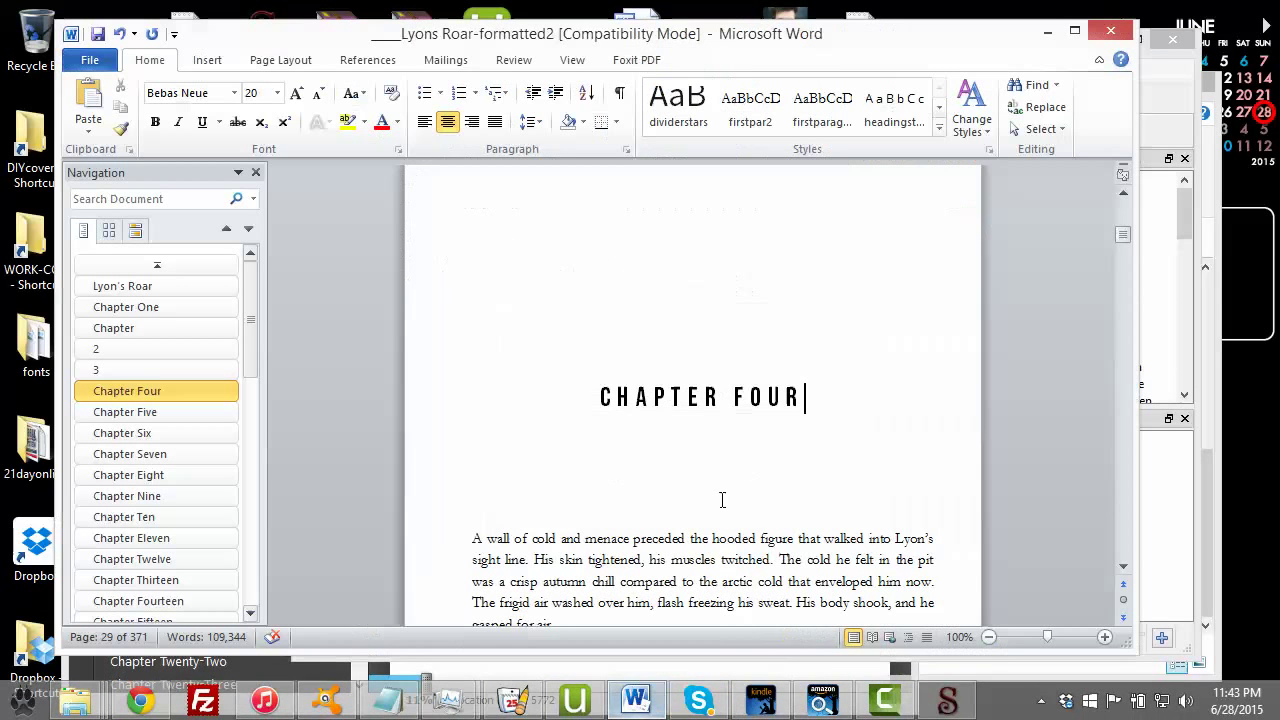
click(293, 62)
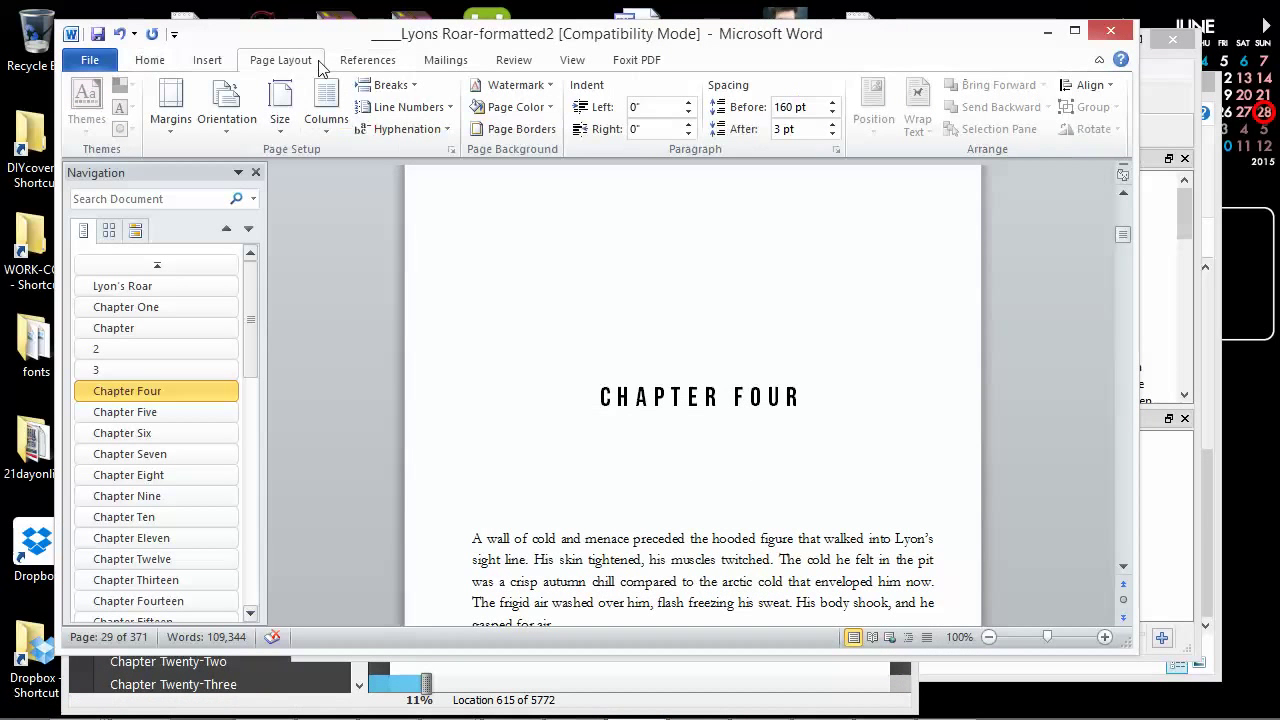
click(391, 85)
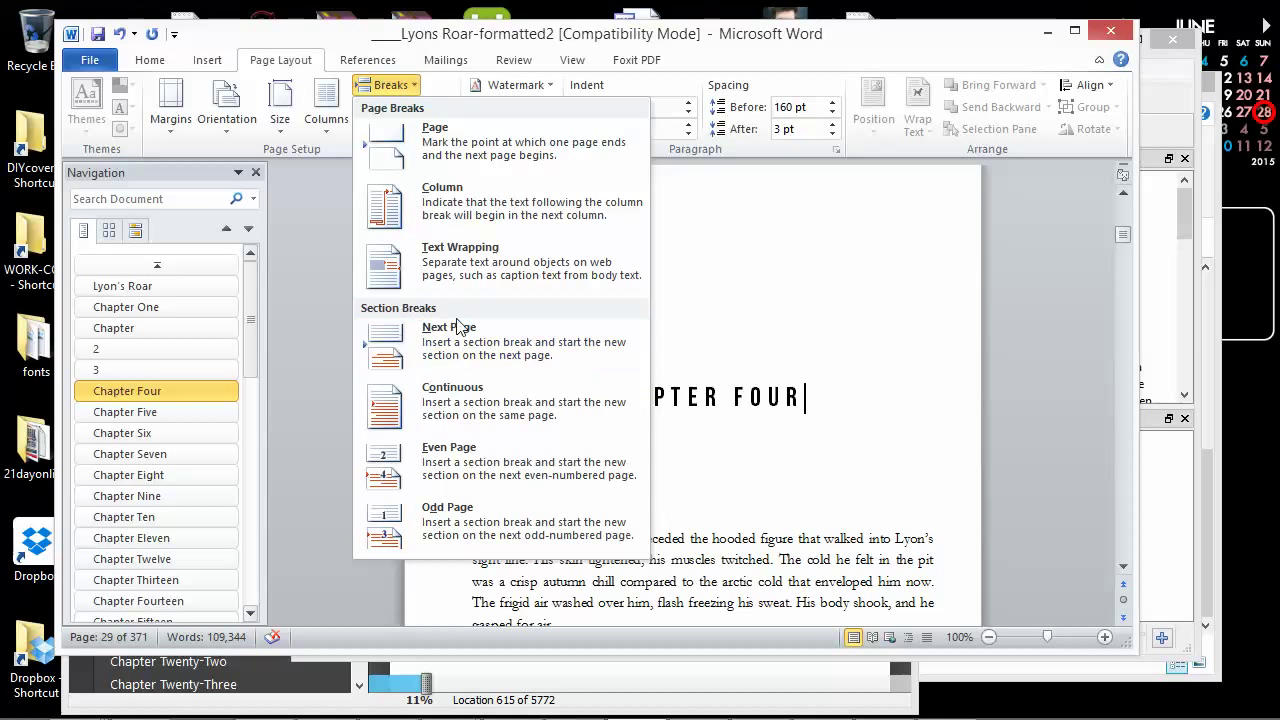
click(727, 418)
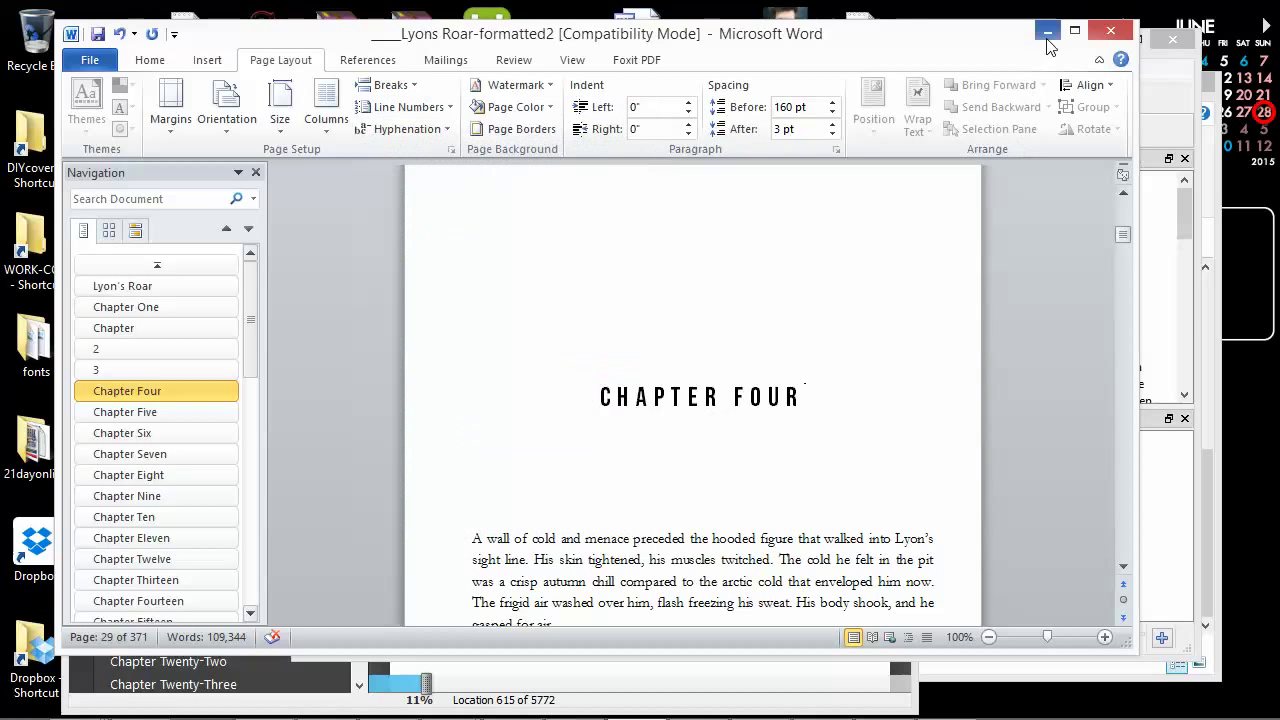
click(1047, 33)
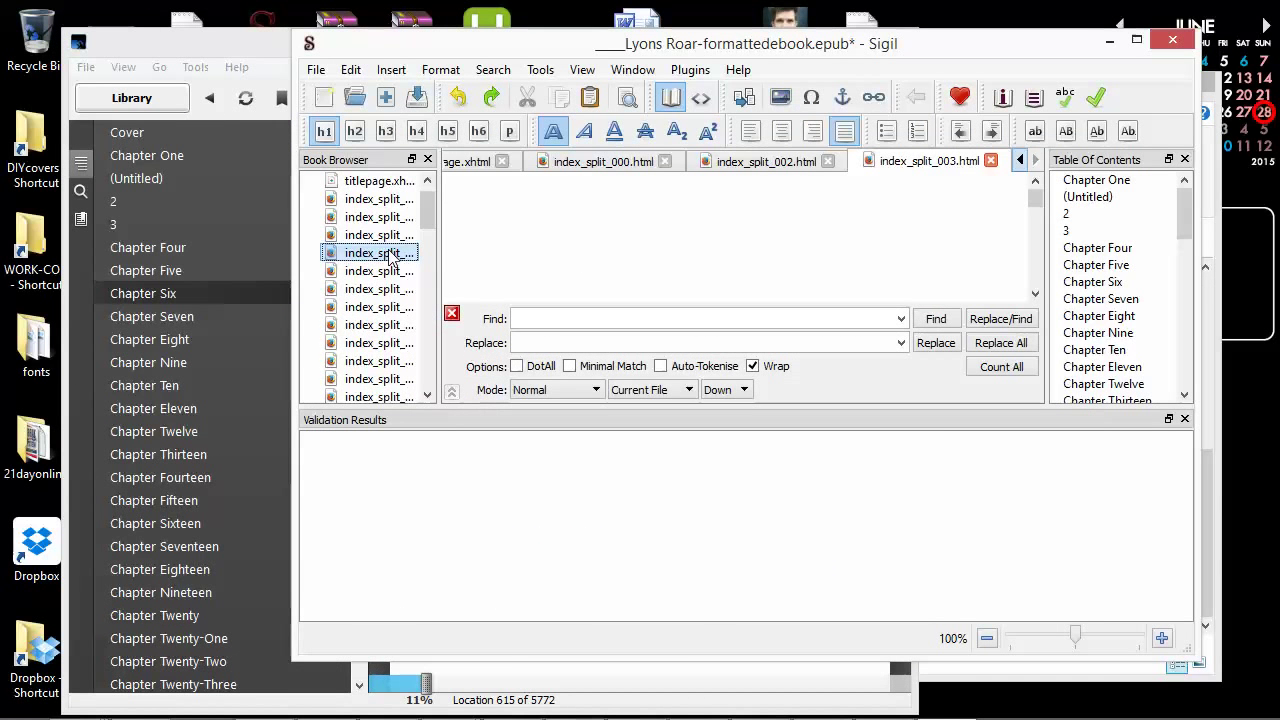
Step: Open index_split_001, then index_split_002 containing CHAPTER ONE
scroll(423, 200, up, 1)
scroll(390, 320, down, 7)
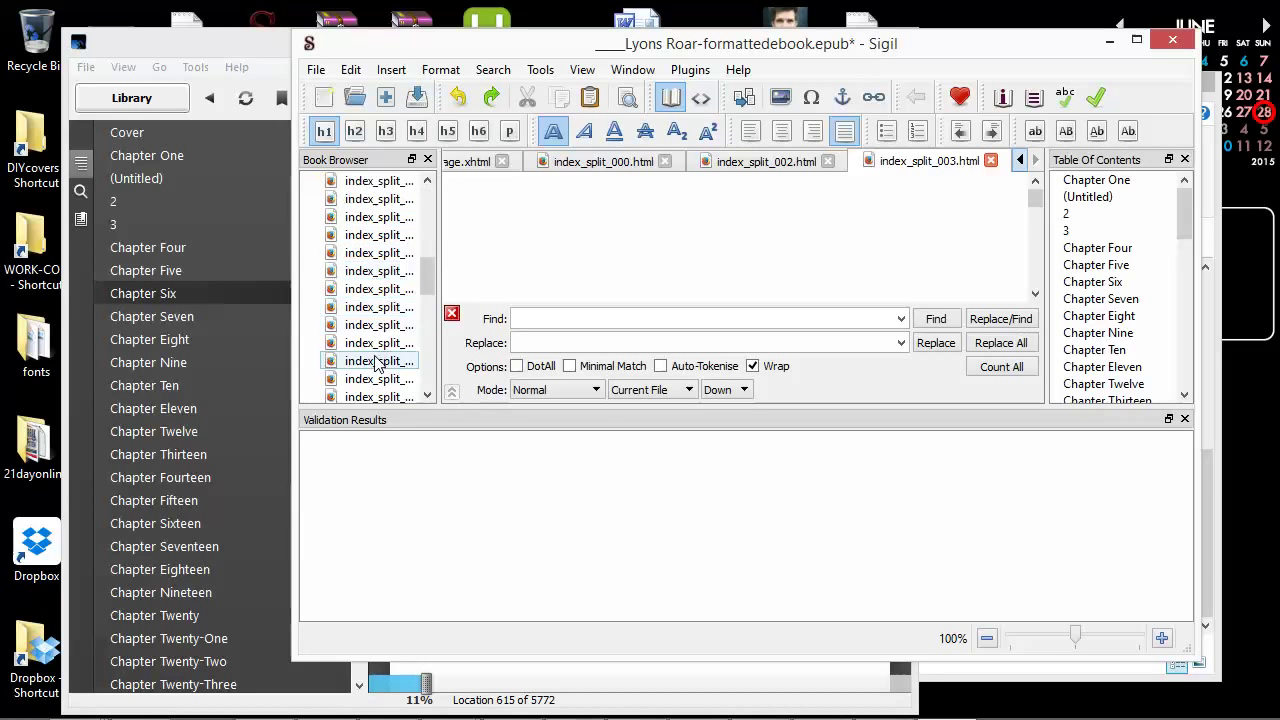
scroll(377, 360, down, 3)
scroll(377, 300, up, 2)
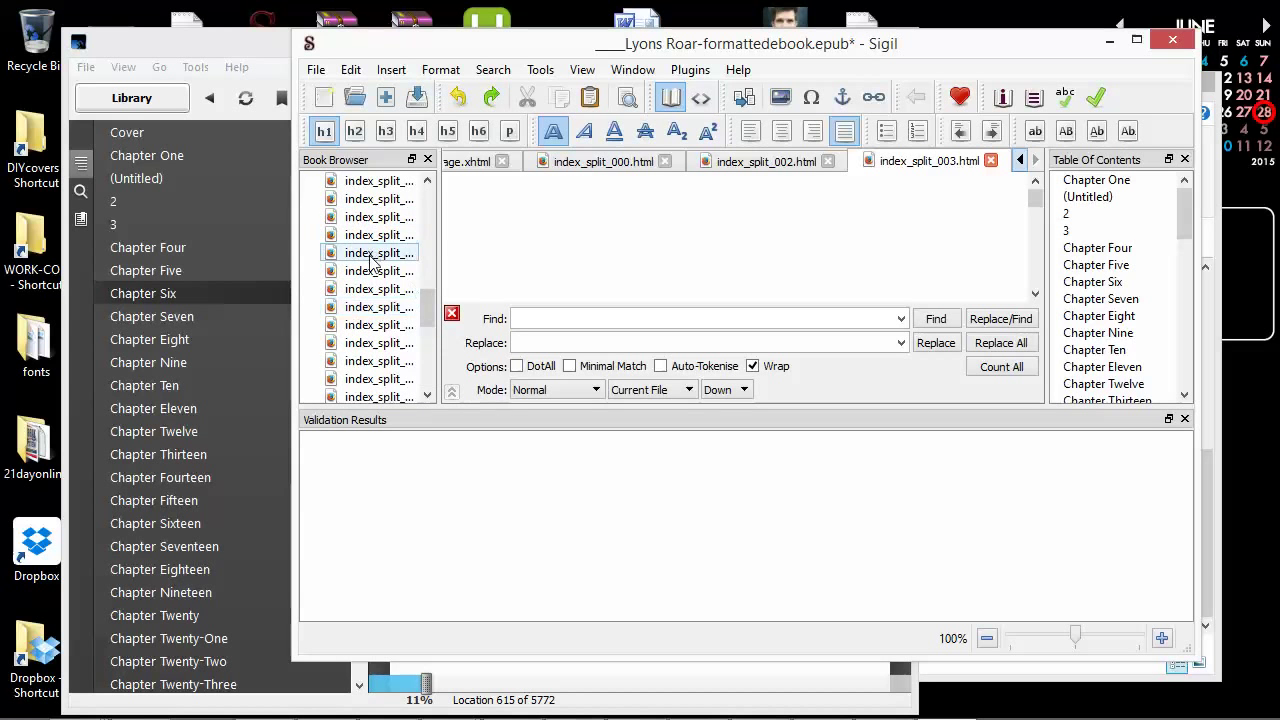
scroll(375, 258, up, 5)
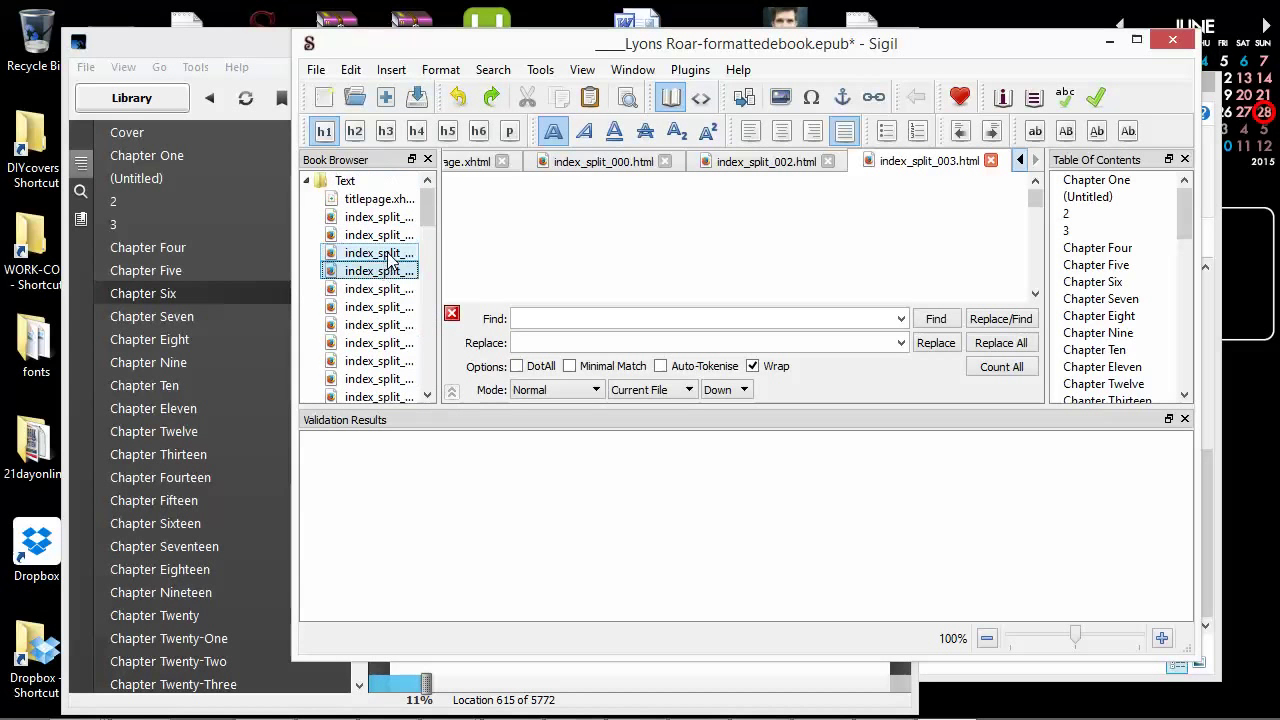
double_click(390, 235)
scroll(567, 230, down, 3)
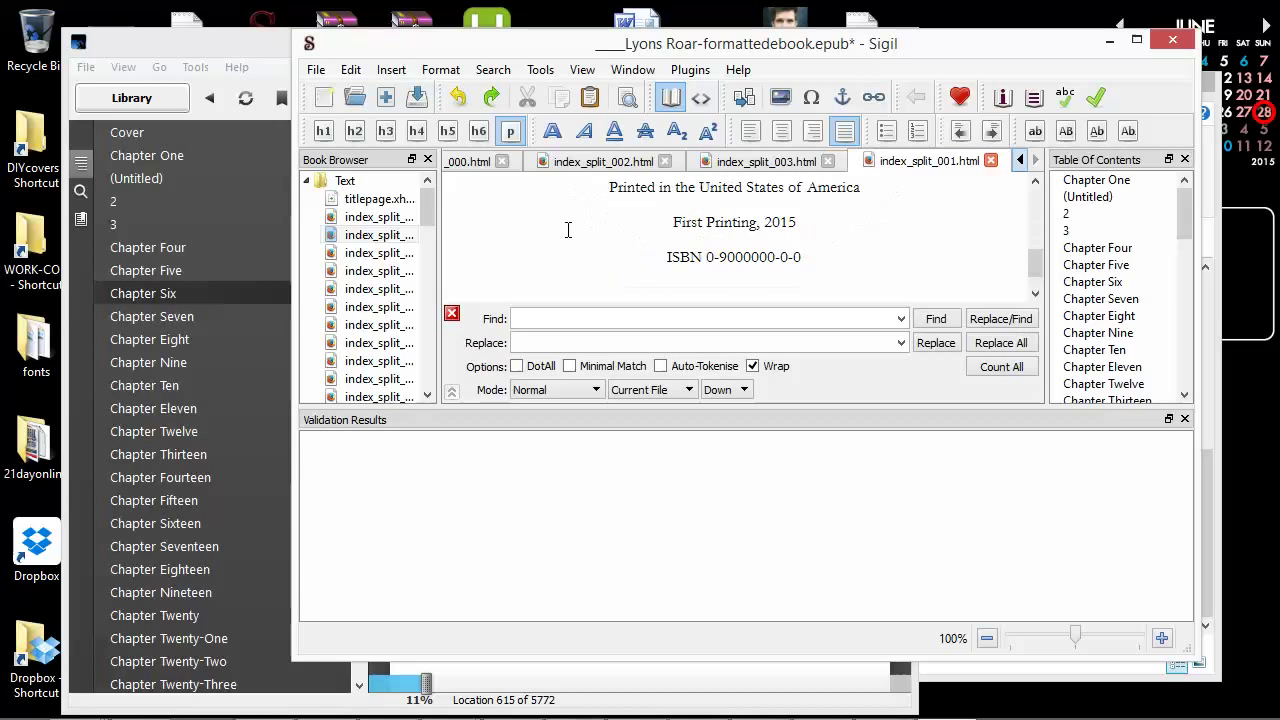
double_click(398, 253)
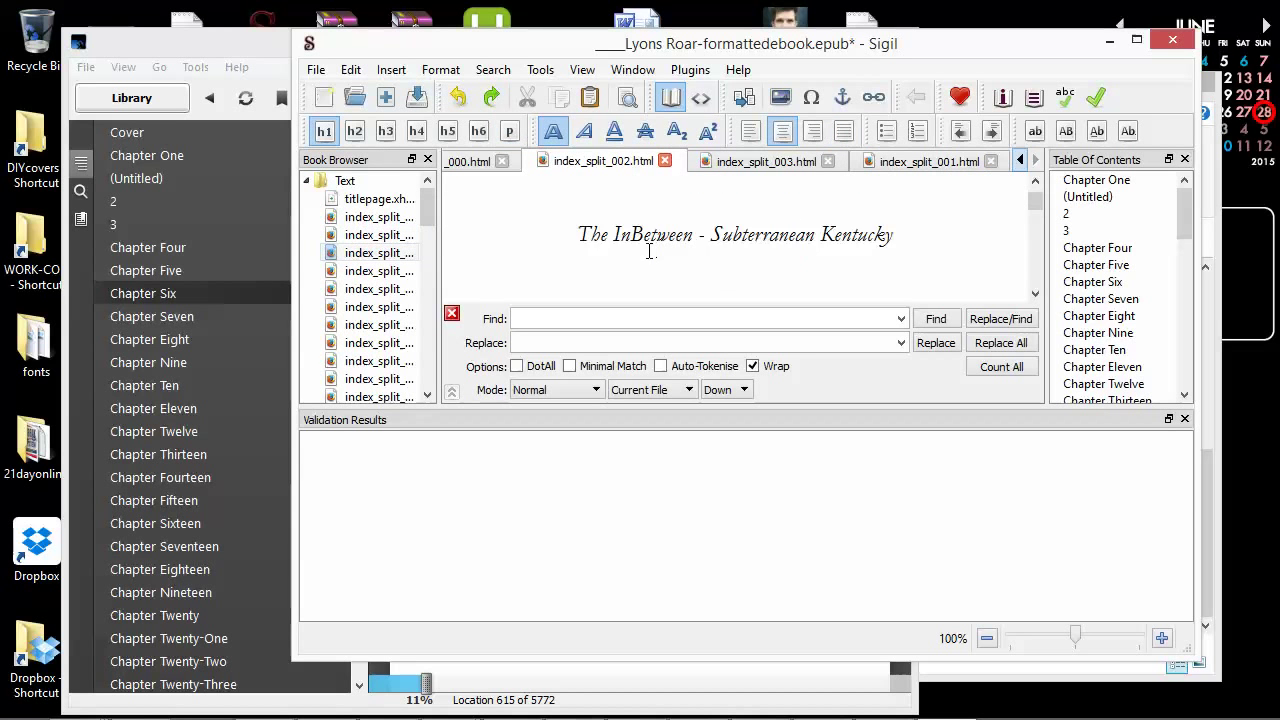
Step: Make CHAPTER ONE a level-1 heading, then open index_split_003 and select its '2' heading
drag(830, 221, 509, 205)
click(331, 136)
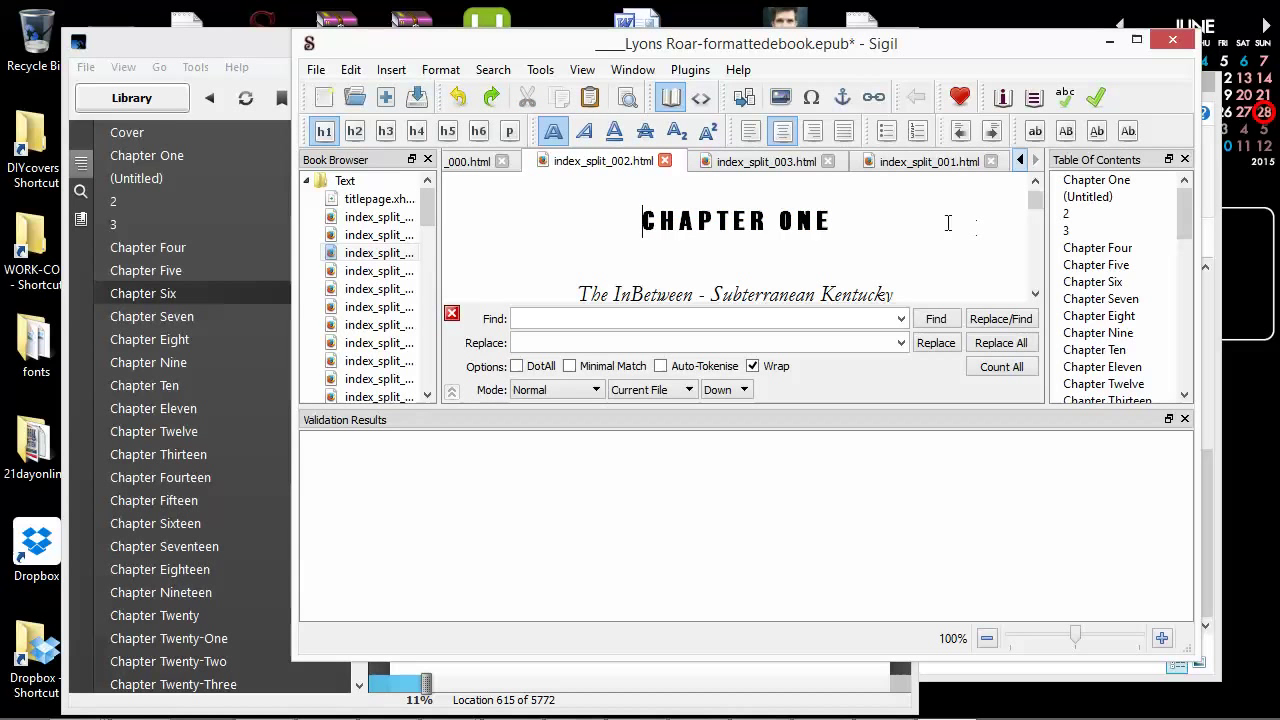
drag(948, 222, 542, 219)
click(328, 133)
scroll(1117, 350, down, 13)
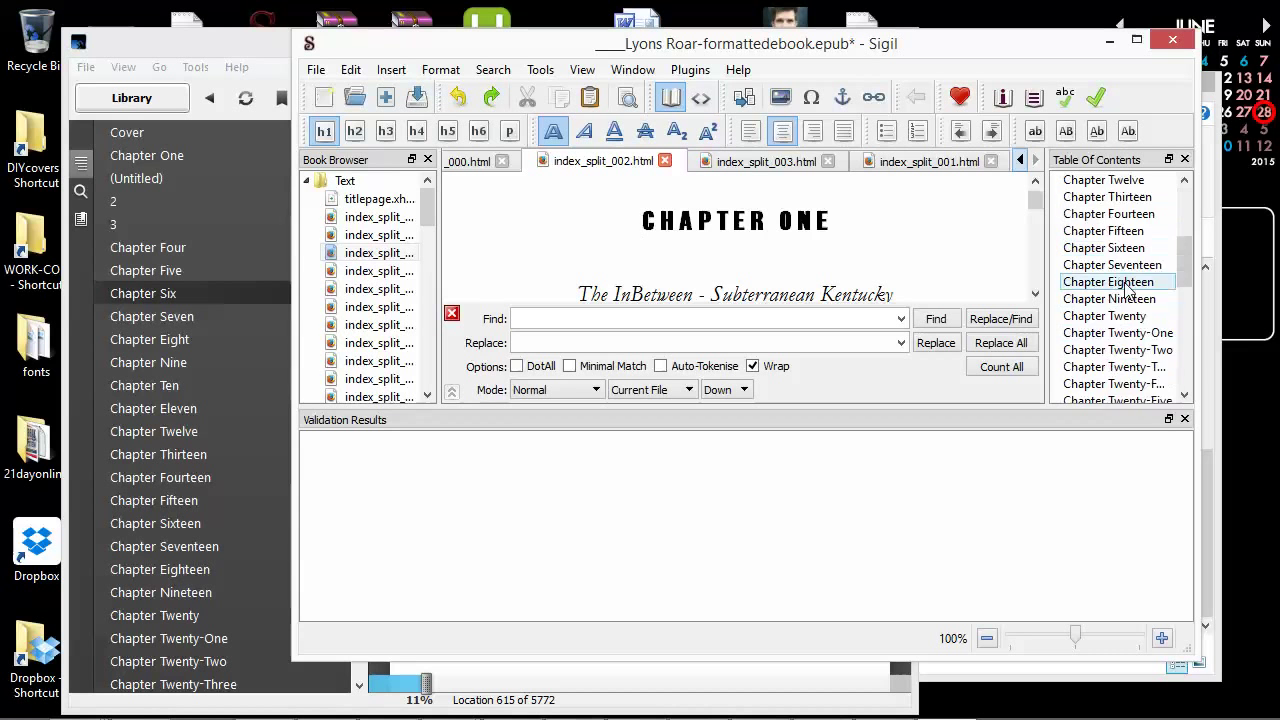
scroll(1125, 300, up, 13)
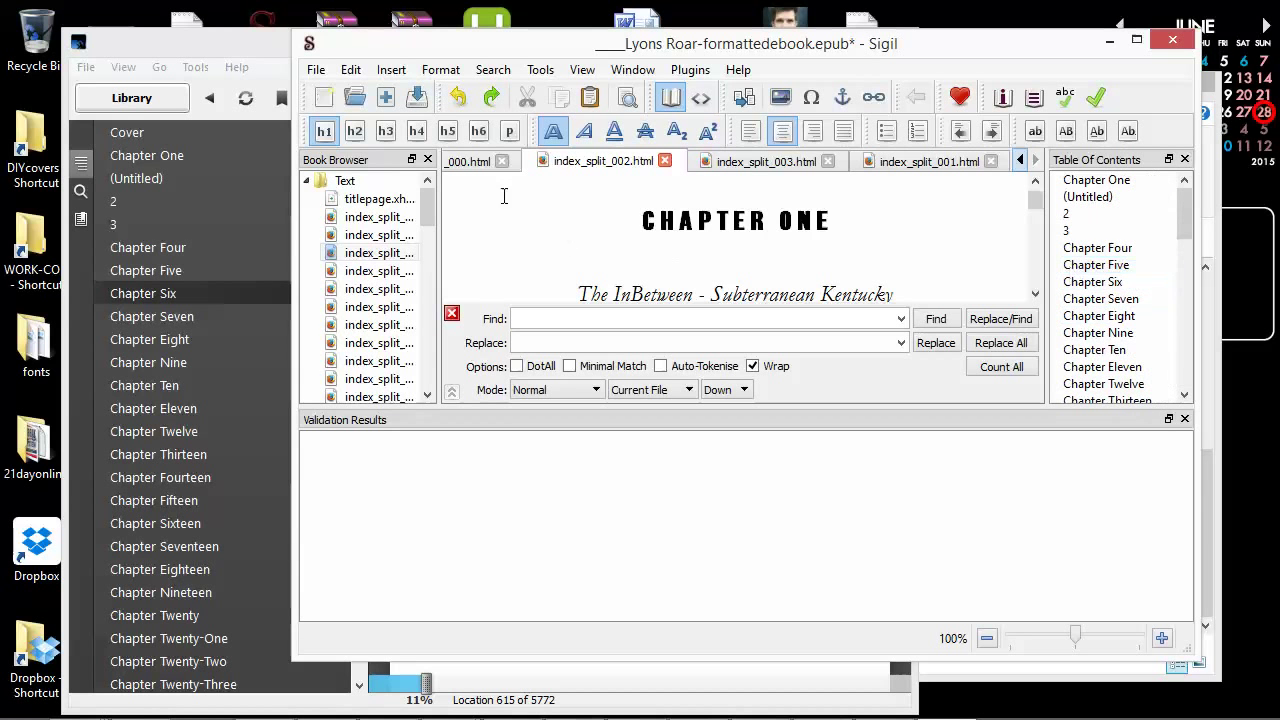
double_click(378, 271)
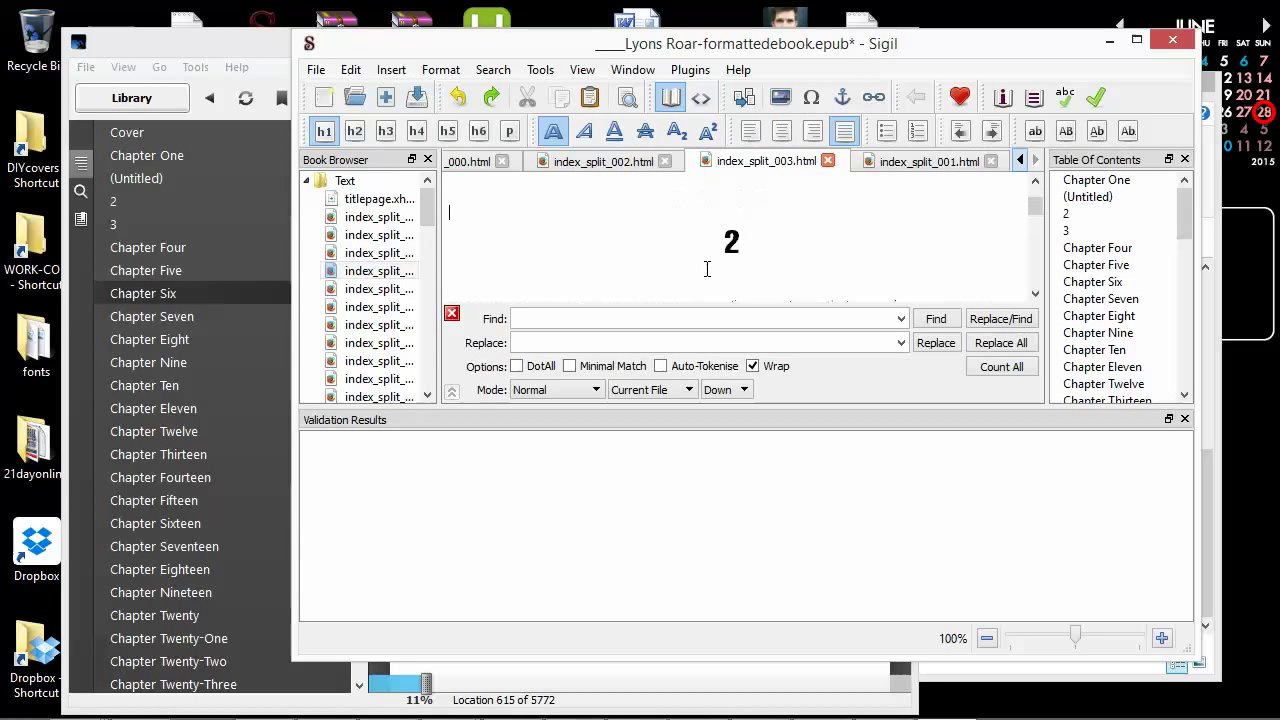
drag(789, 238, 595, 226)
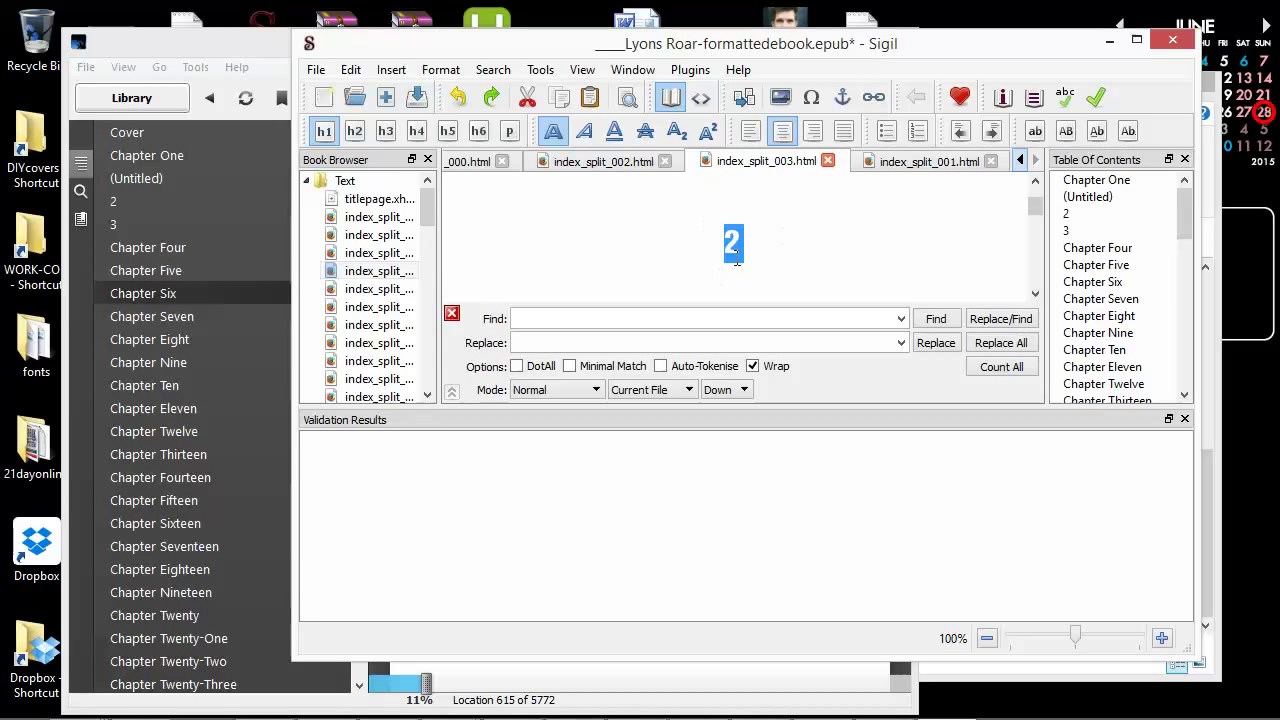
Step: Make the '2' chapter title a level-1 heading and use the table of contents tools
click(324, 133)
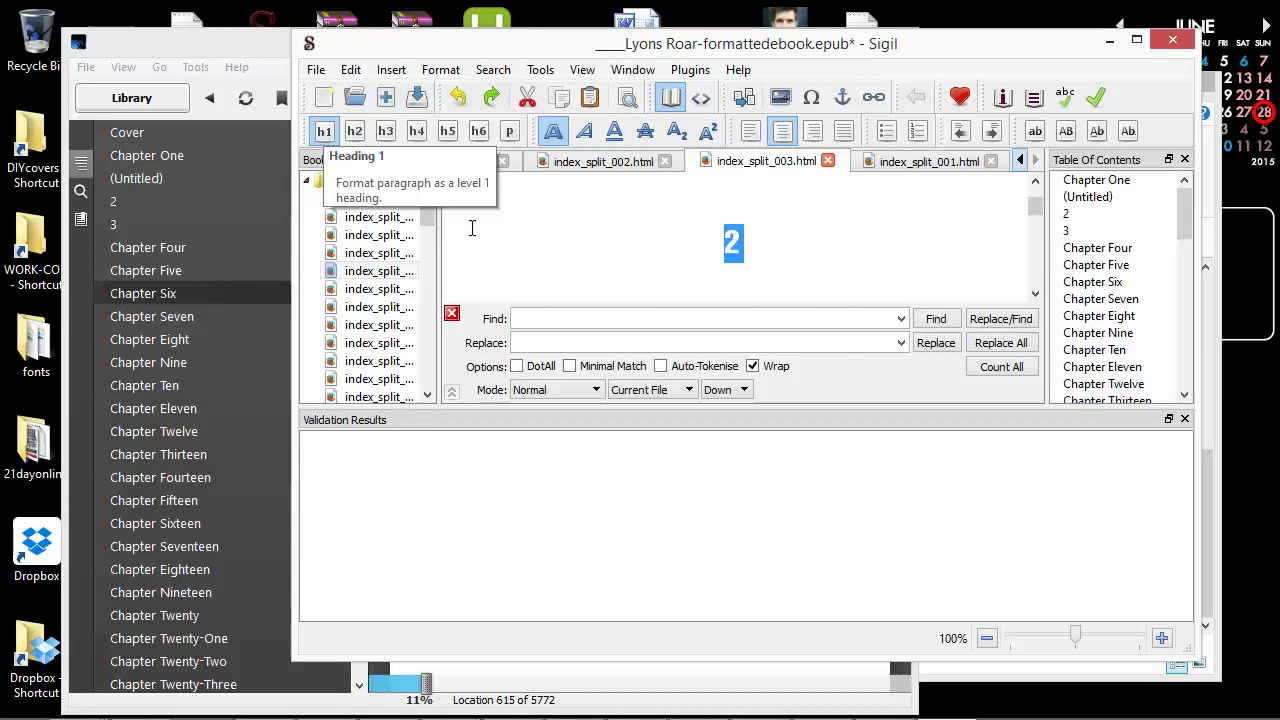
click(551, 76)
mouse_move(622, 147)
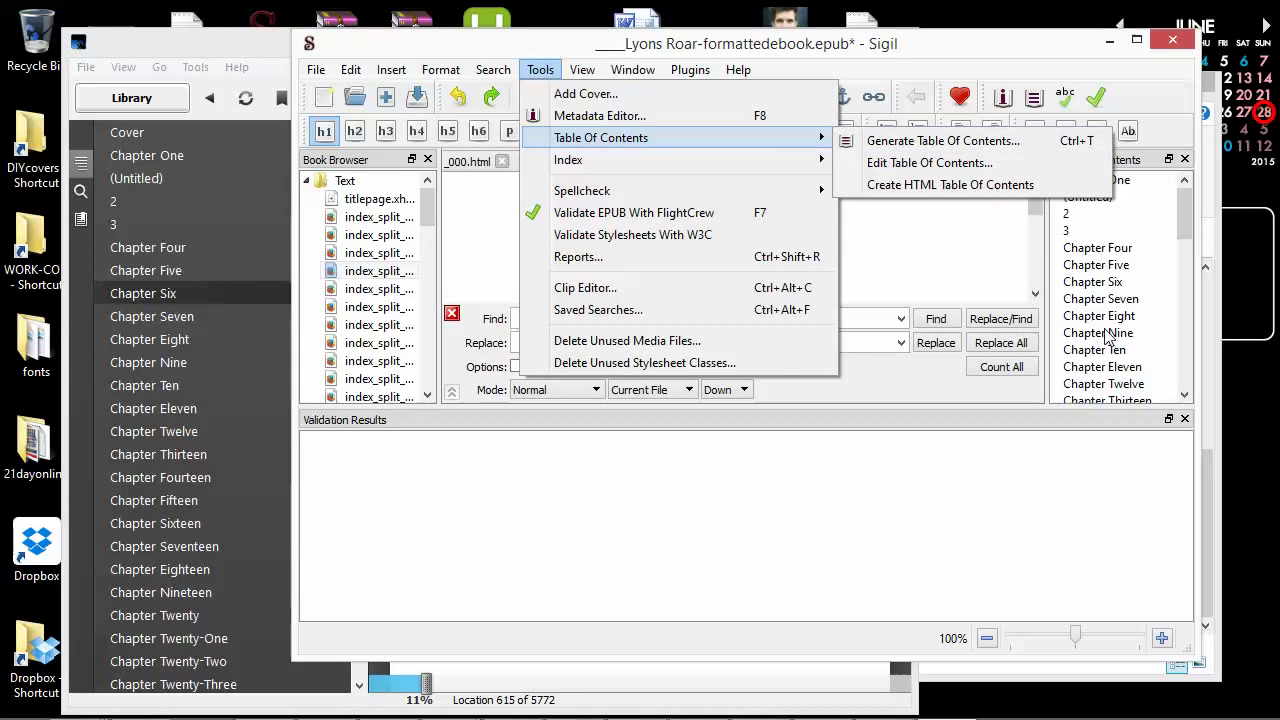
click(1170, 230)
Step: Review the index_split_003 chapter text by scrolling through it
scroll(1107, 300, down, 12)
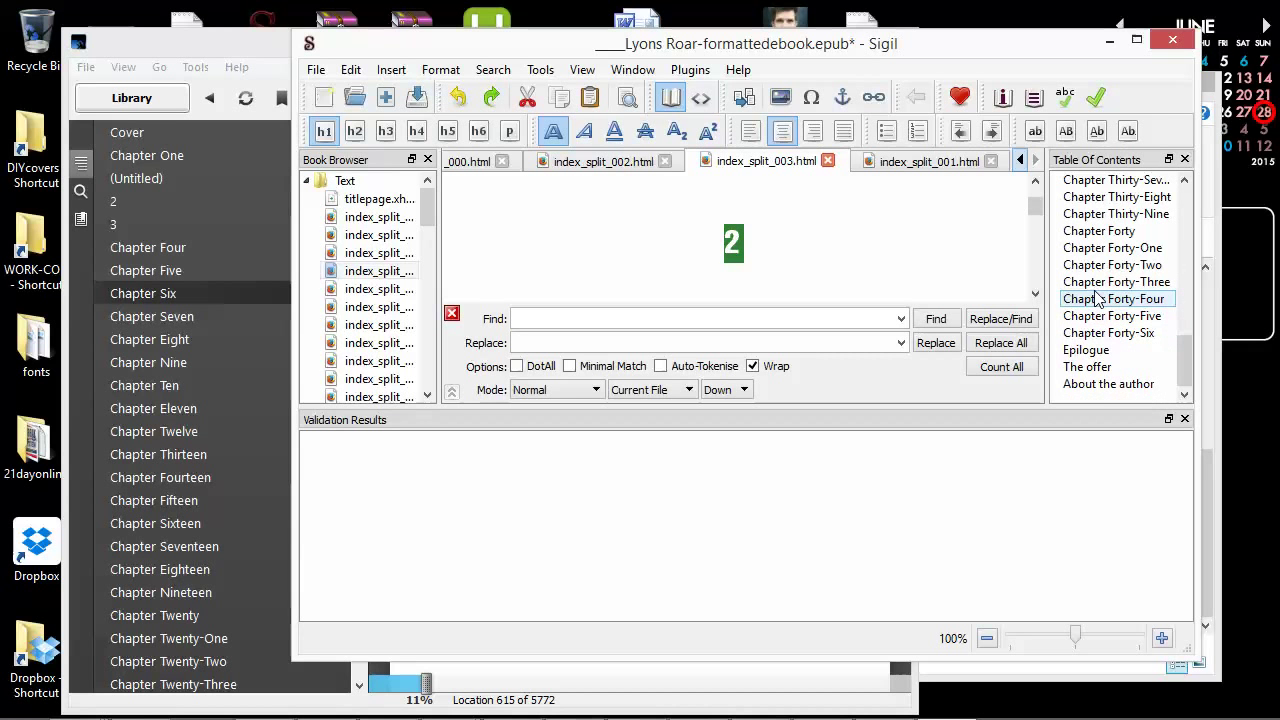
scroll(1097, 298, up, 12)
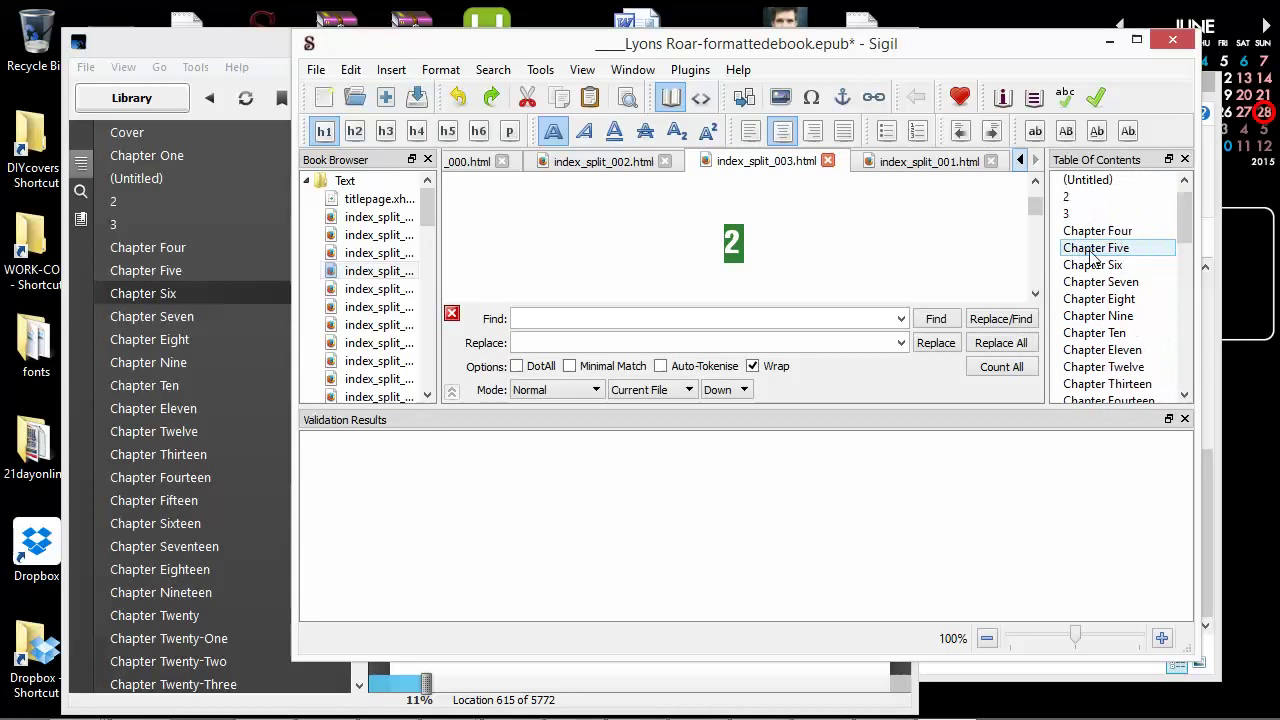
scroll(1105, 252, up, 1)
scroll(1110, 252, down, 12)
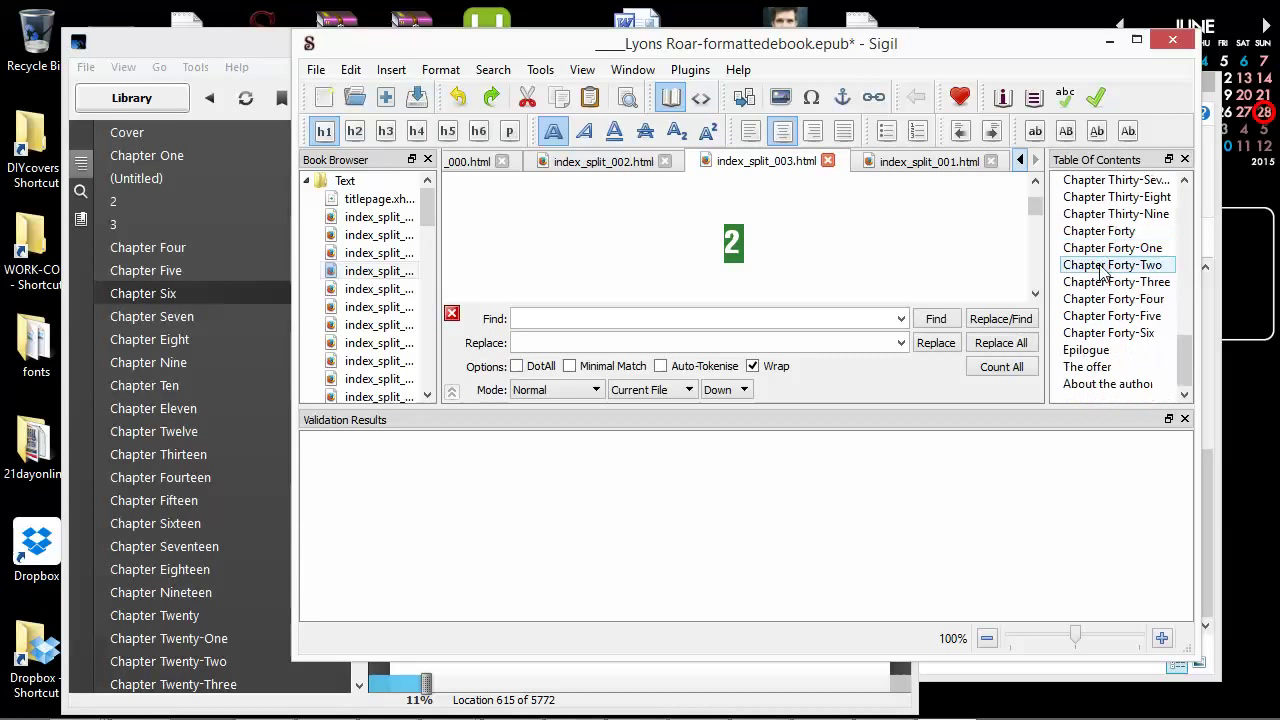
click(400, 253)
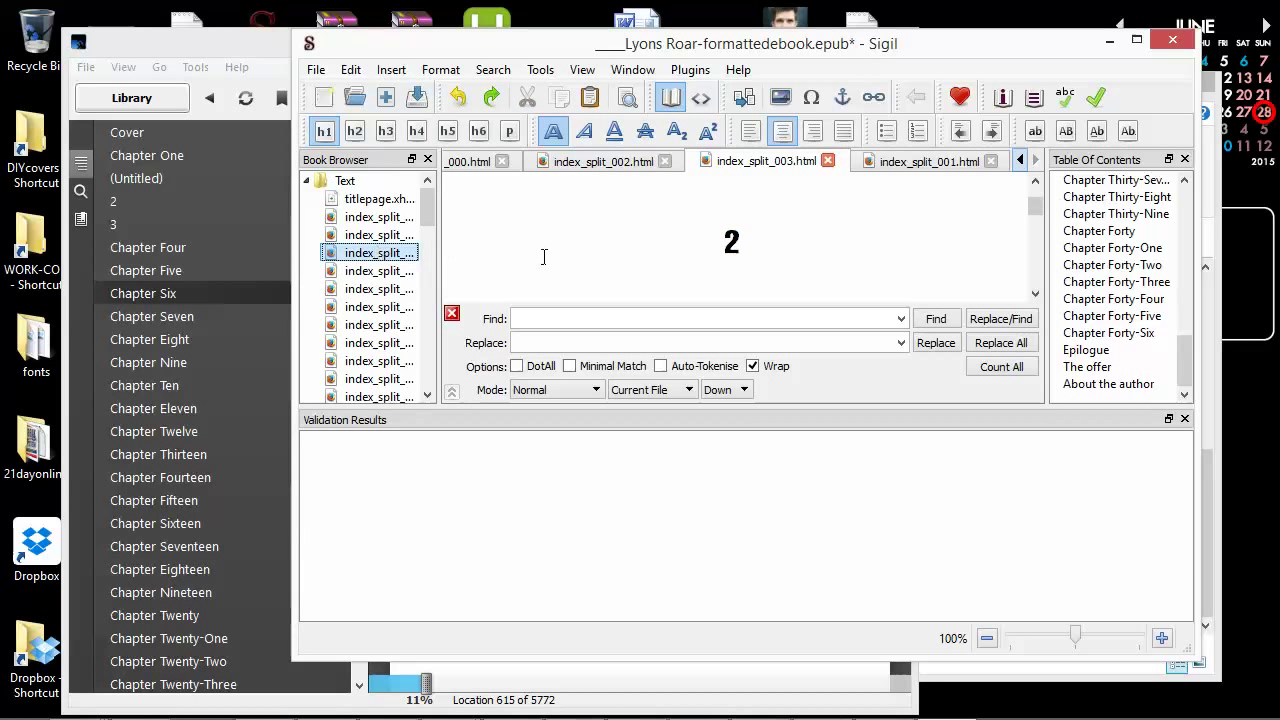
scroll(545, 255, down, 3)
scroll(566, 245, down, 5)
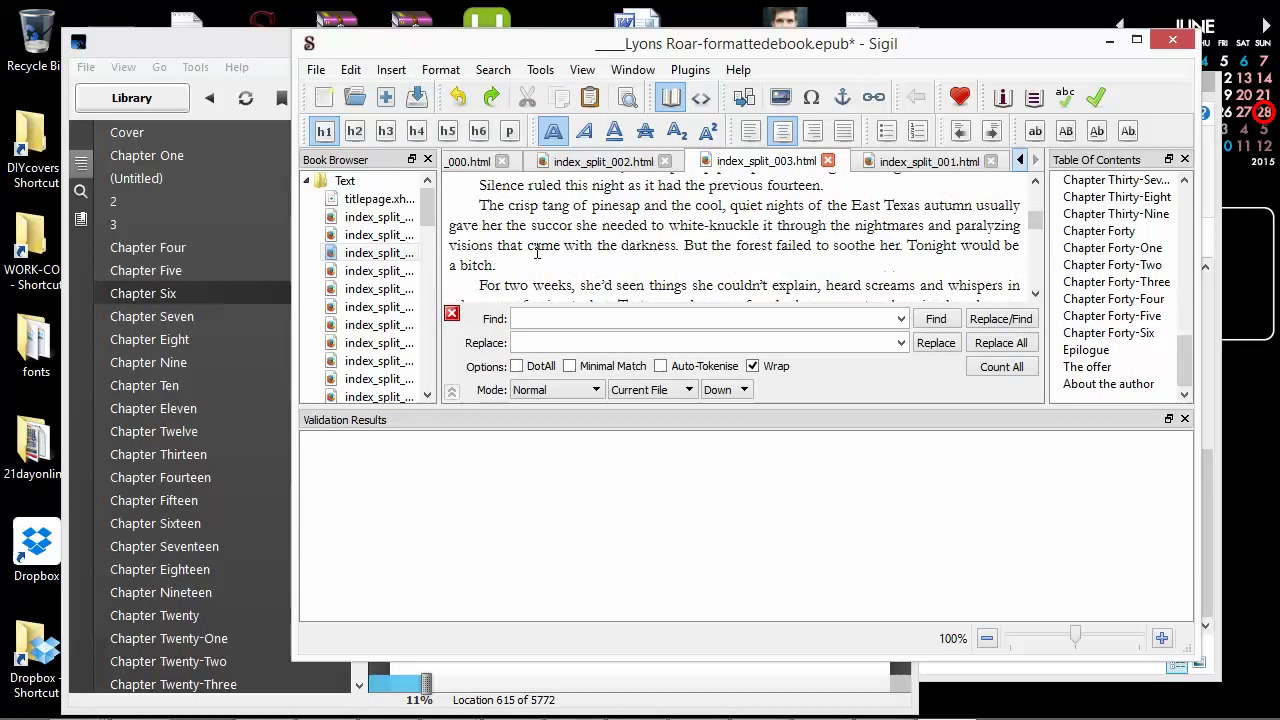
scroll(537, 252, down, 6)
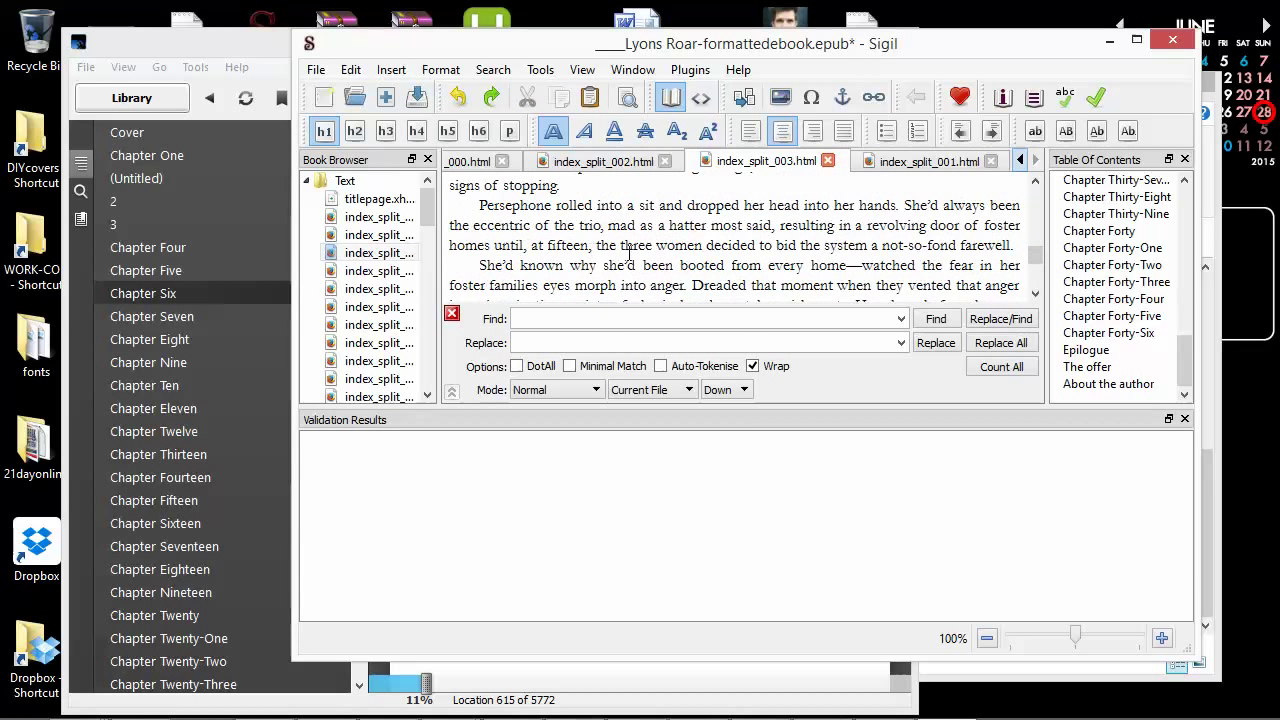
click(629, 250)
scroll(643, 265, down, 6)
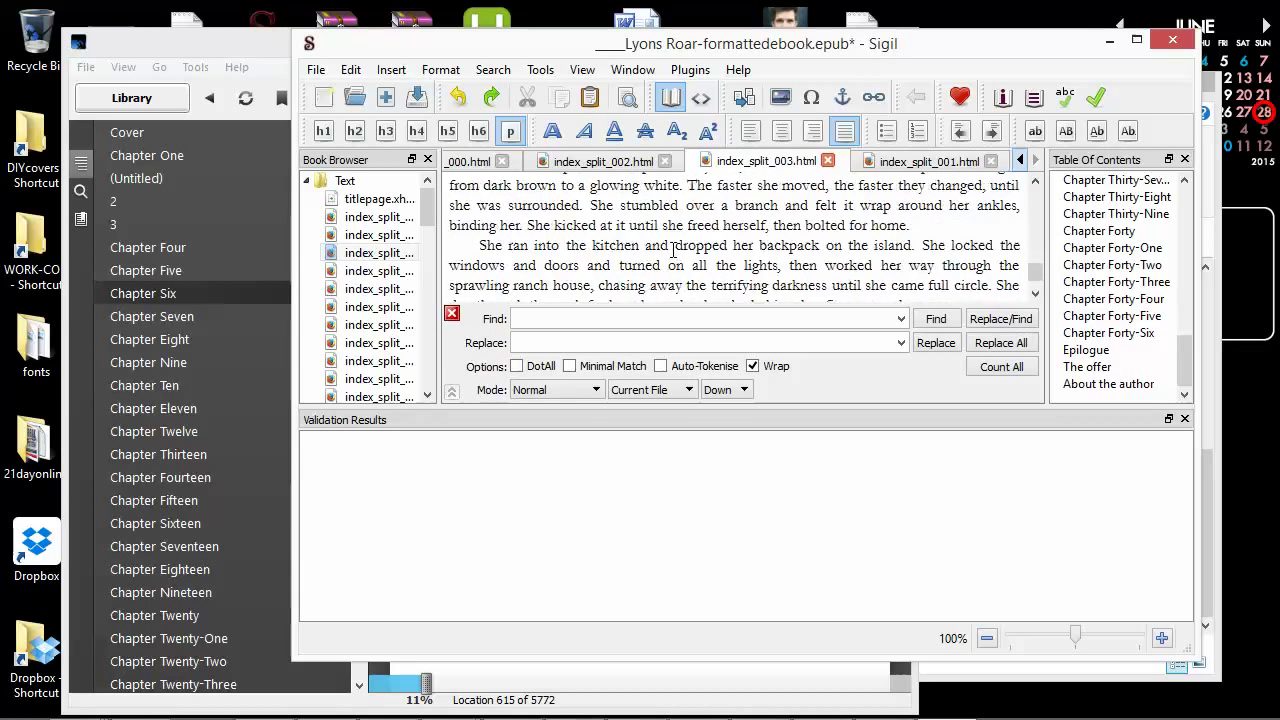
scroll(697, 250, up, 3)
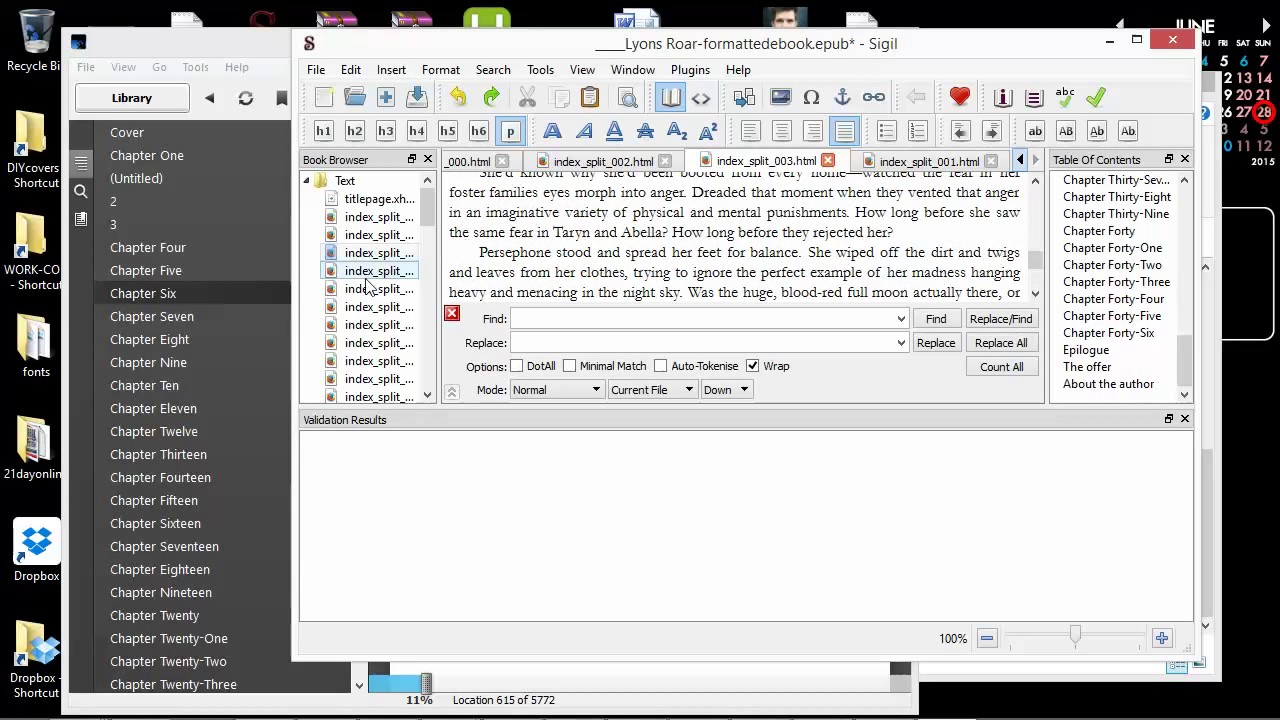
Step: Open index_split_006.html, the chapter where Sagittarius bangs on Leona's door
click(377, 274)
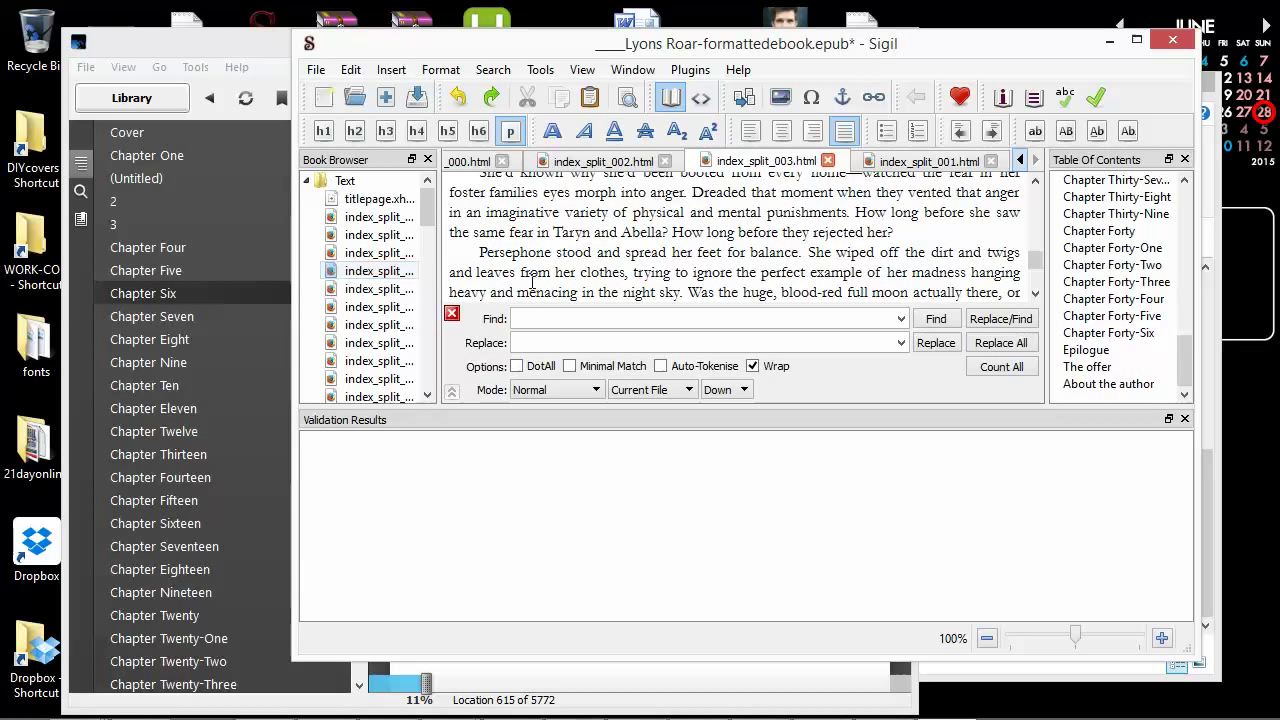
click(378, 325)
scroll(577, 256, down, 10)
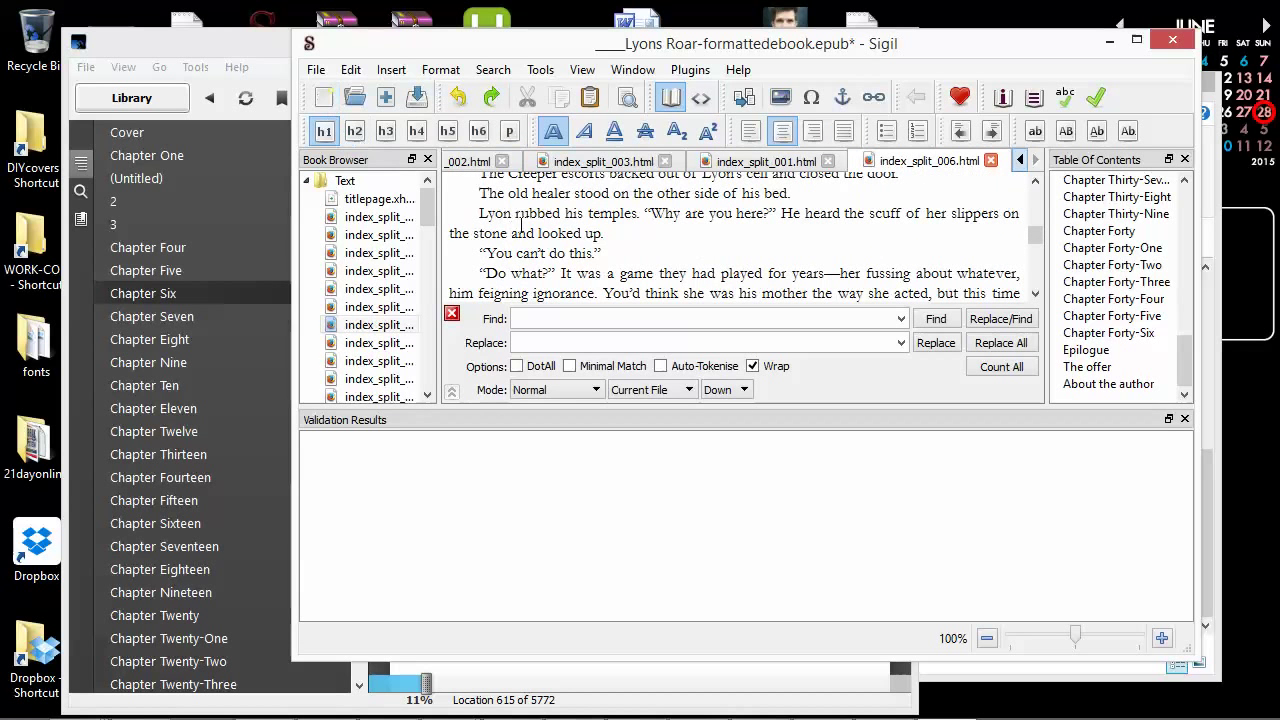
click(315, 69)
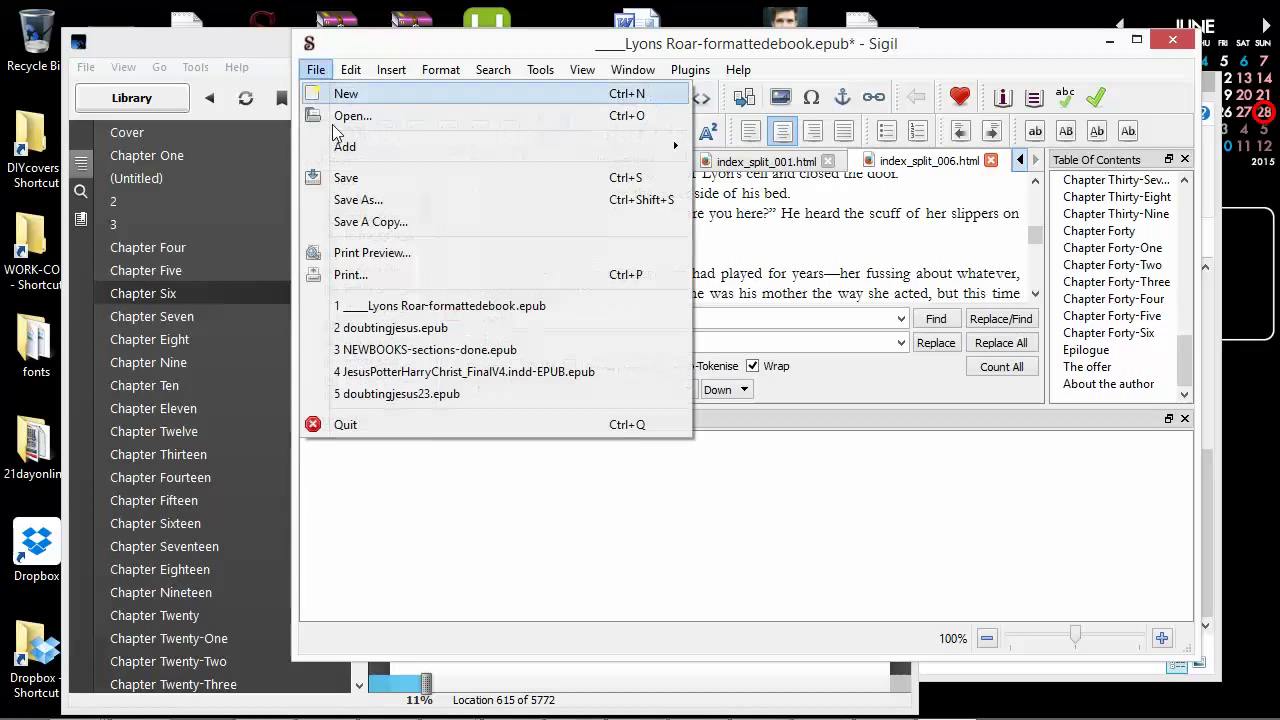
Step: Save a copy with '2' appended to the name, as Lyons Roar-formattedebook2.epub
click(386, 201)
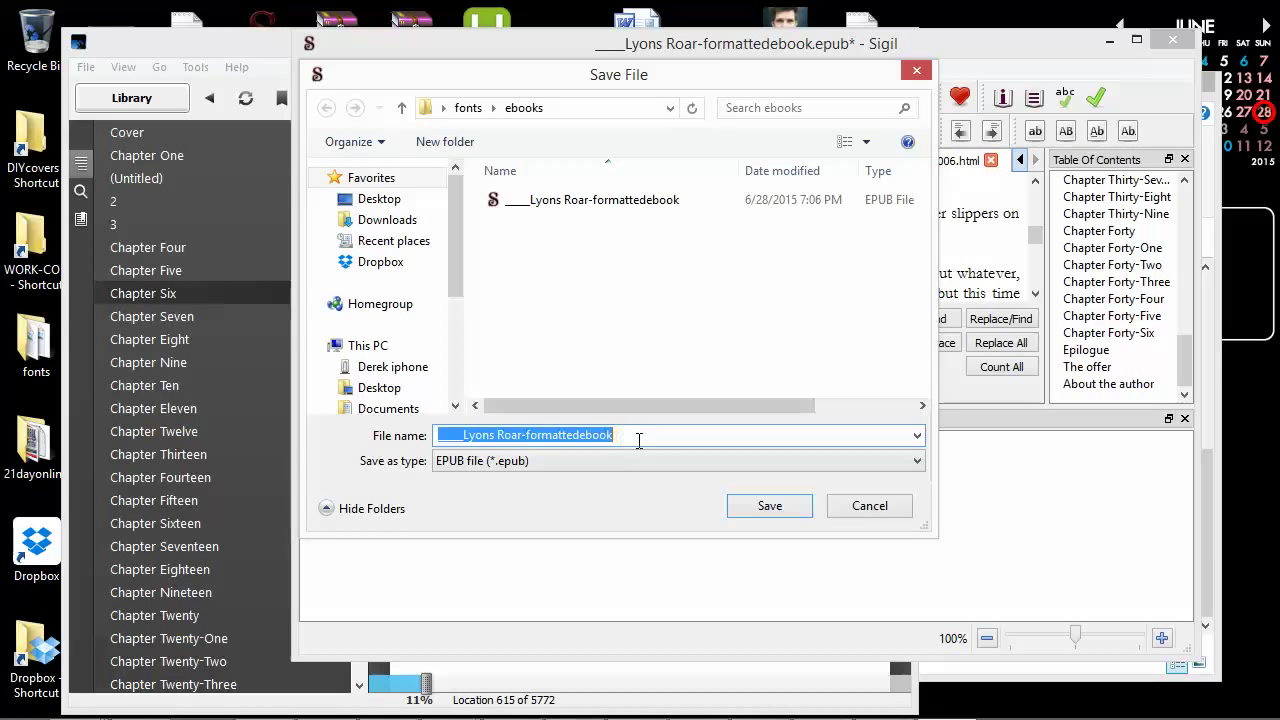
click(640, 440)
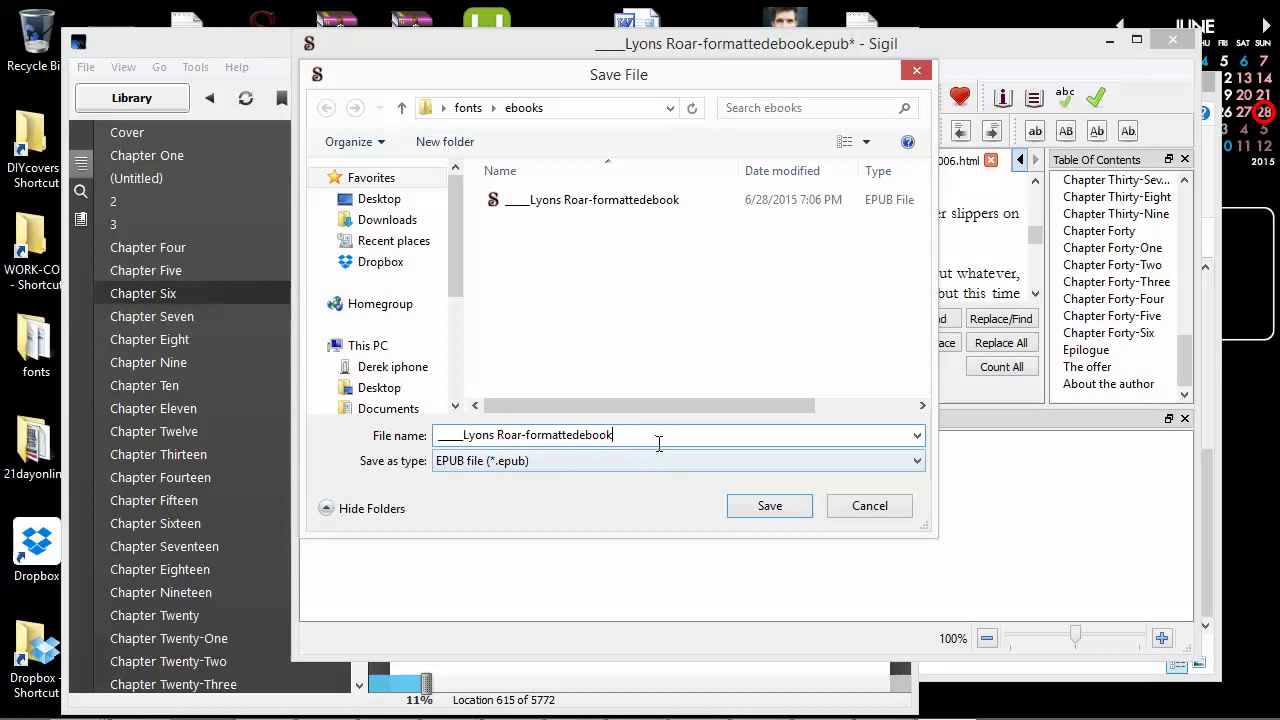
text(2)
click(767, 507)
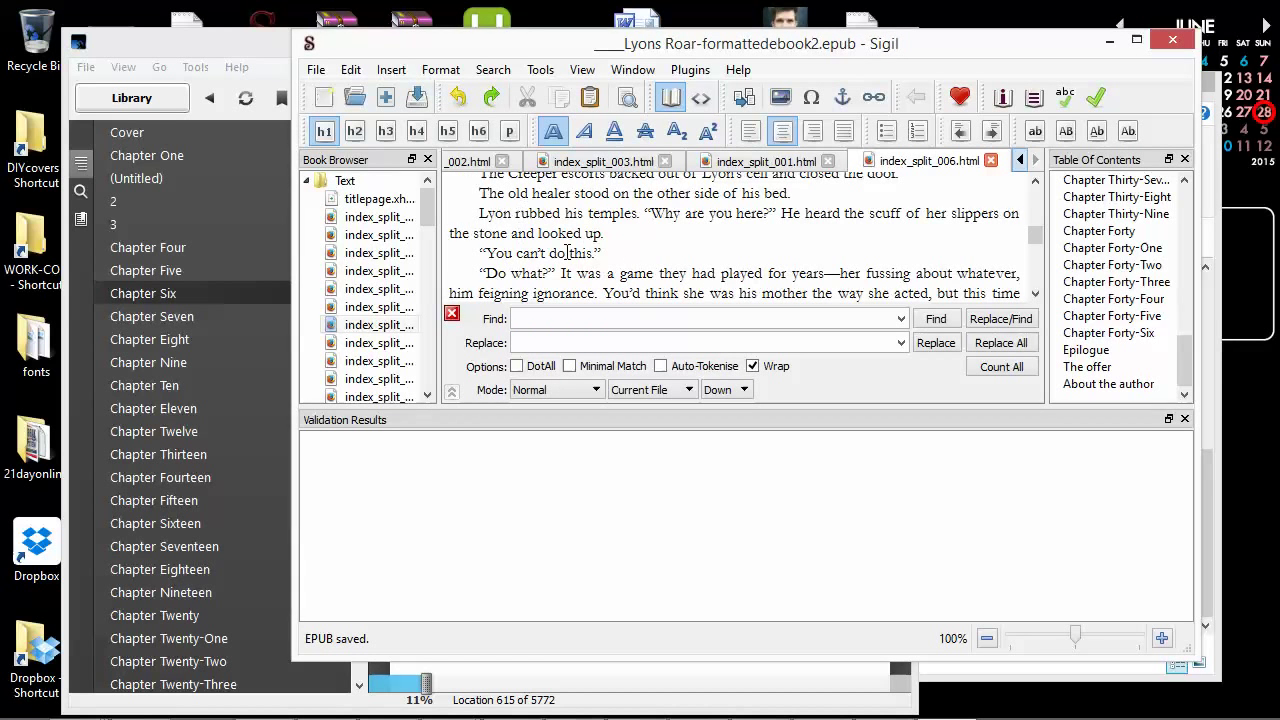
scroll(567, 252, down, 10)
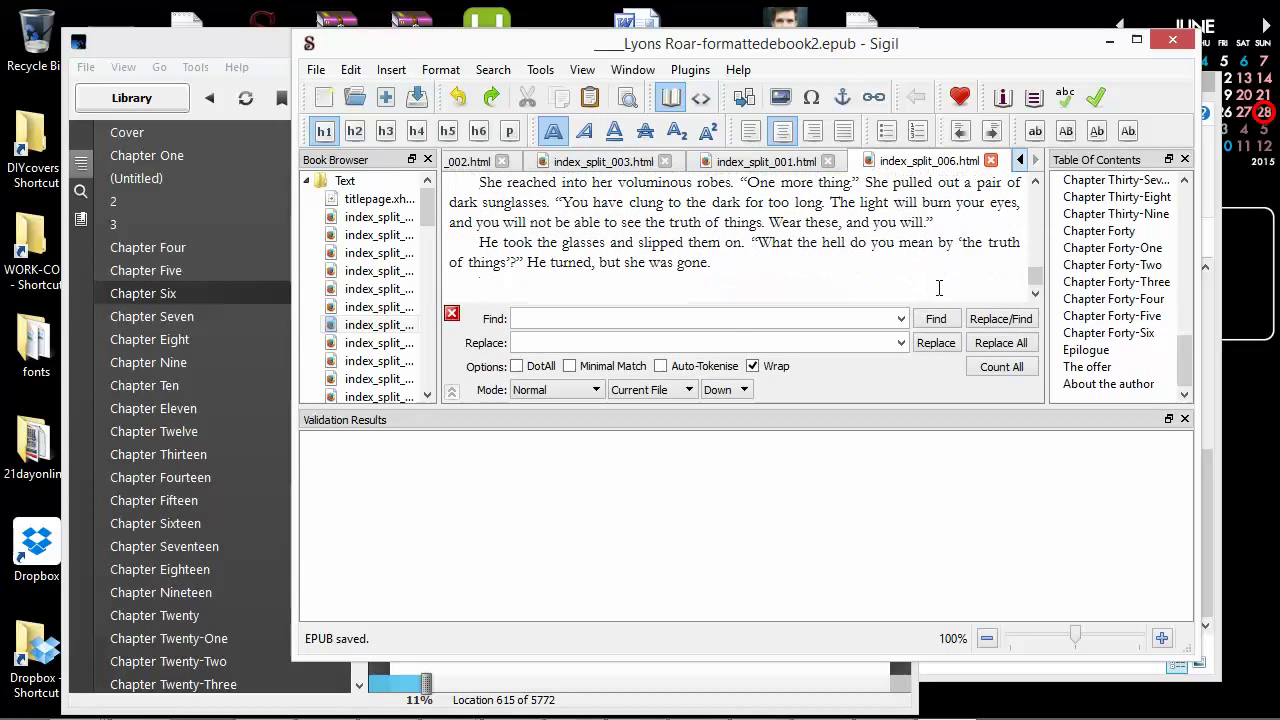
click(577, 72)
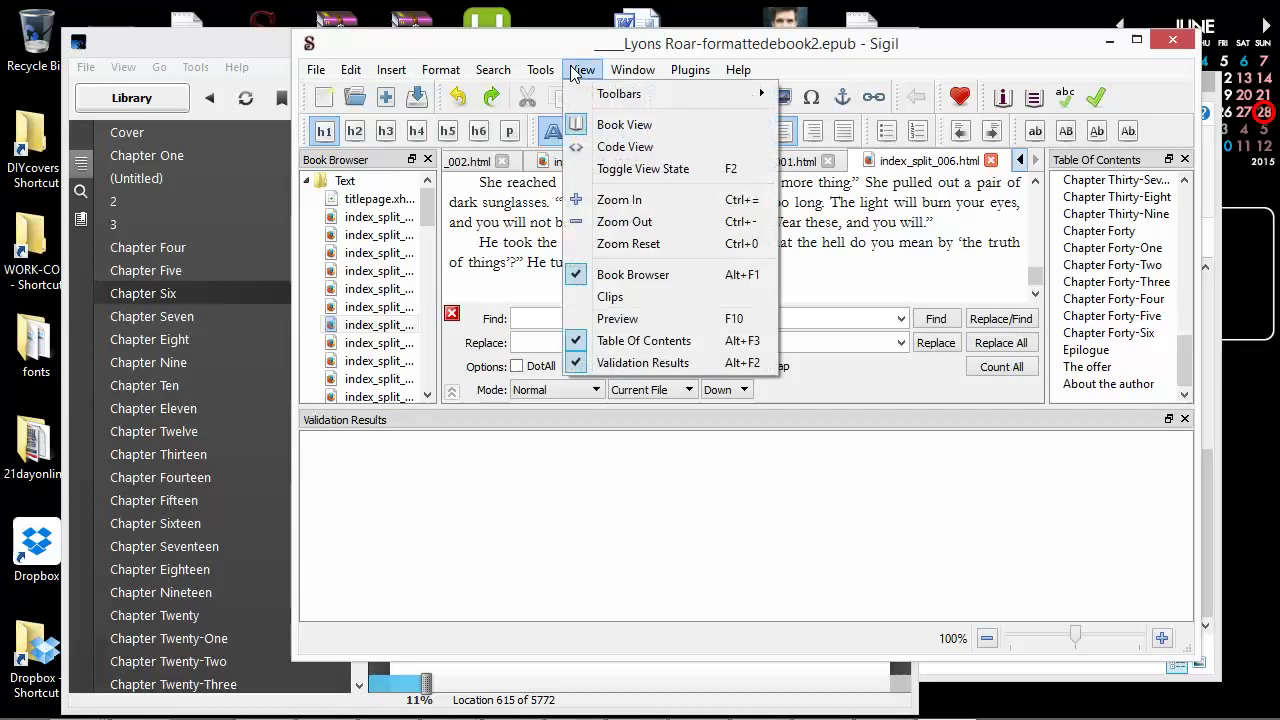
click(575, 72)
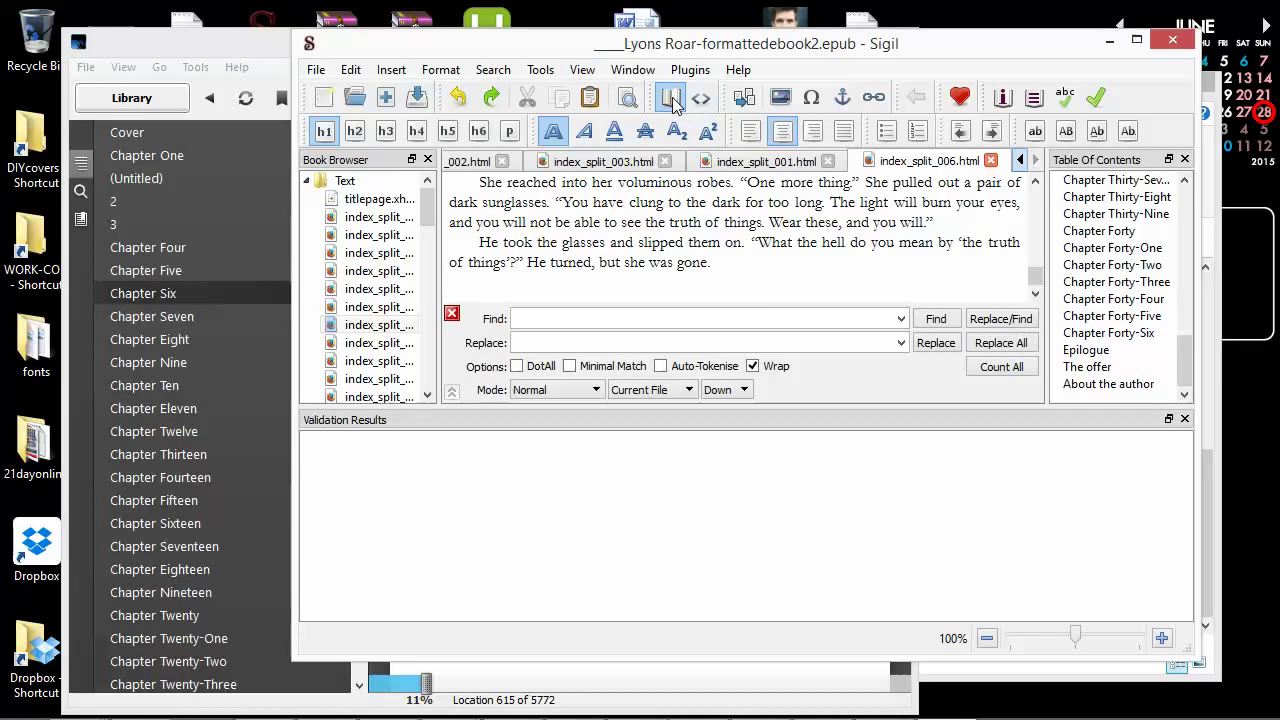
scroll(610, 232, up, 3)
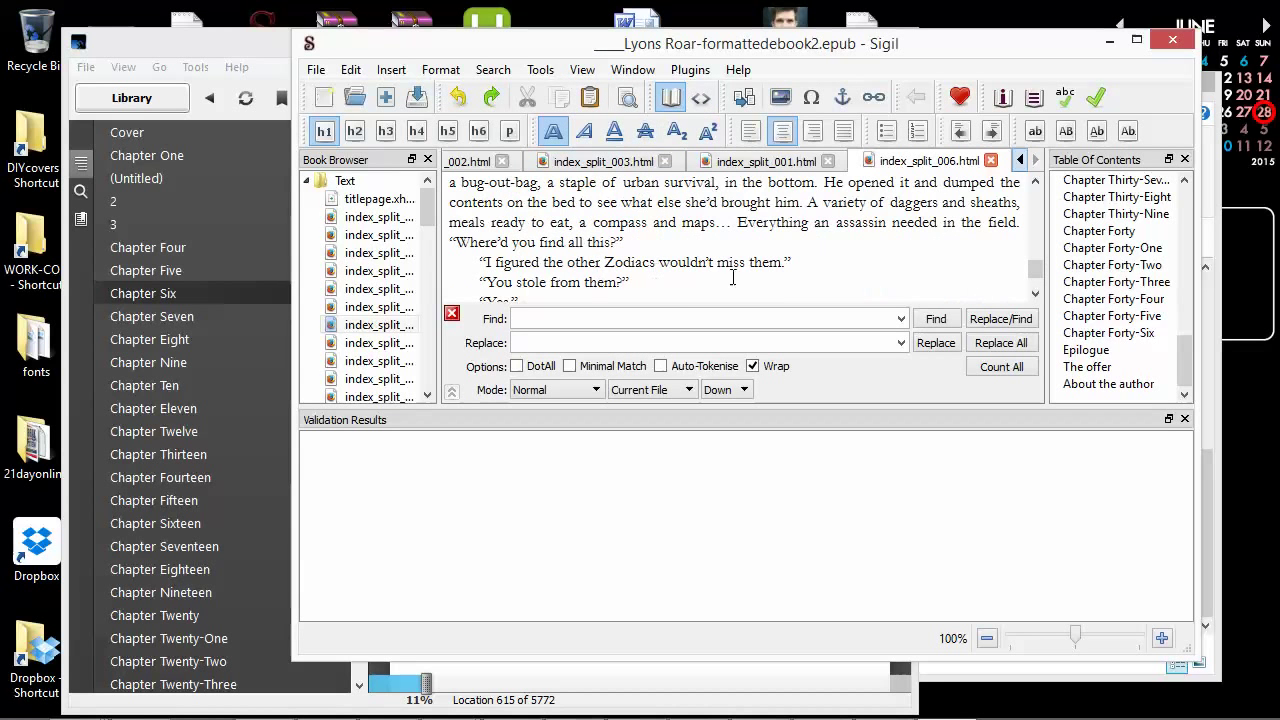
scroll(732, 278, up, 4)
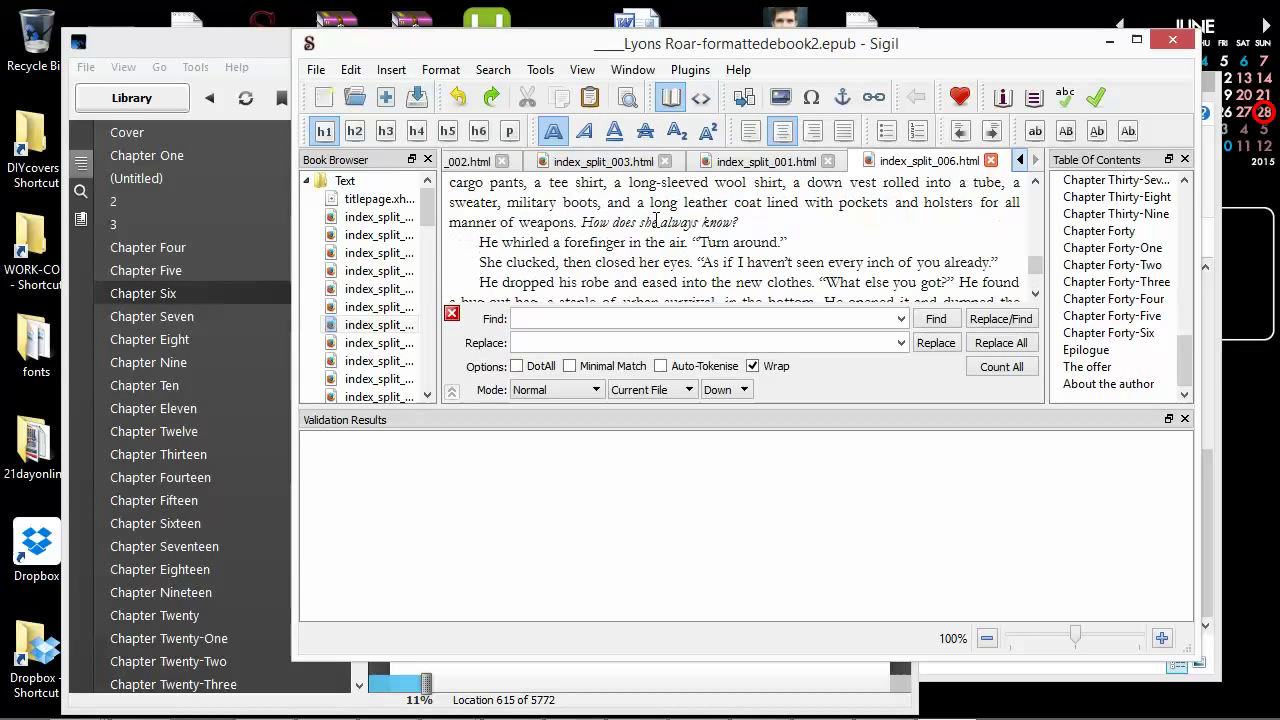
click(702, 98)
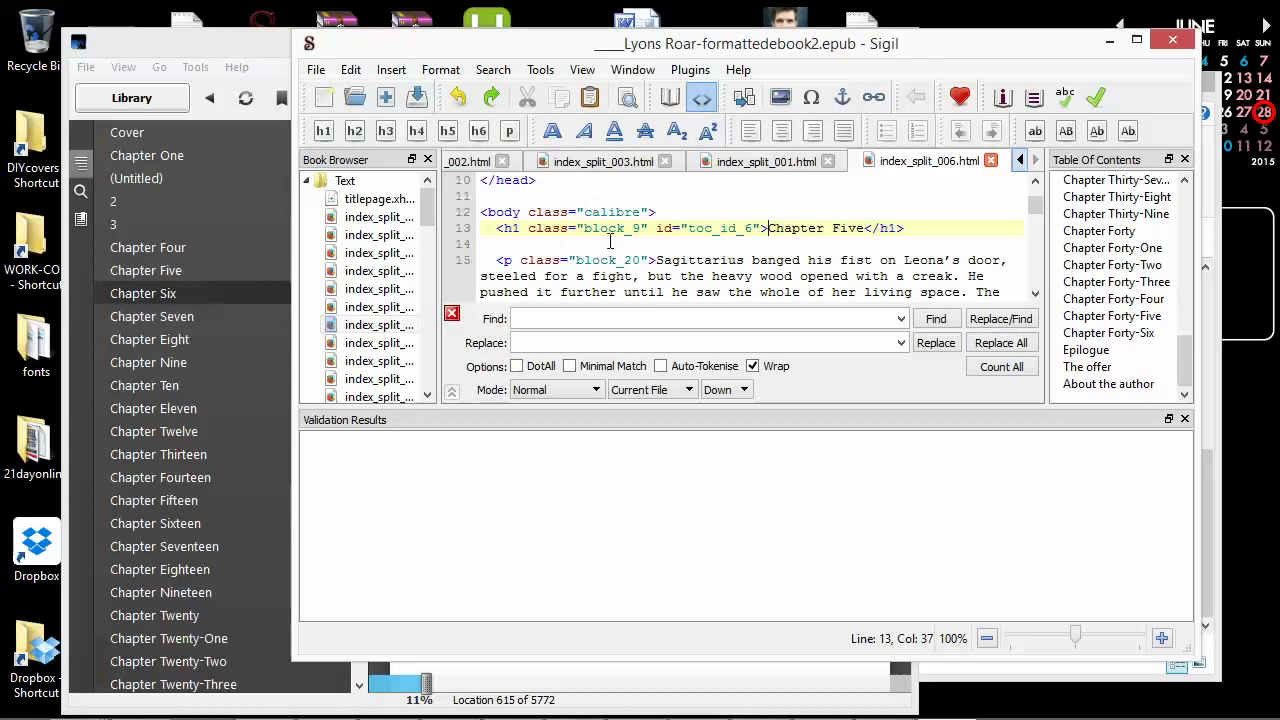
scroll(629, 228, down, 5)
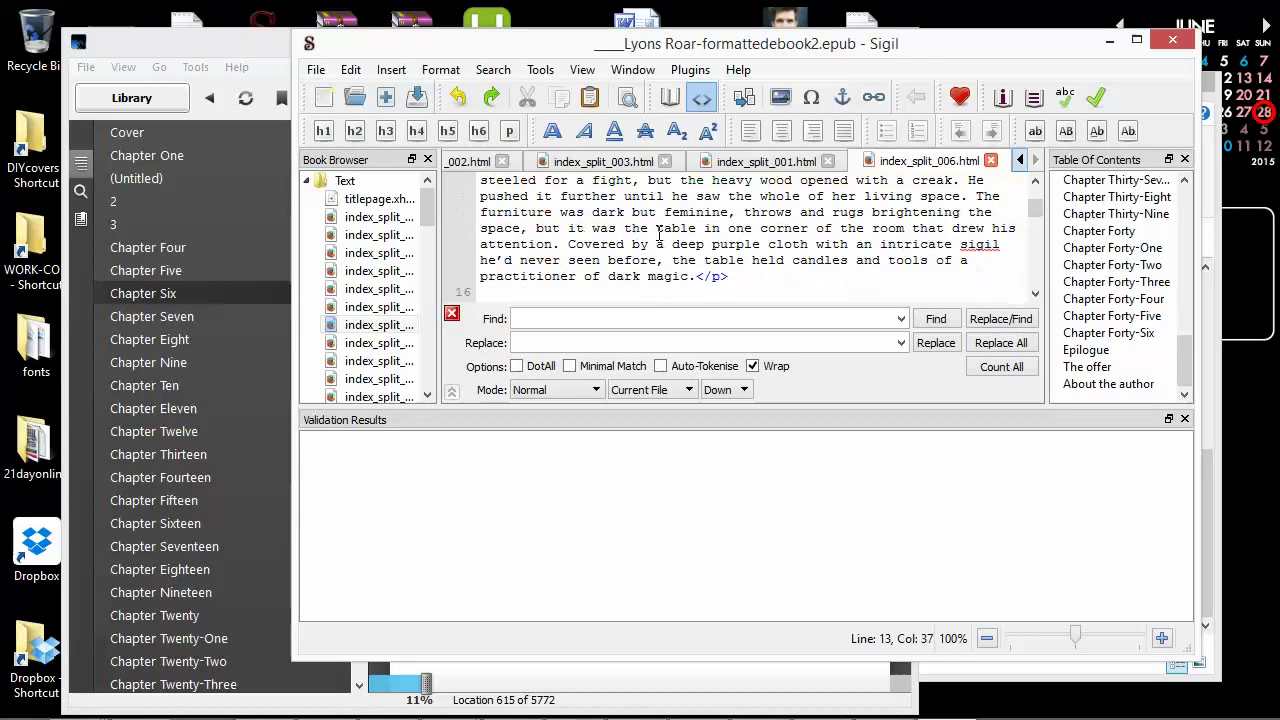
scroll(681, 256, down, 2)
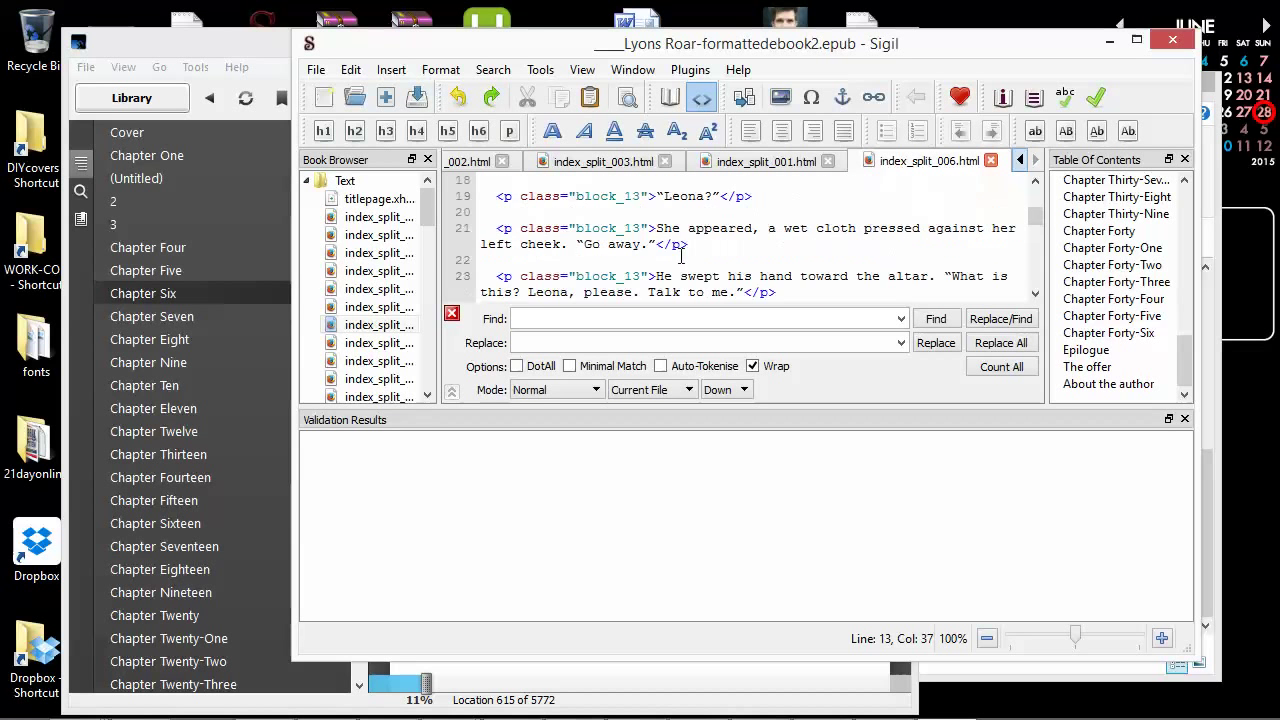
scroll(688, 251, down, 8)
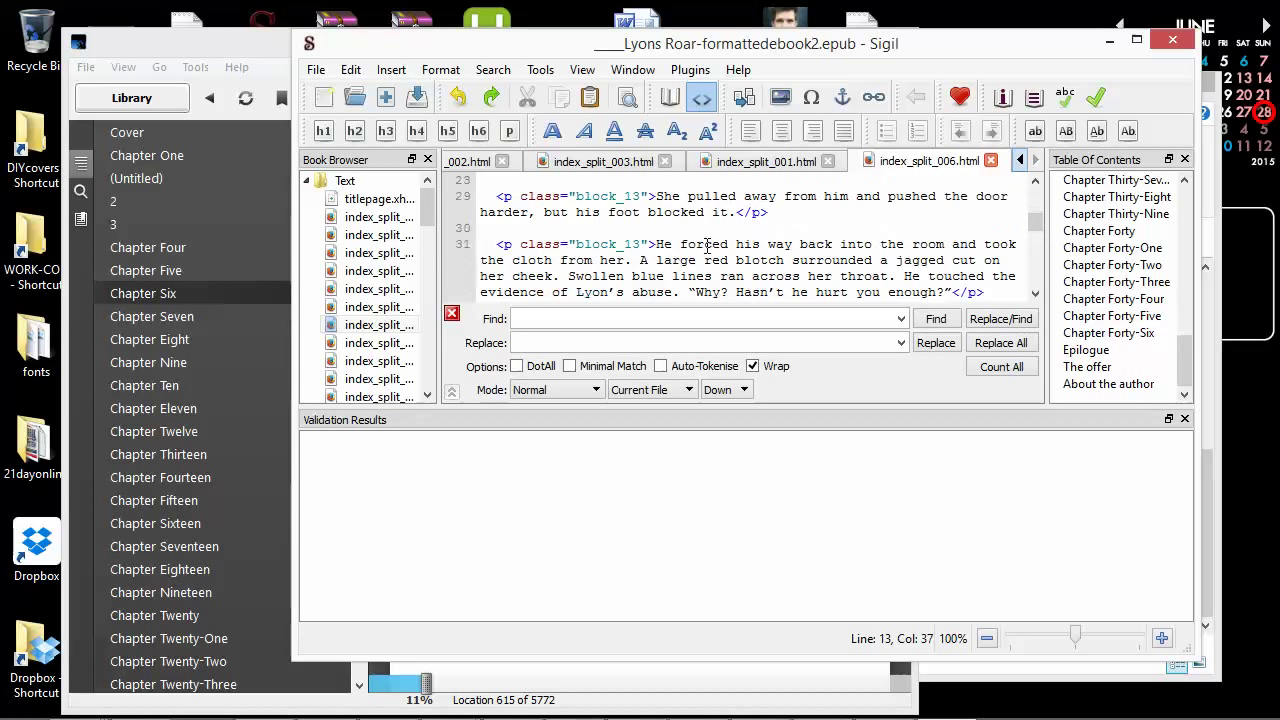
click(670, 97)
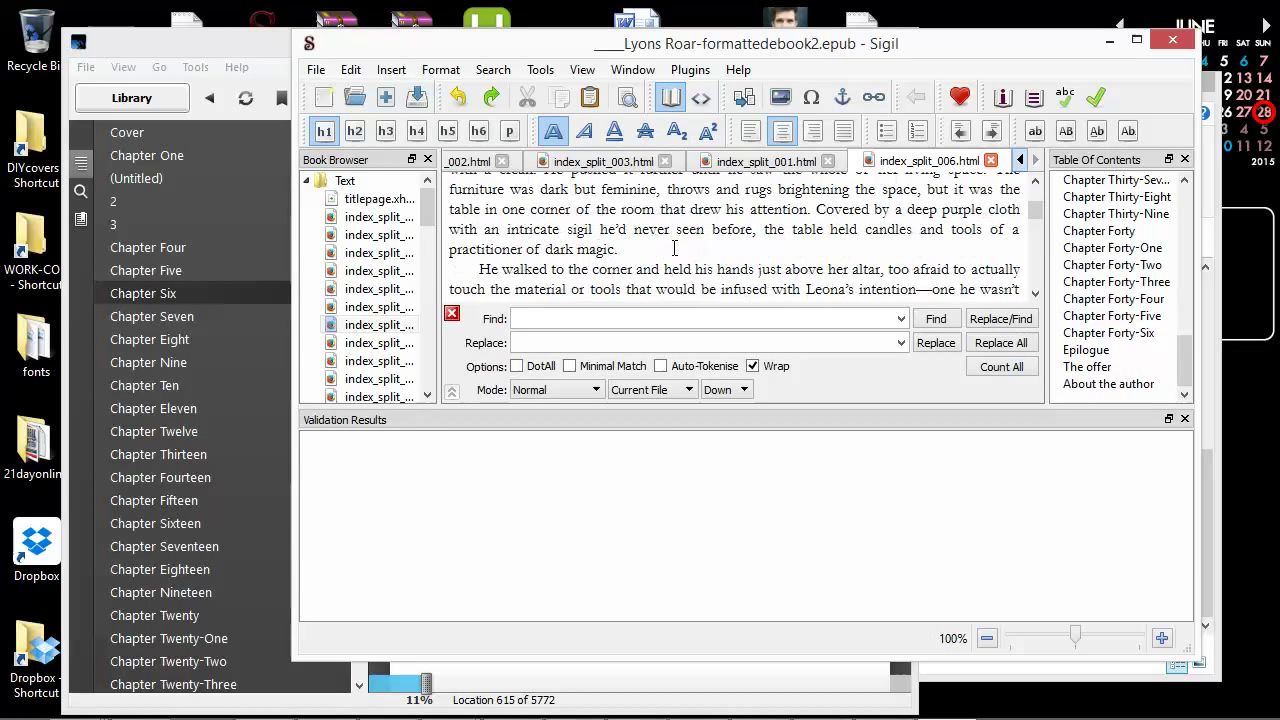
scroll(672, 246, down, 1)
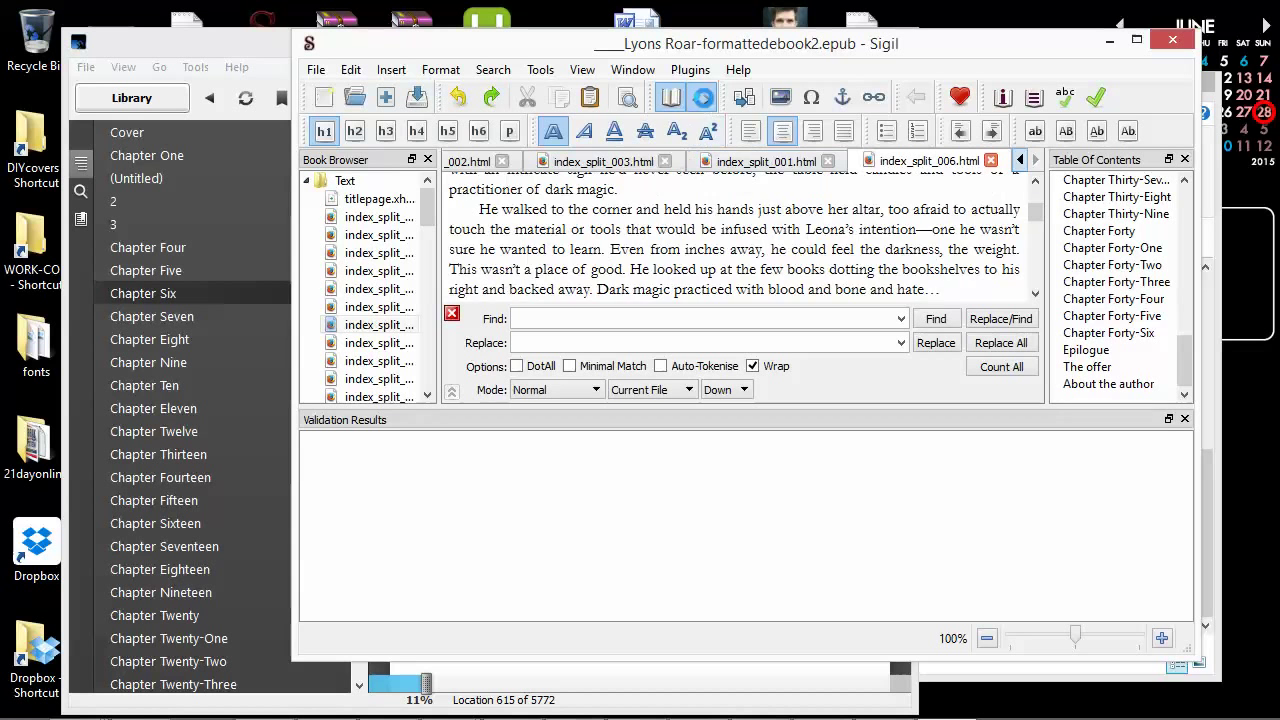
click(702, 97)
scroll(678, 240, down, 10)
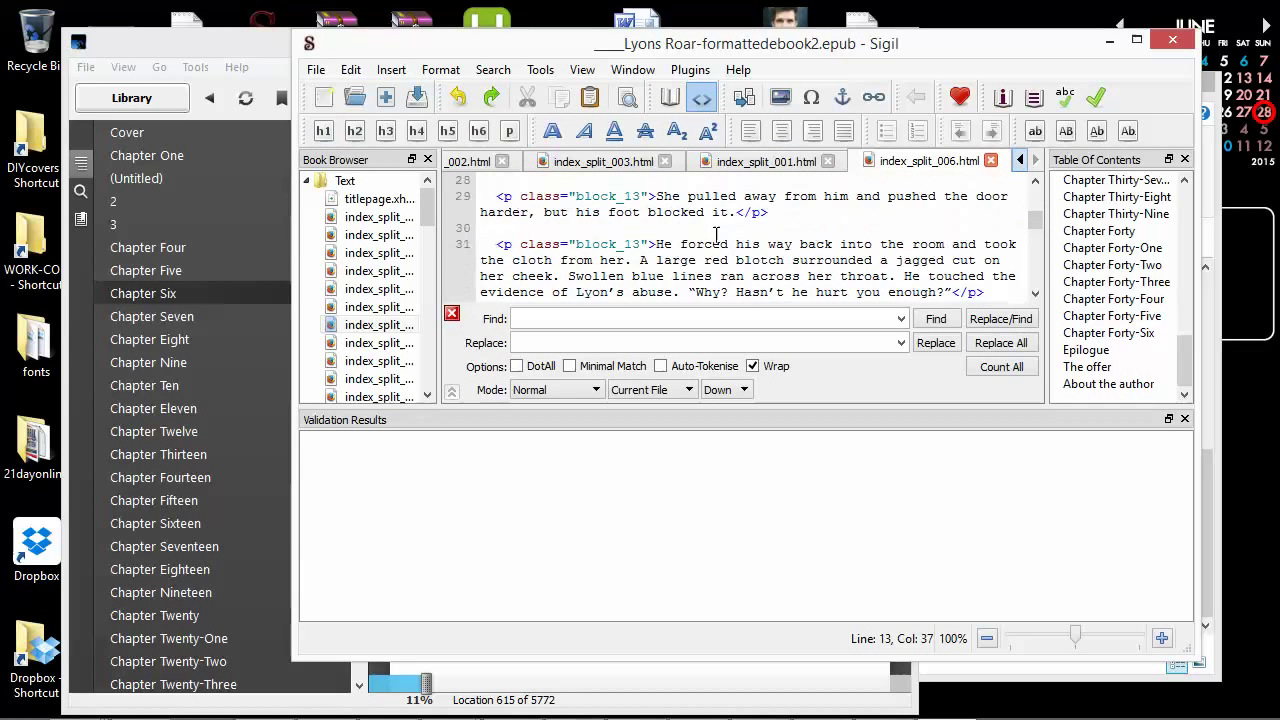
click(670, 98)
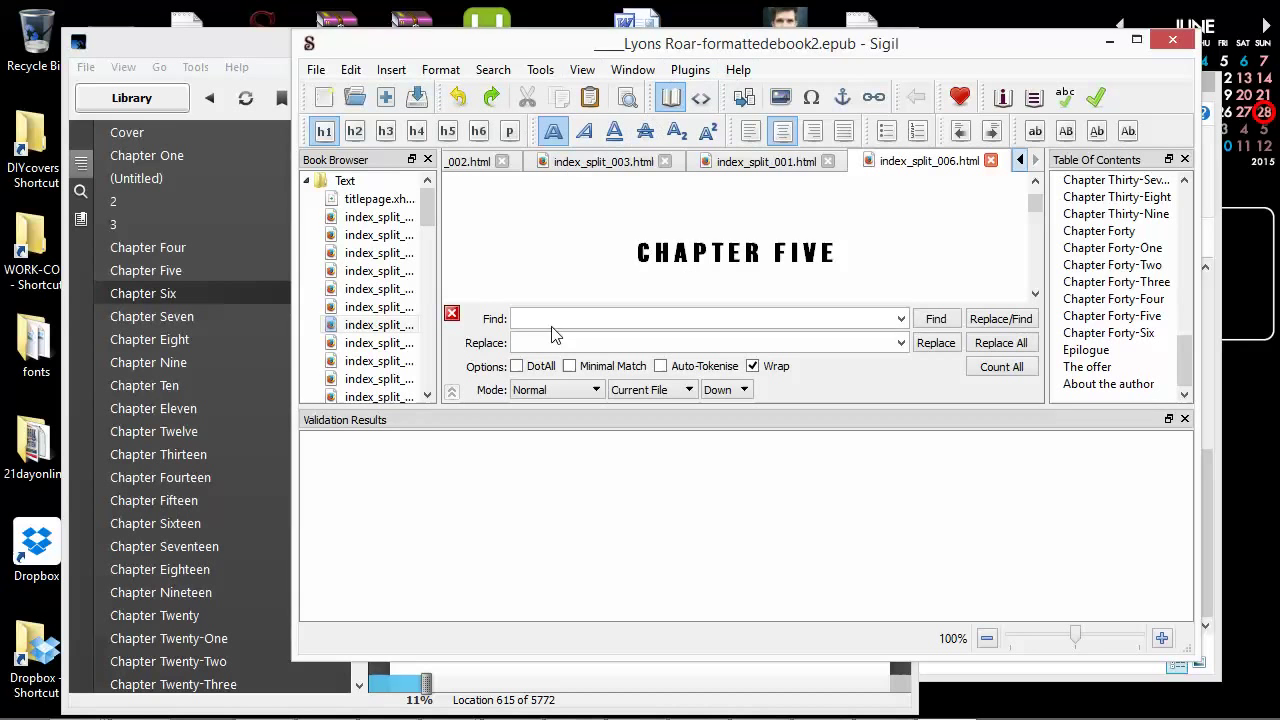
Step: Run Validate EPUB and check that the Validation Results show No problems found!
click(1102, 100)
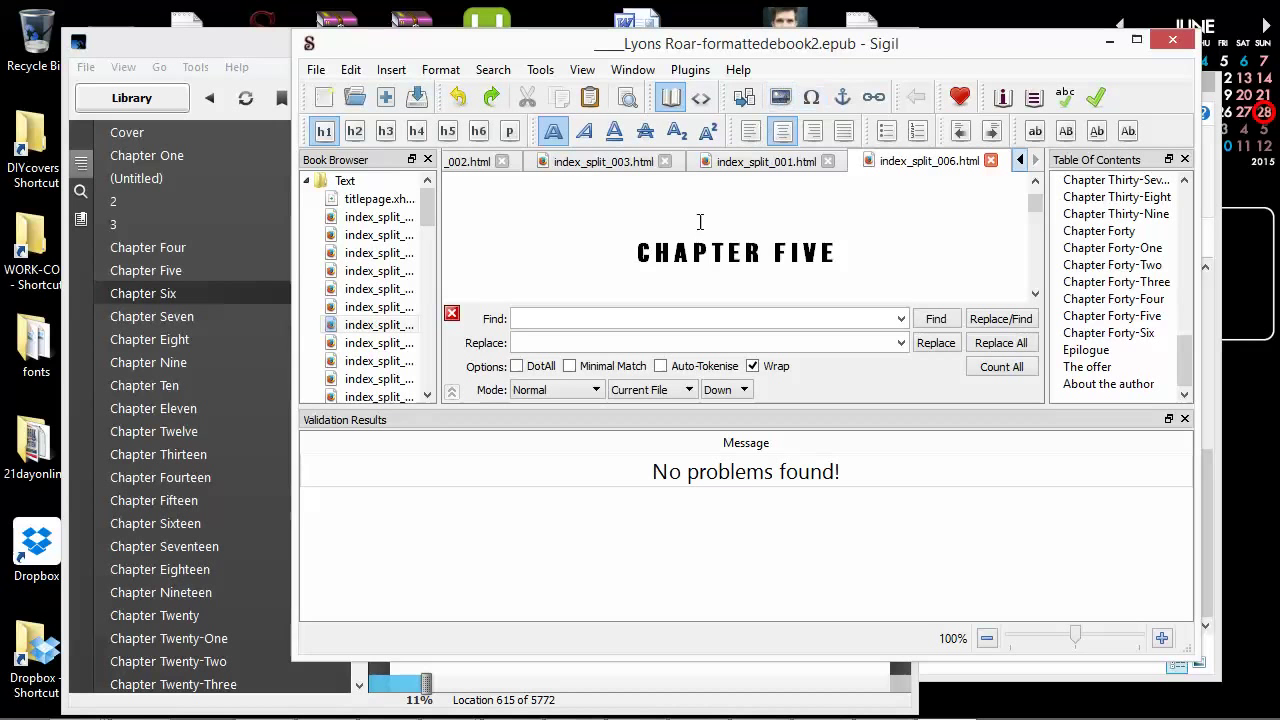
scroll(549, 229, down, 3)
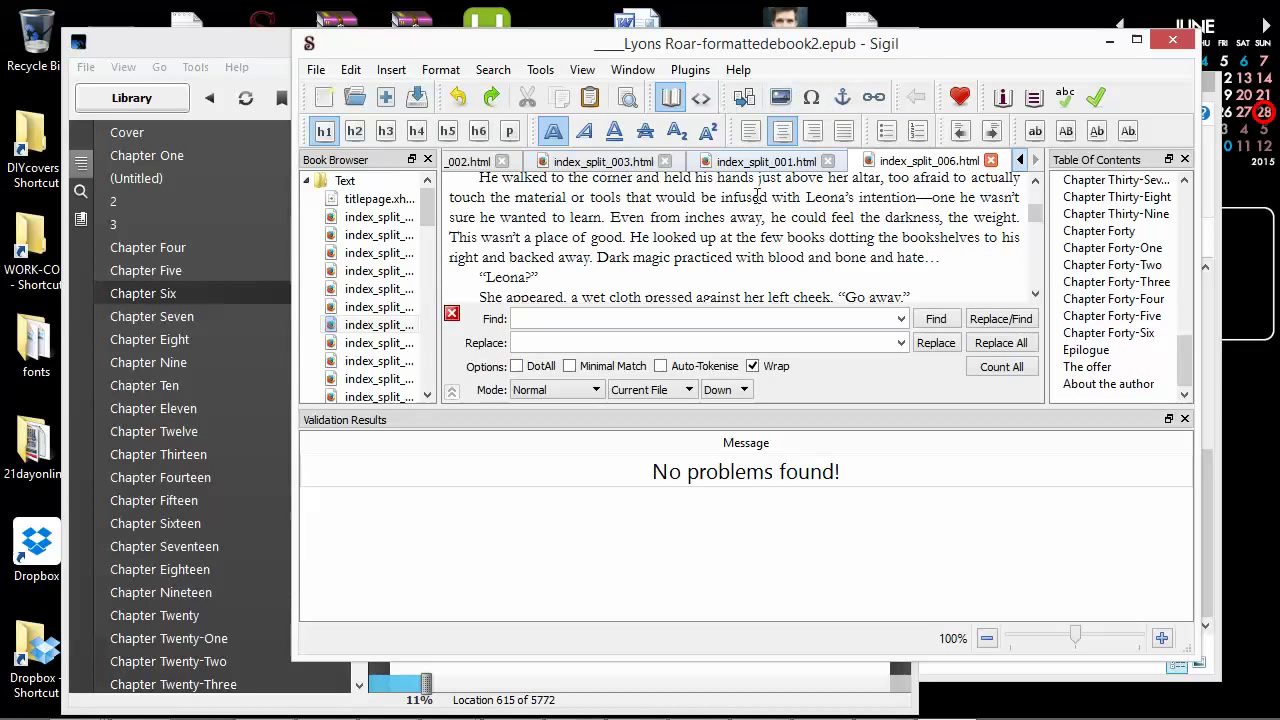
scroll(757, 195, up, 3)
scroll(710, 218, down, 3)
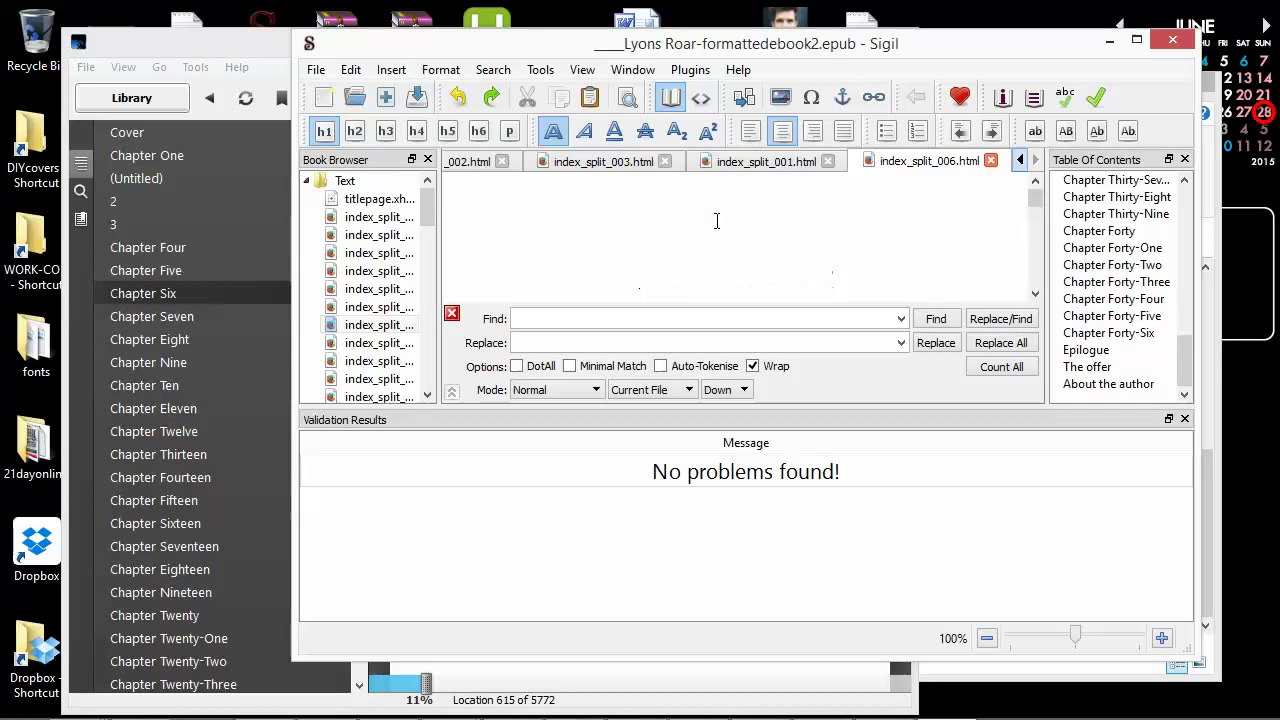
Step: Open index_split_050, the book's final author page, from the Book Browser
click(700, 236)
scroll(680, 240, up, 1)
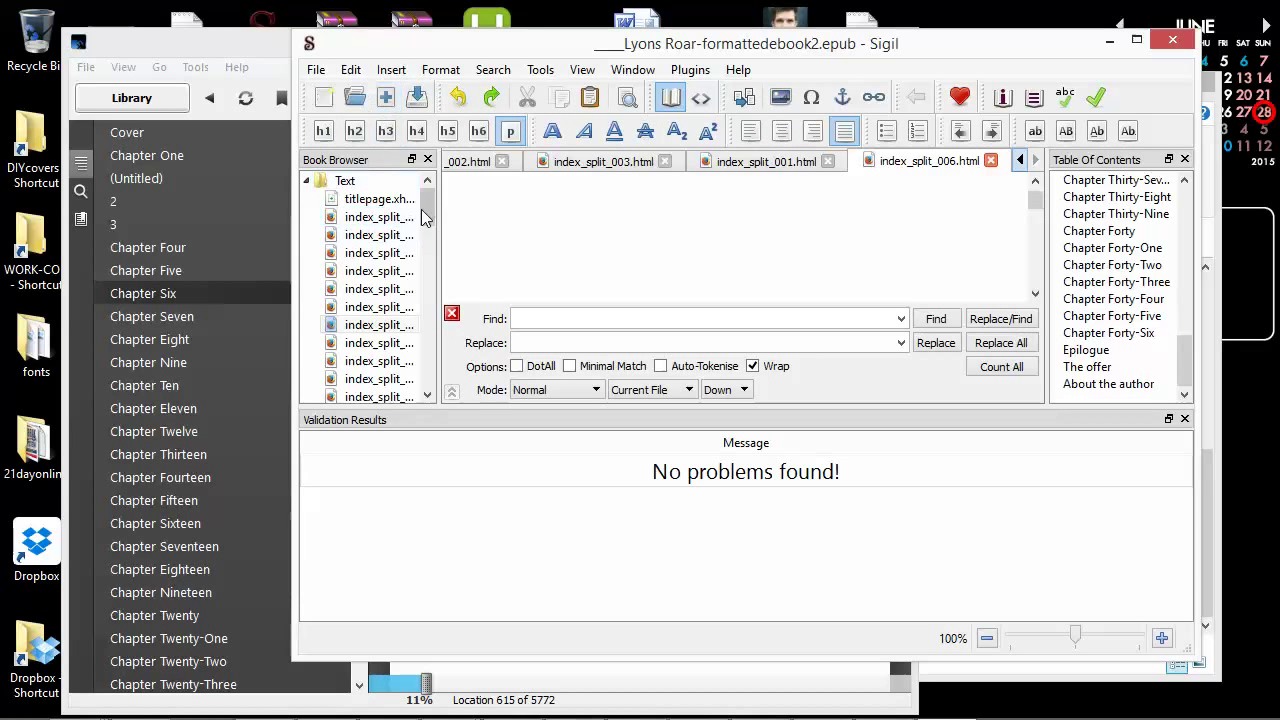
drag(429, 209, 429, 294)
scroll(566, 243, down, 2)
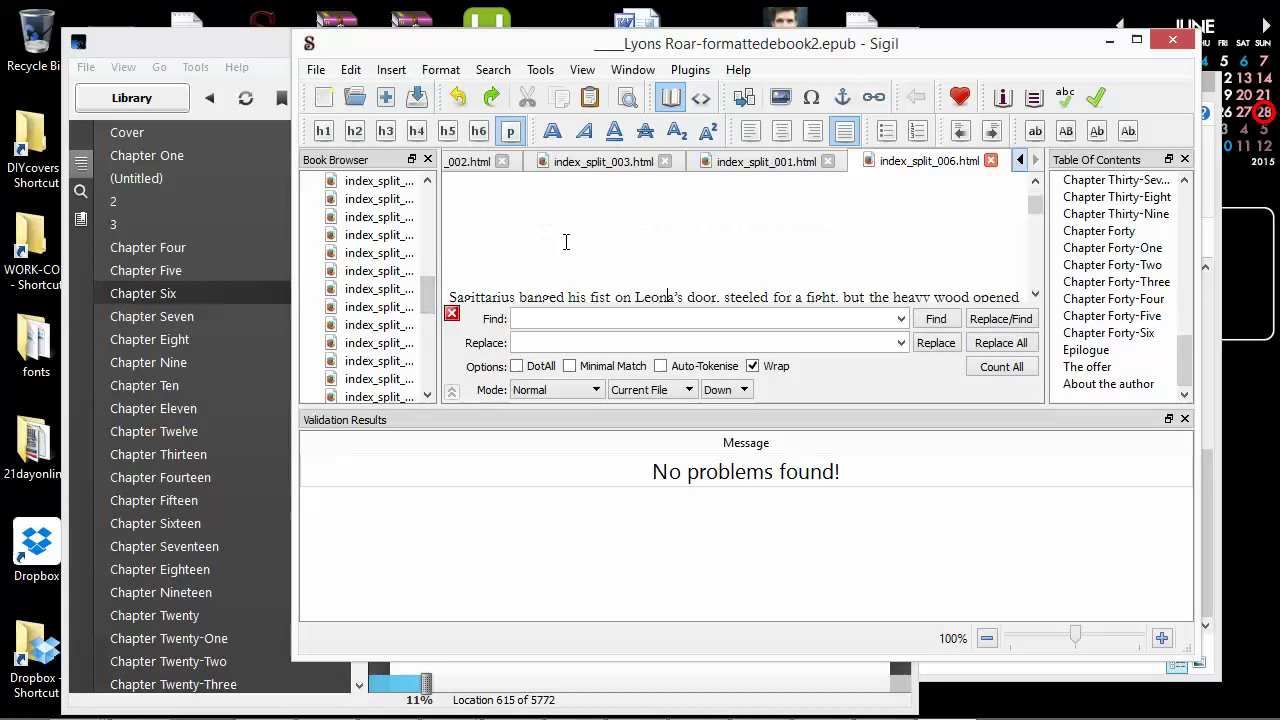
scroll(566, 243, down, 5)
scroll(362, 260, down, 3)
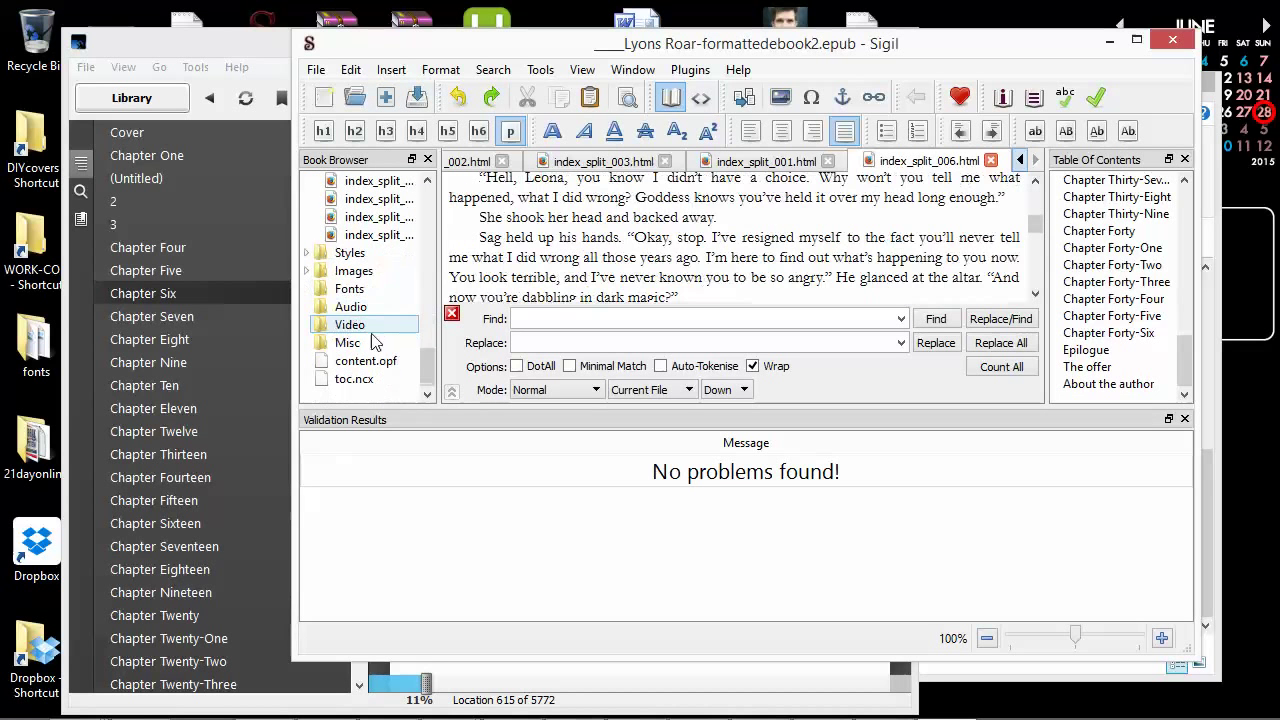
double_click(372, 236)
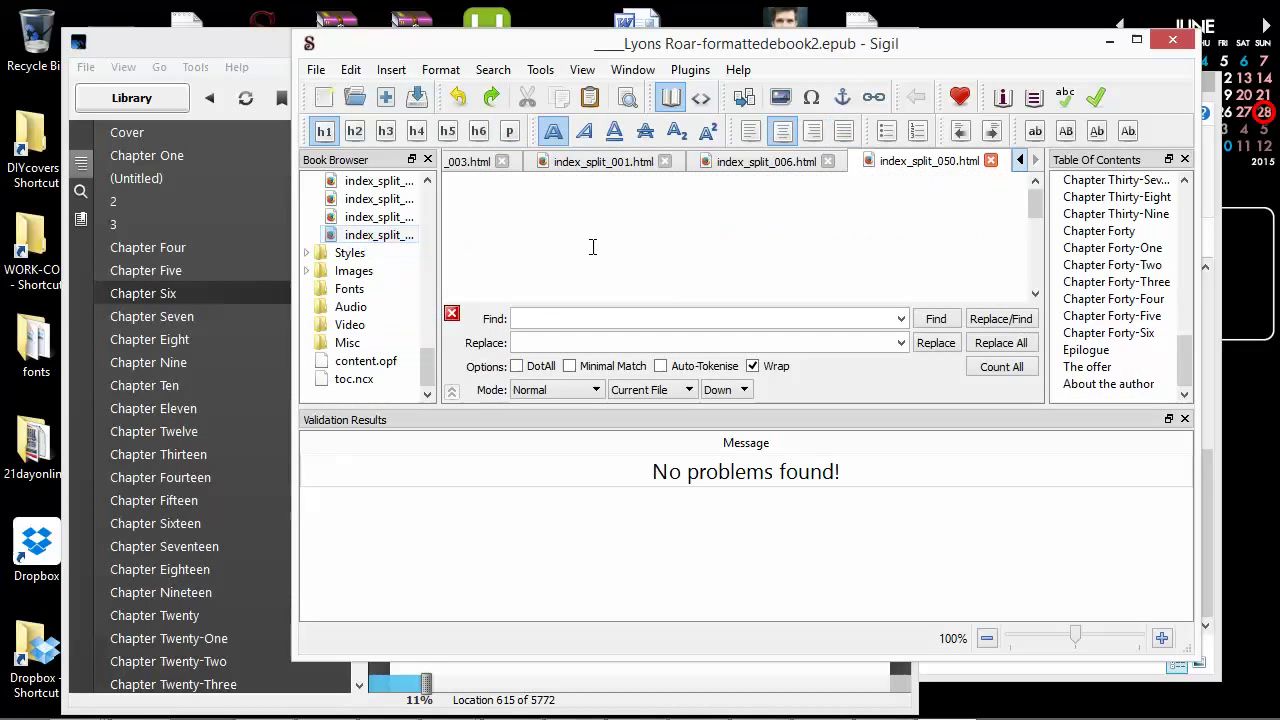
scroll(477, 228, down, 5)
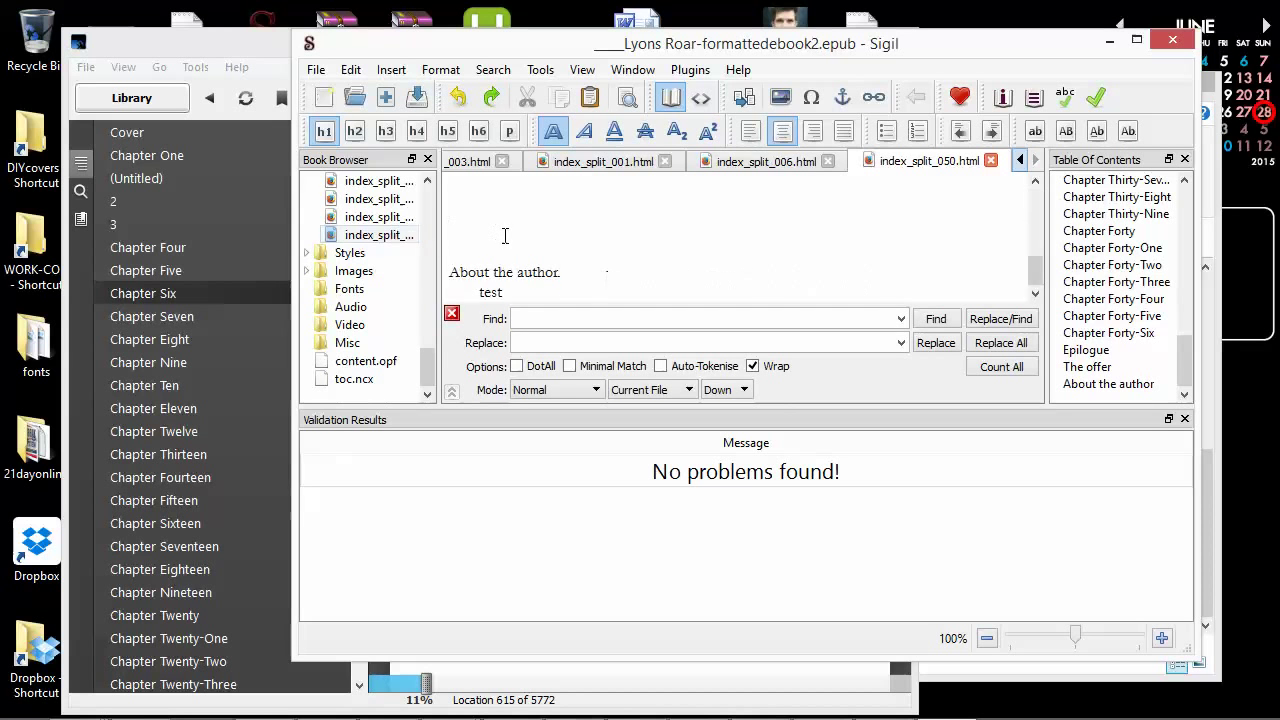
scroll(378, 240, up, 2)
double_click(372, 289)
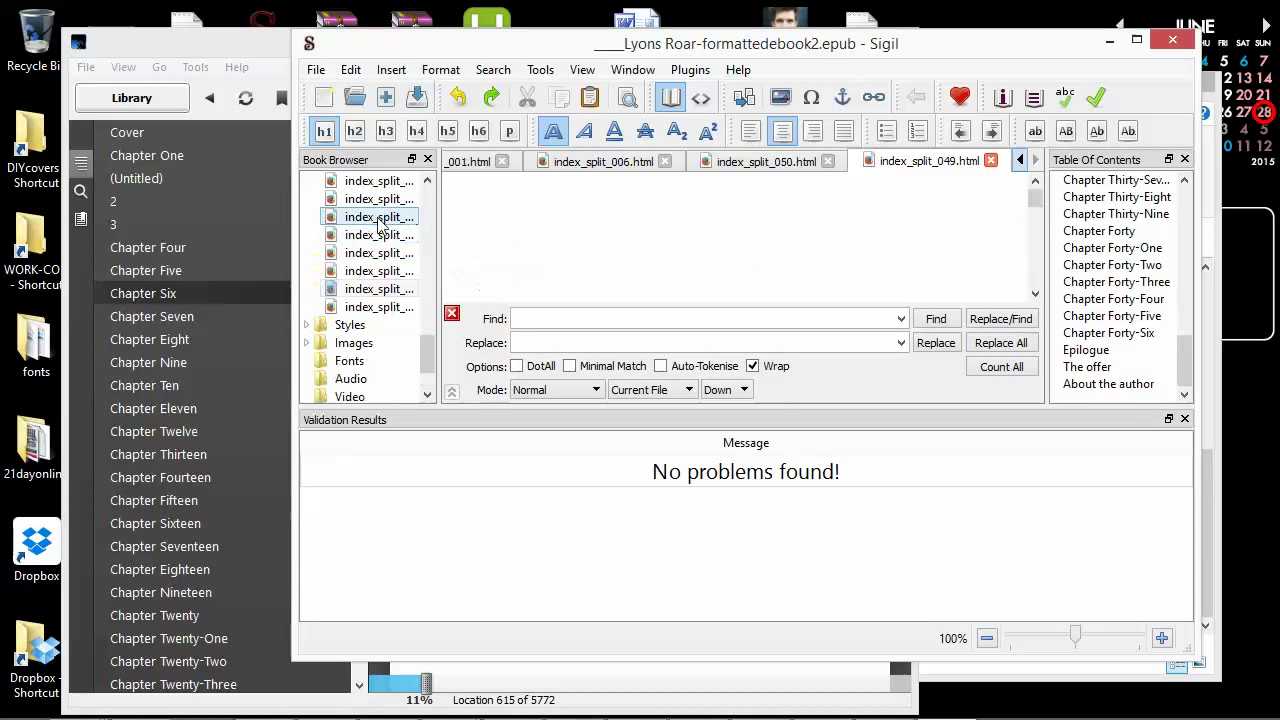
scroll(660, 243, down, 3)
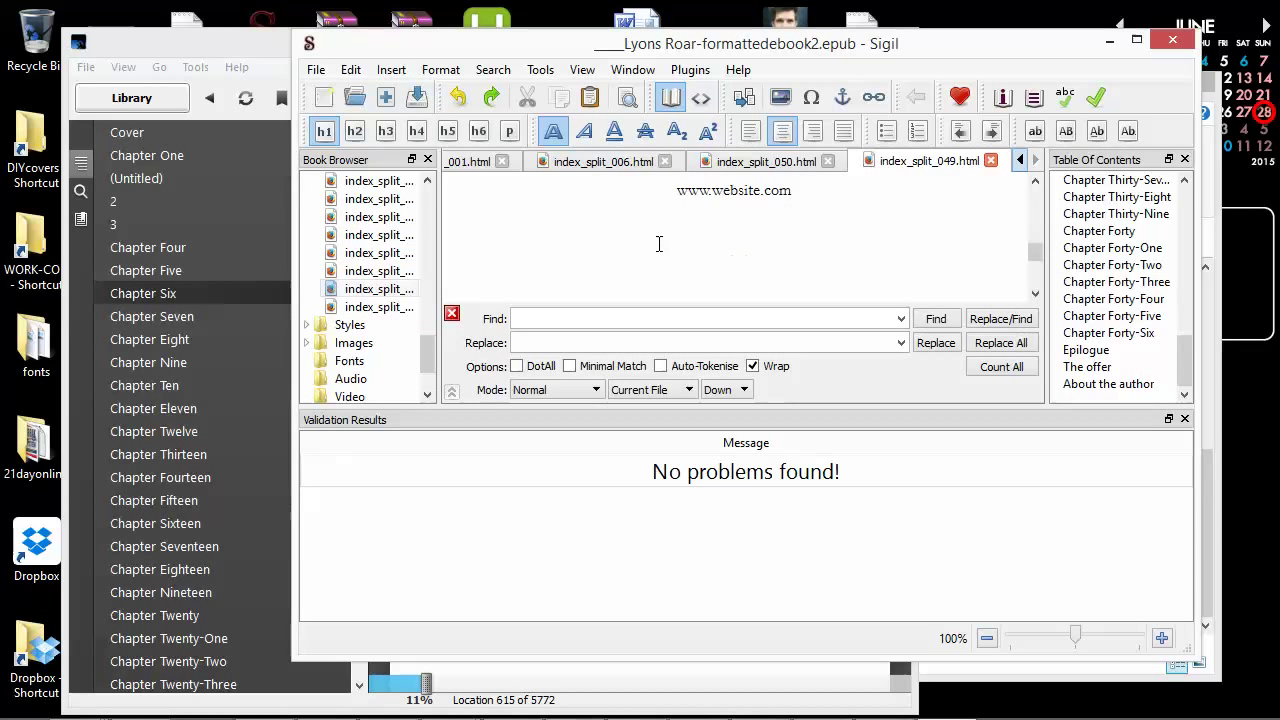
drag(668, 250, 818, 252)
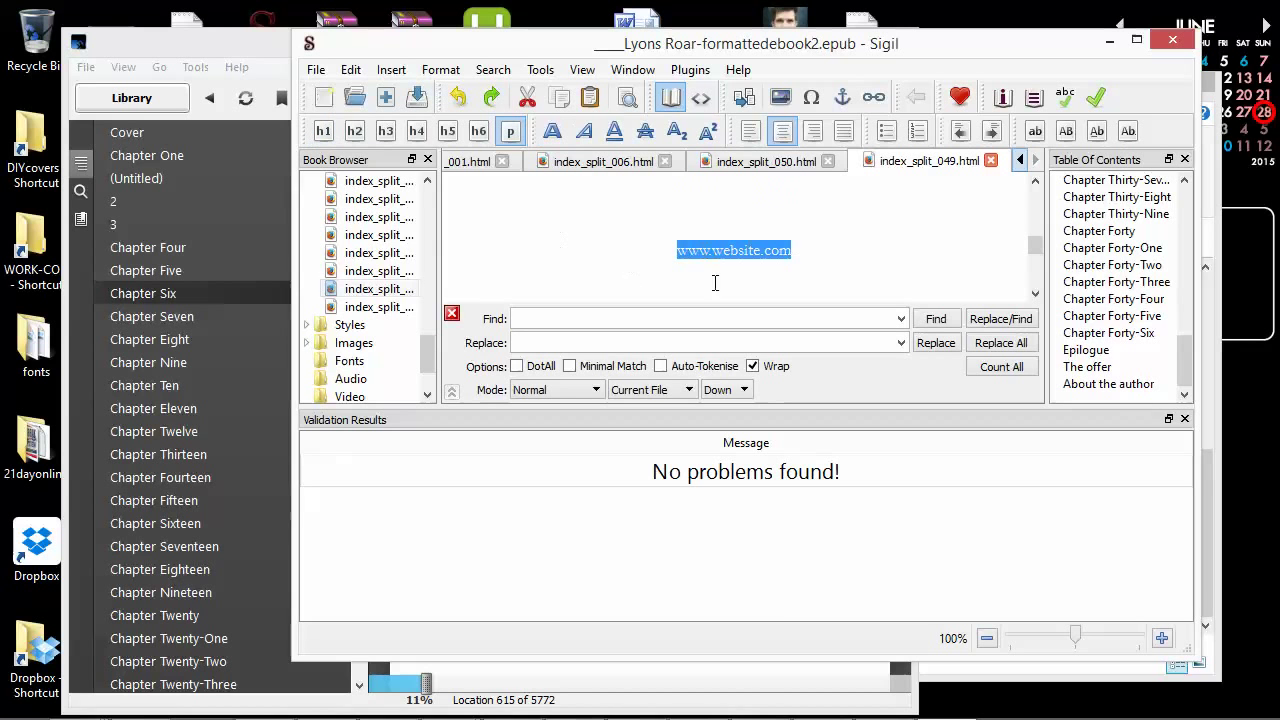
click(636, 700)
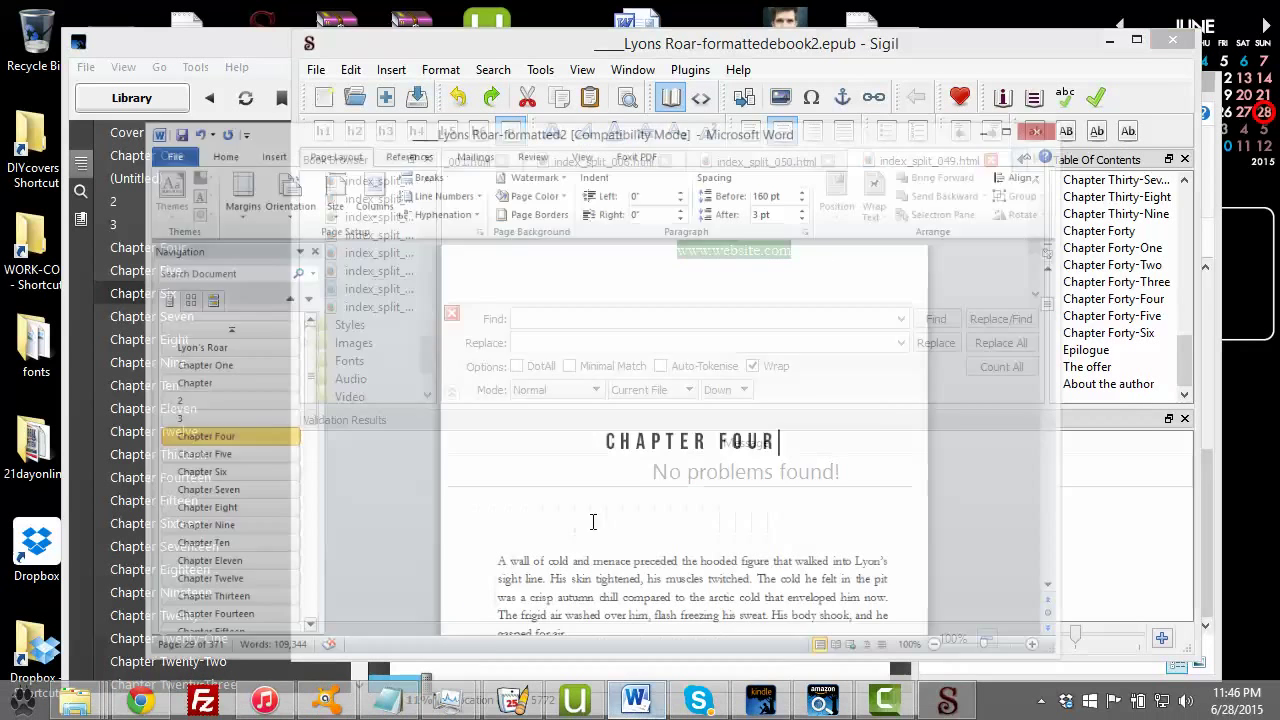
scroll(250, 480, down, 10)
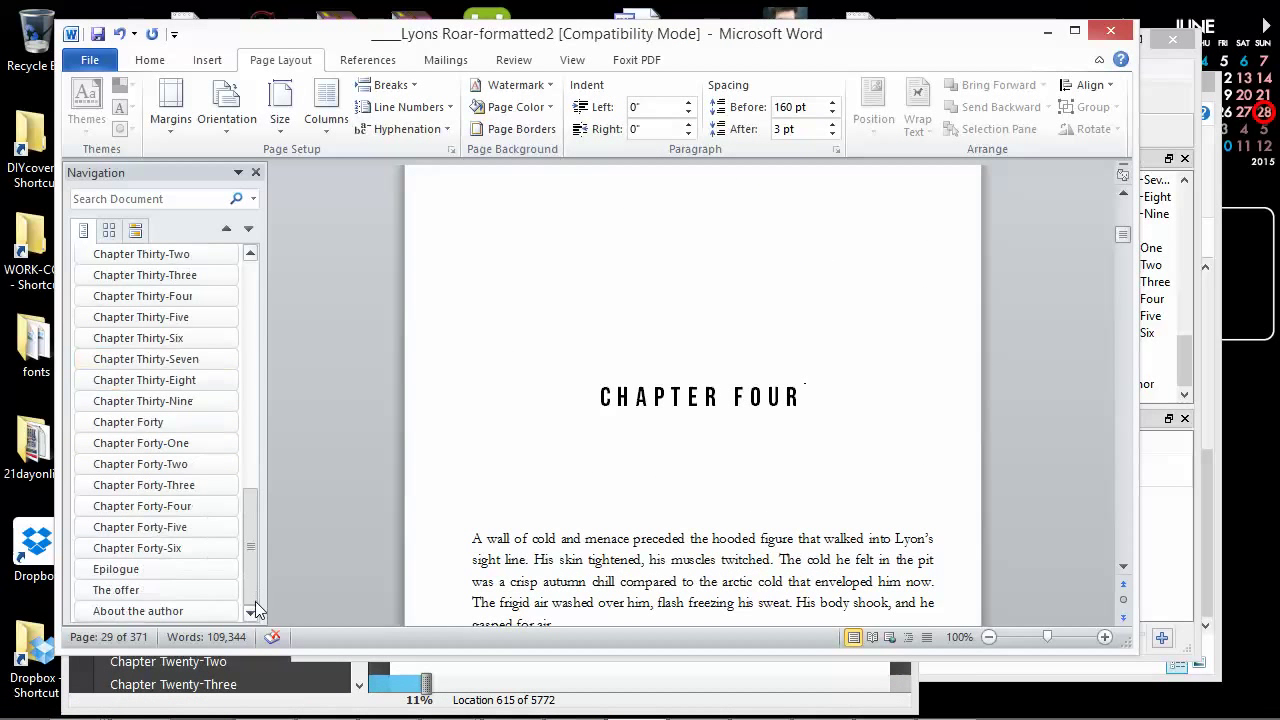
click(203, 606)
click(193, 589)
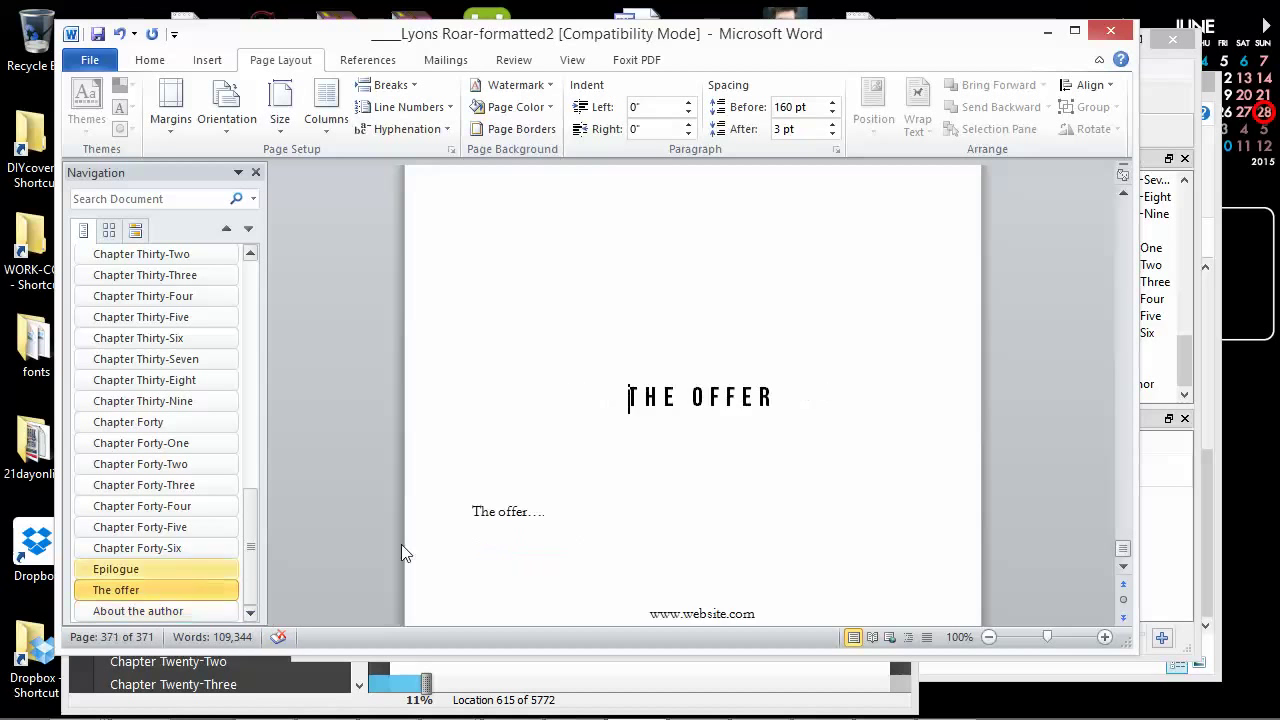
scroll(742, 432, down, 5)
triple_click(769, 278)
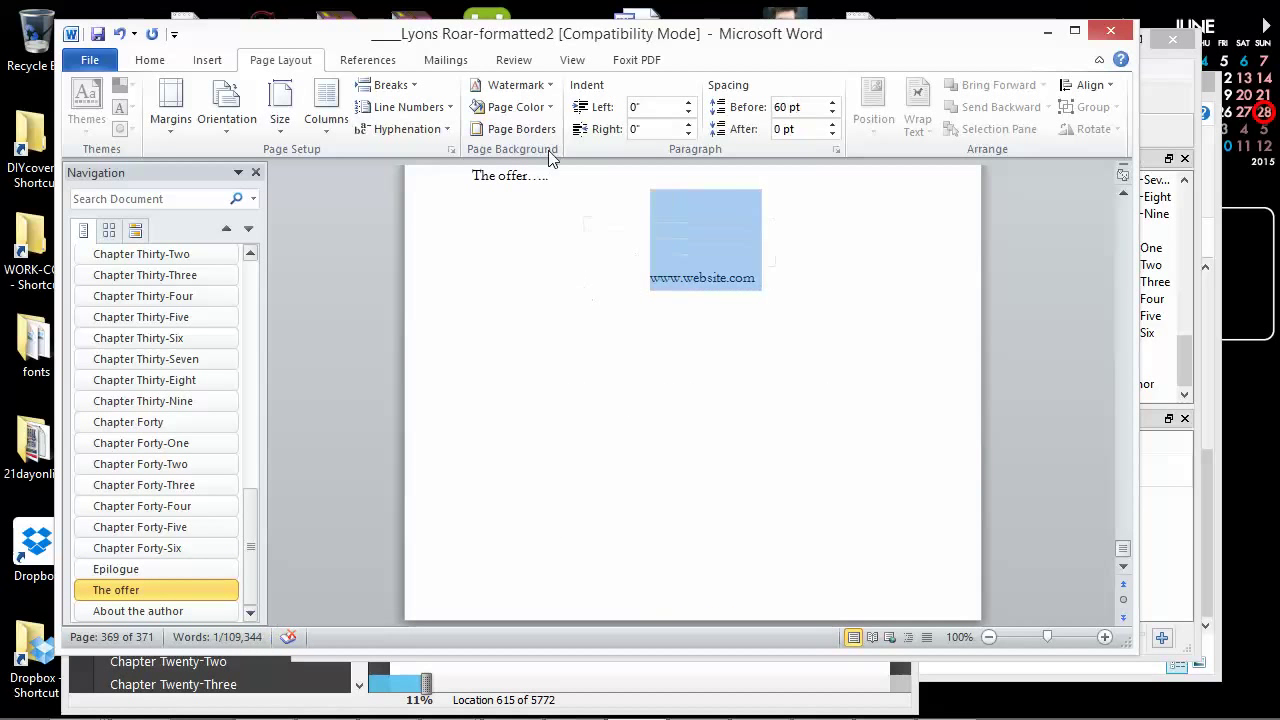
click(208, 62)
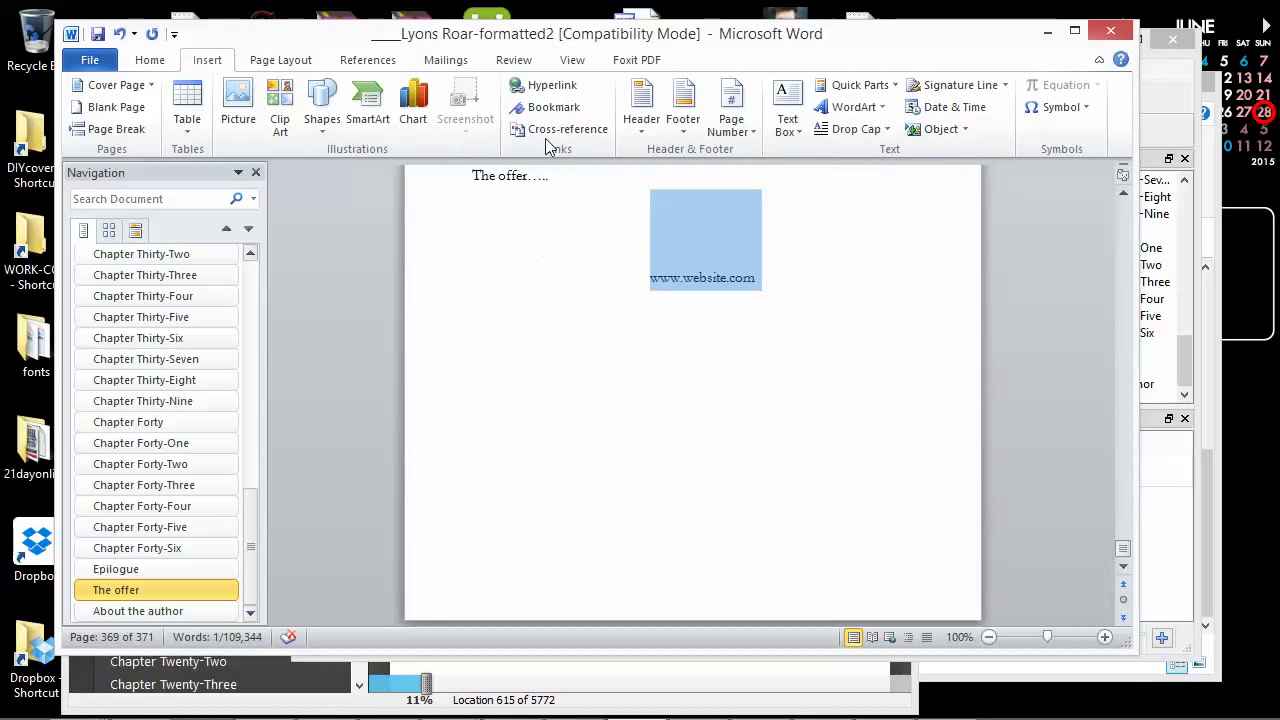
click(553, 85)
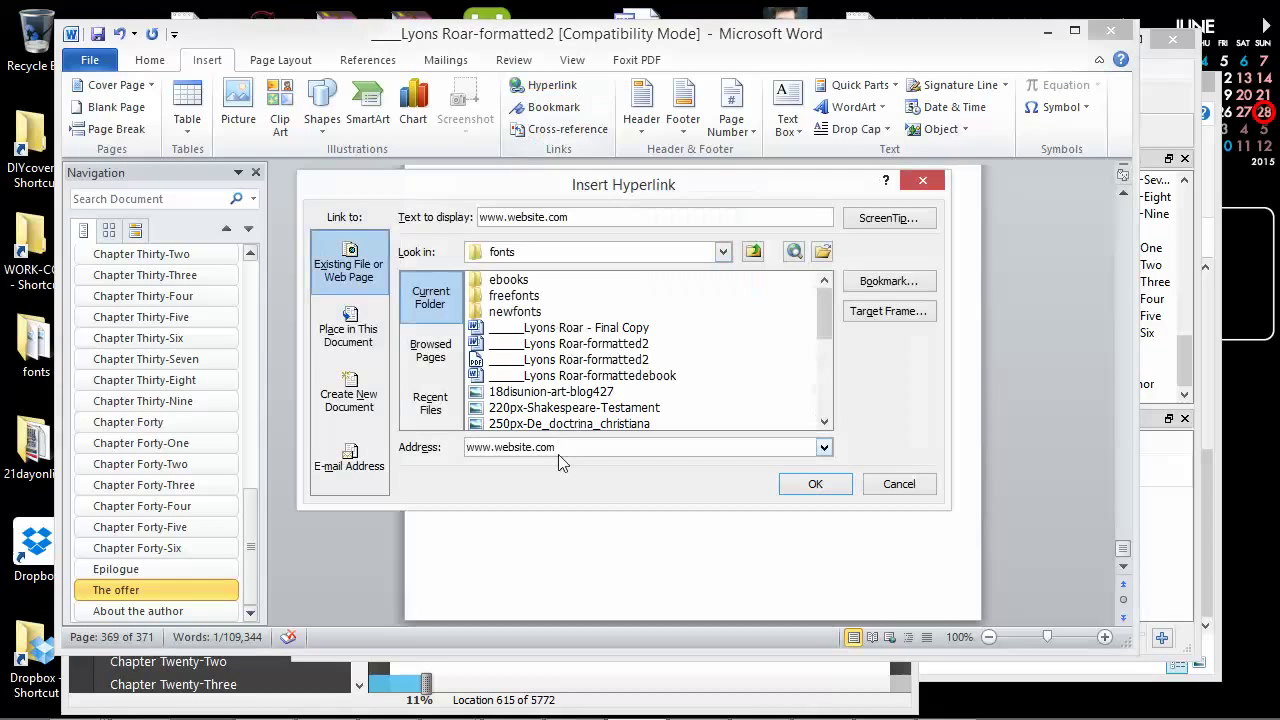
text(htt)
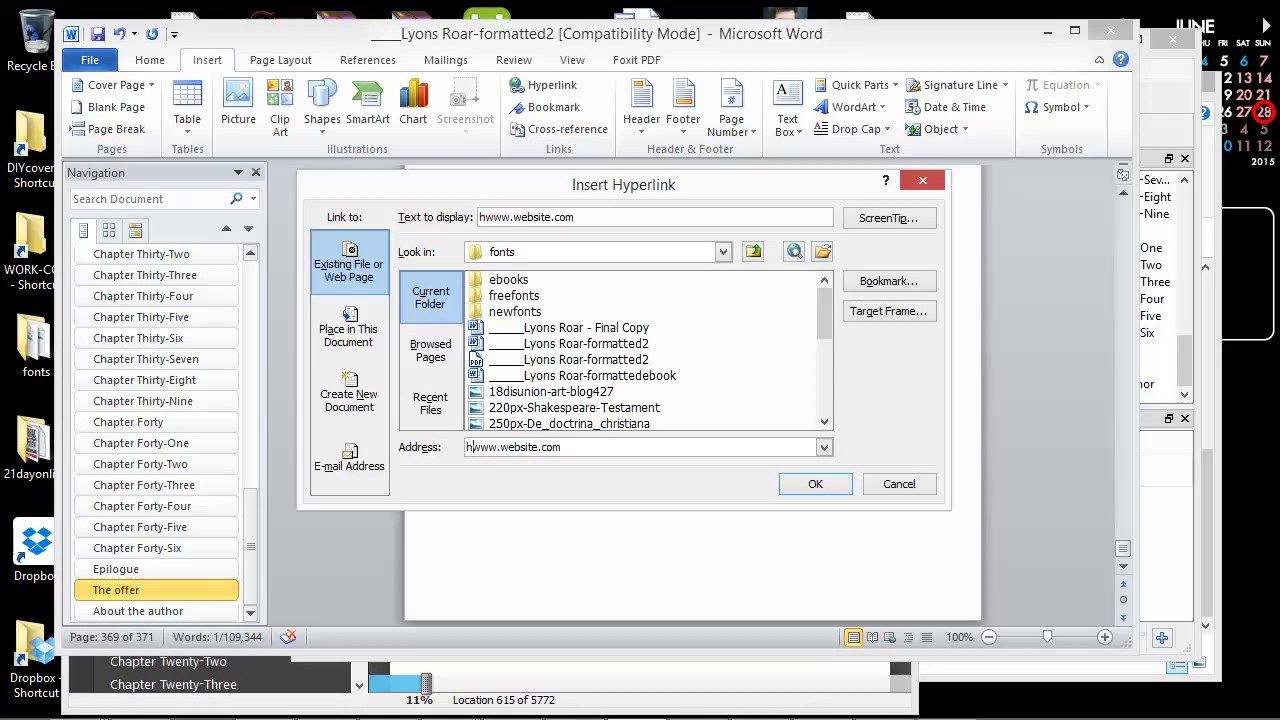
text(p)
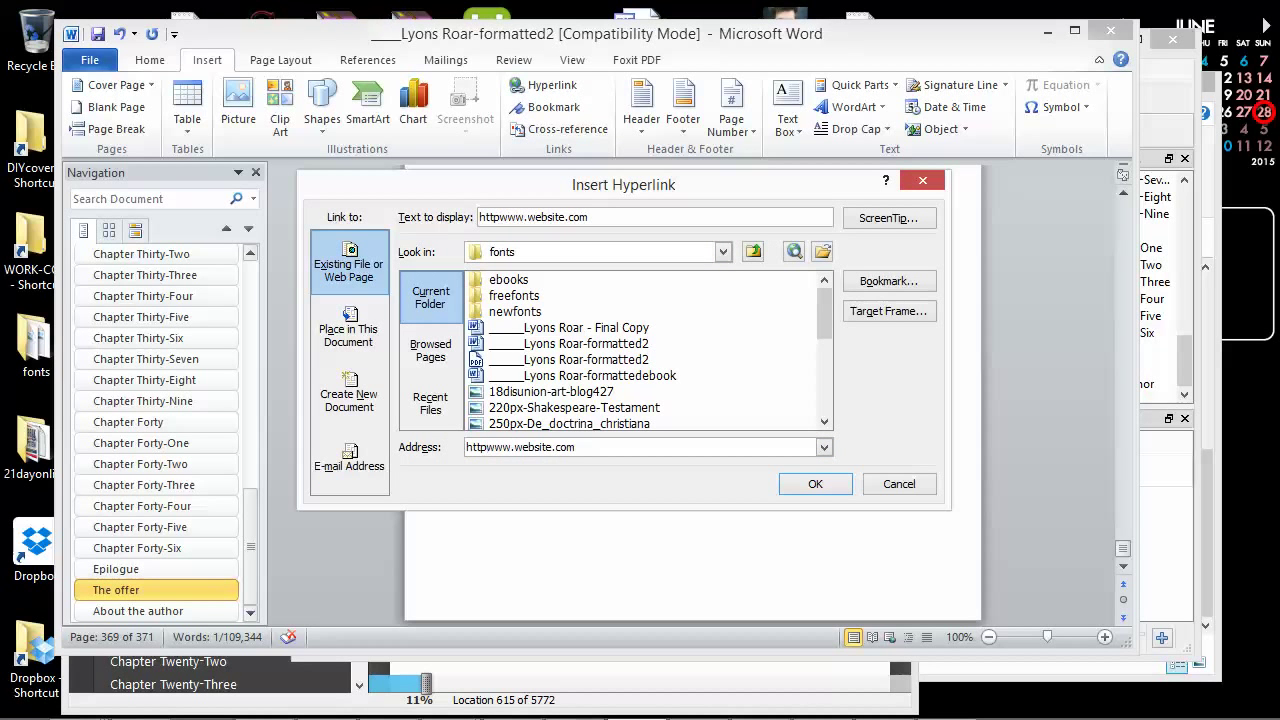
text(://)
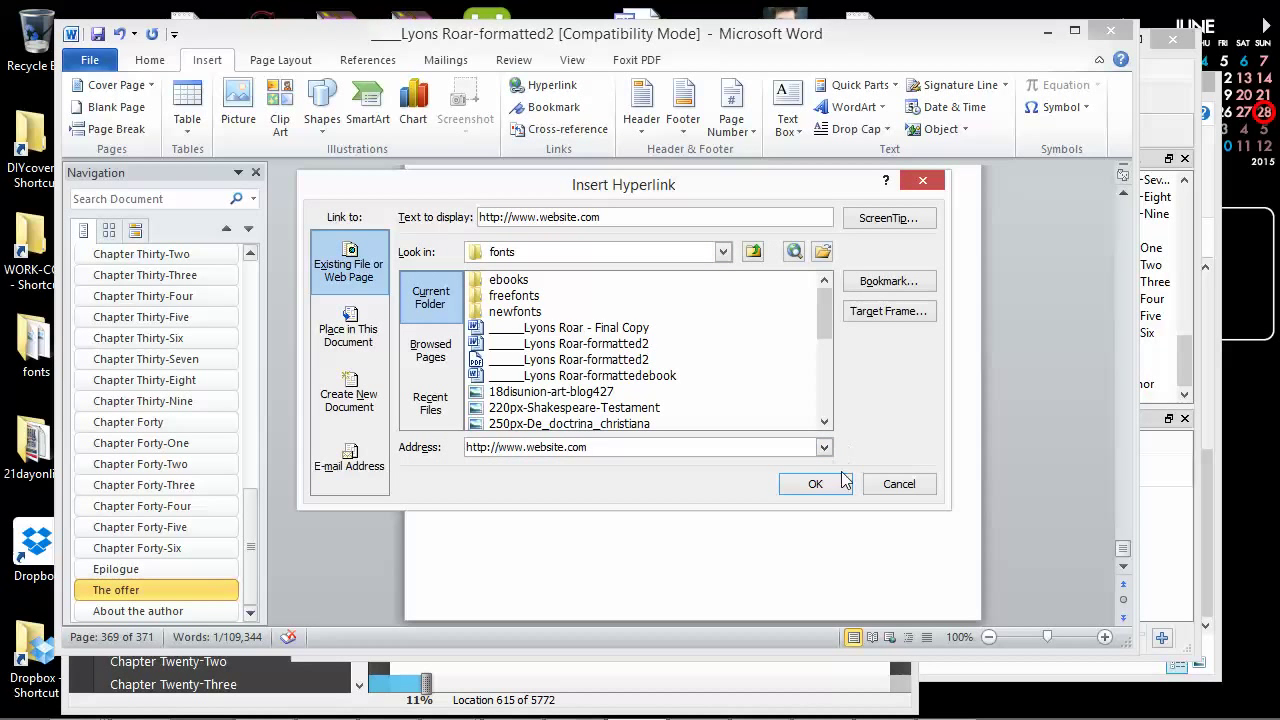
click(815, 484)
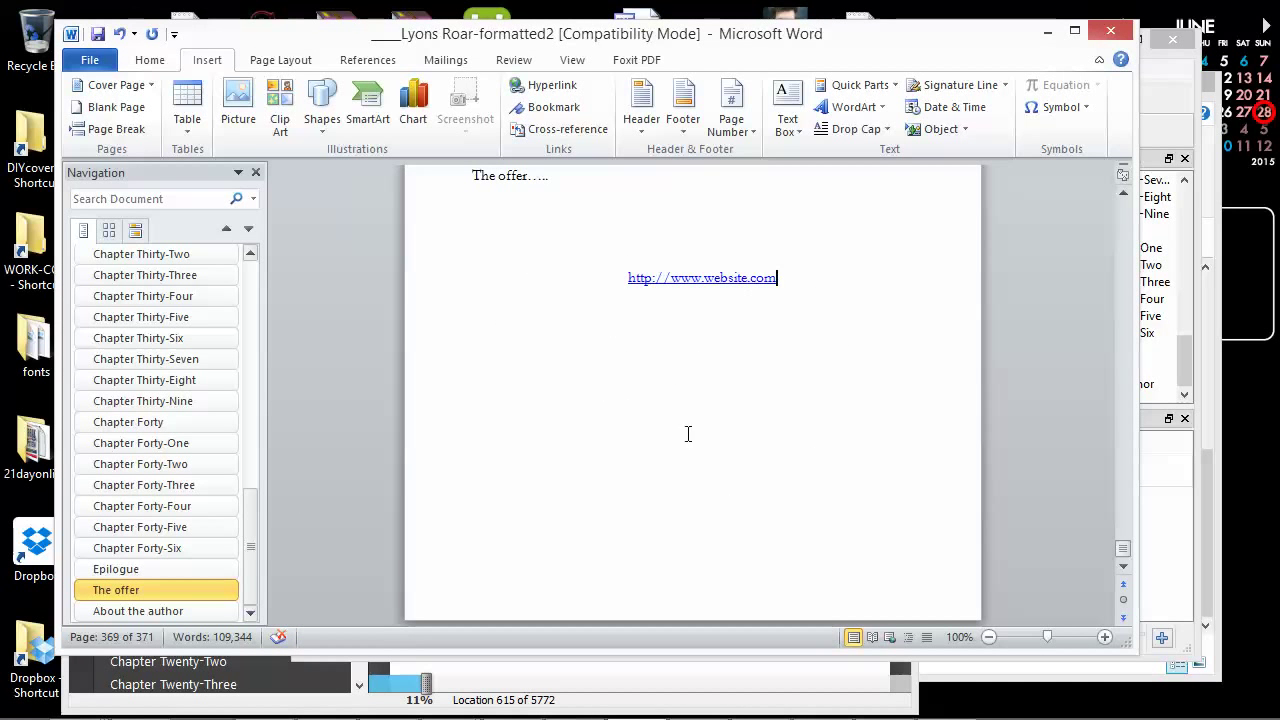
click(1047, 31)
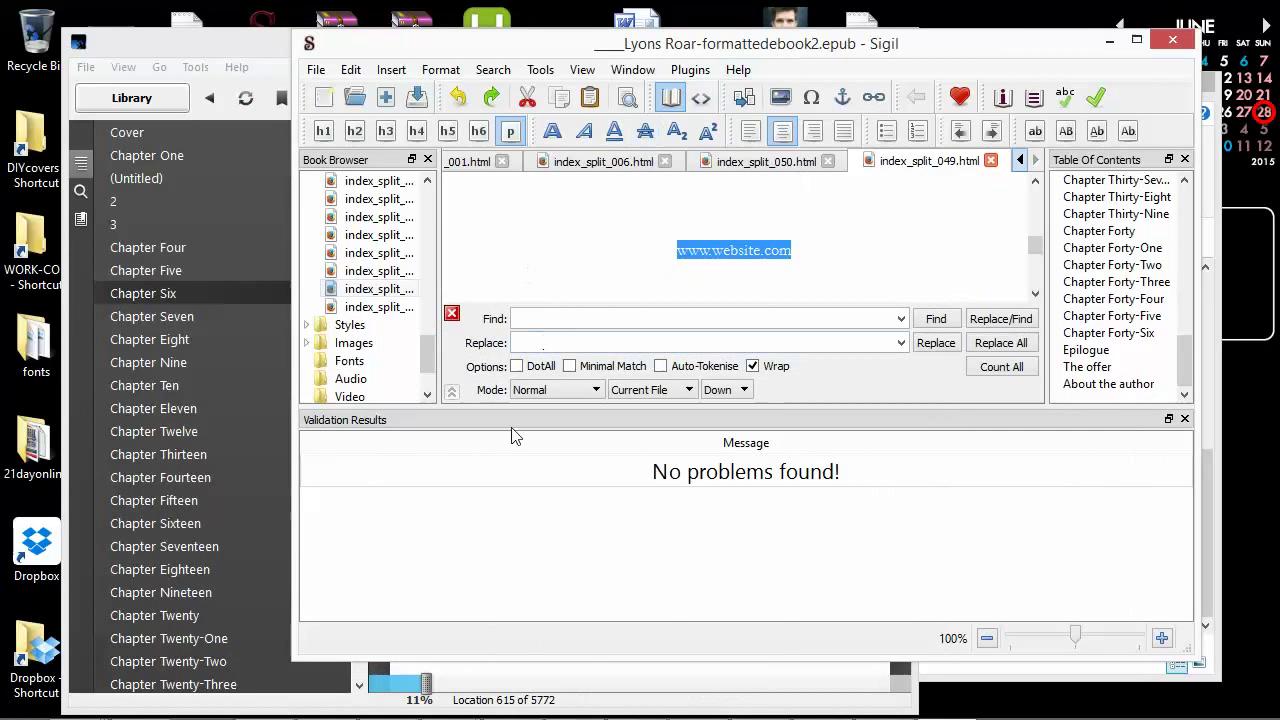
click(754, 250)
drag(829, 254, 642, 256)
click(868, 103)
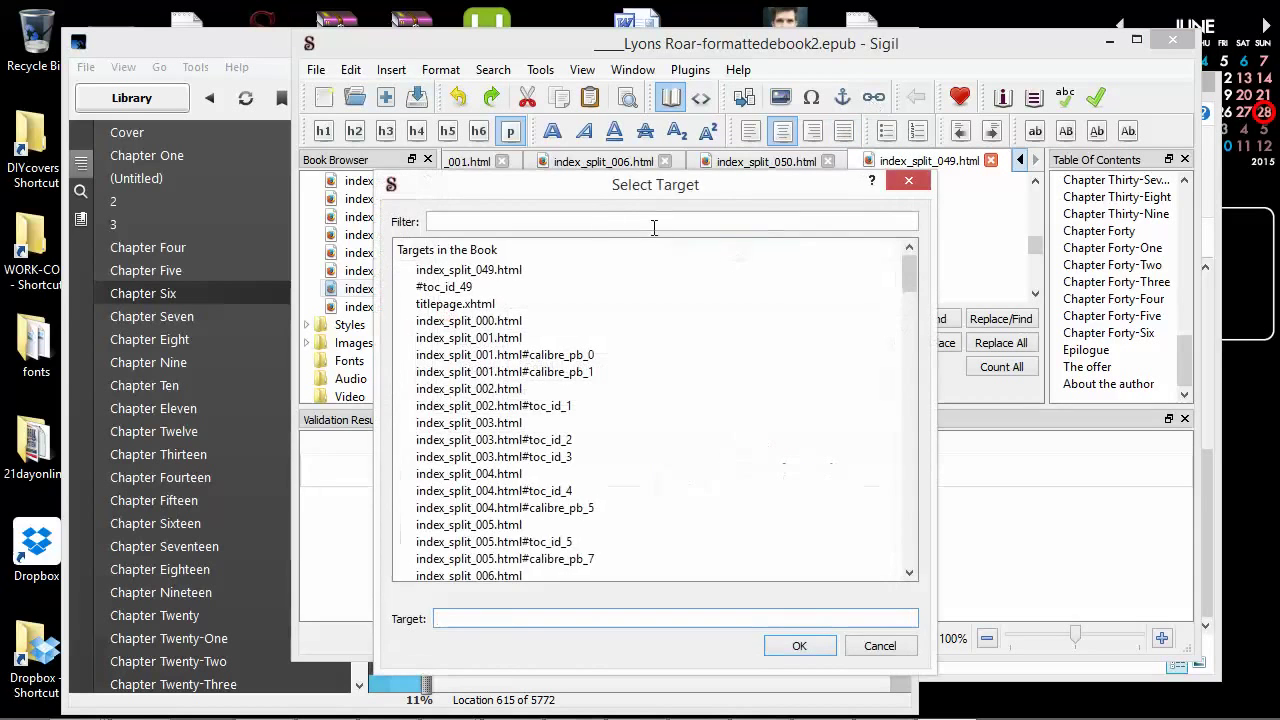
drag(600, 190, 226, 156)
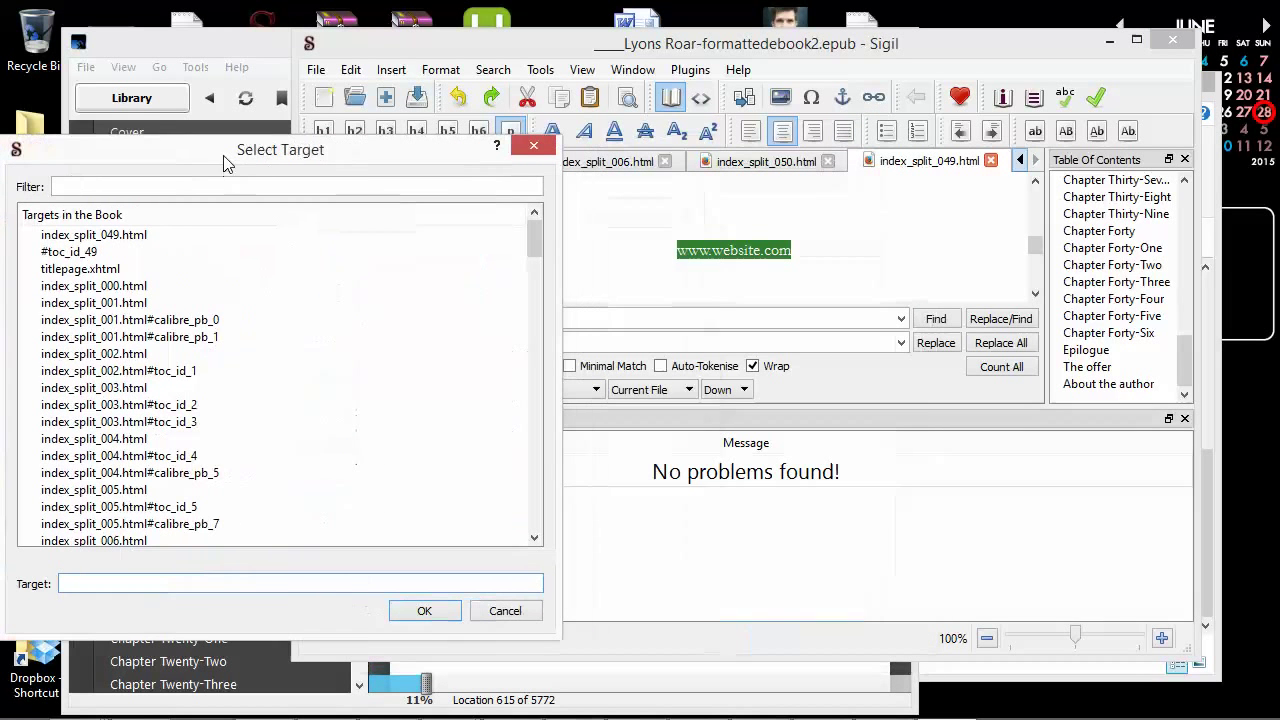
right_click(153, 583)
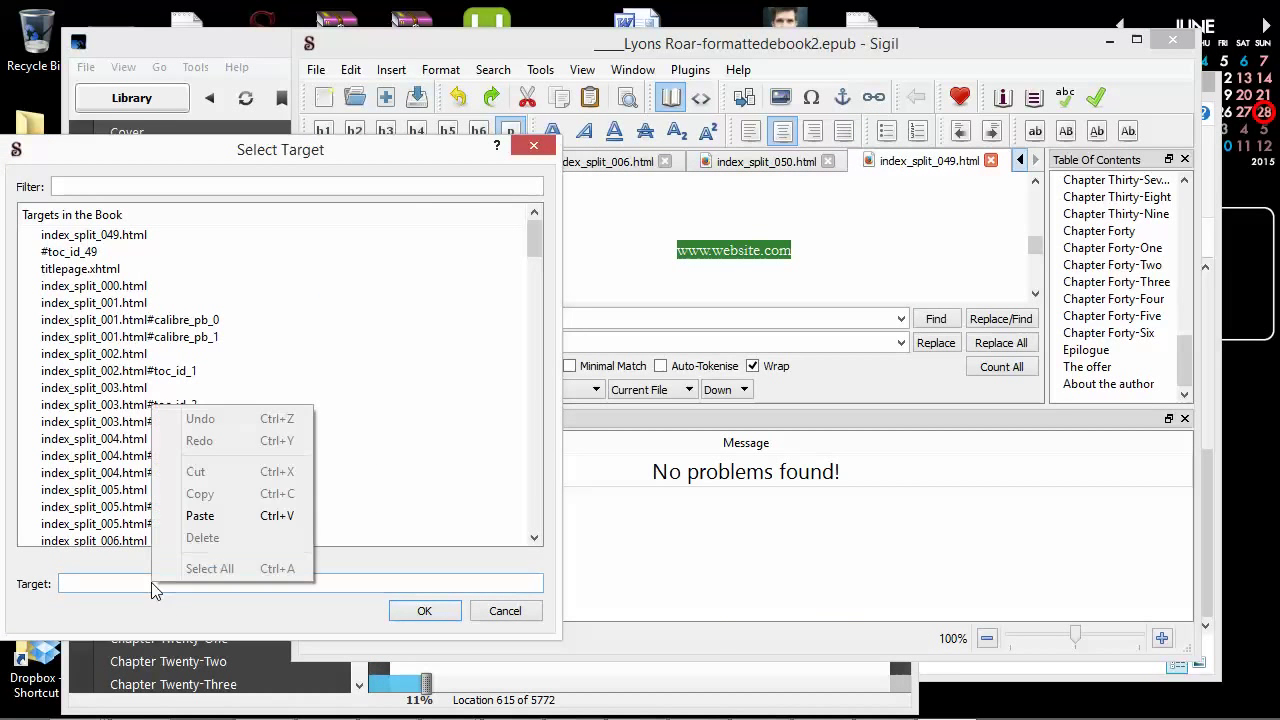
click(200, 518)
drag(448, 584, 27, 575)
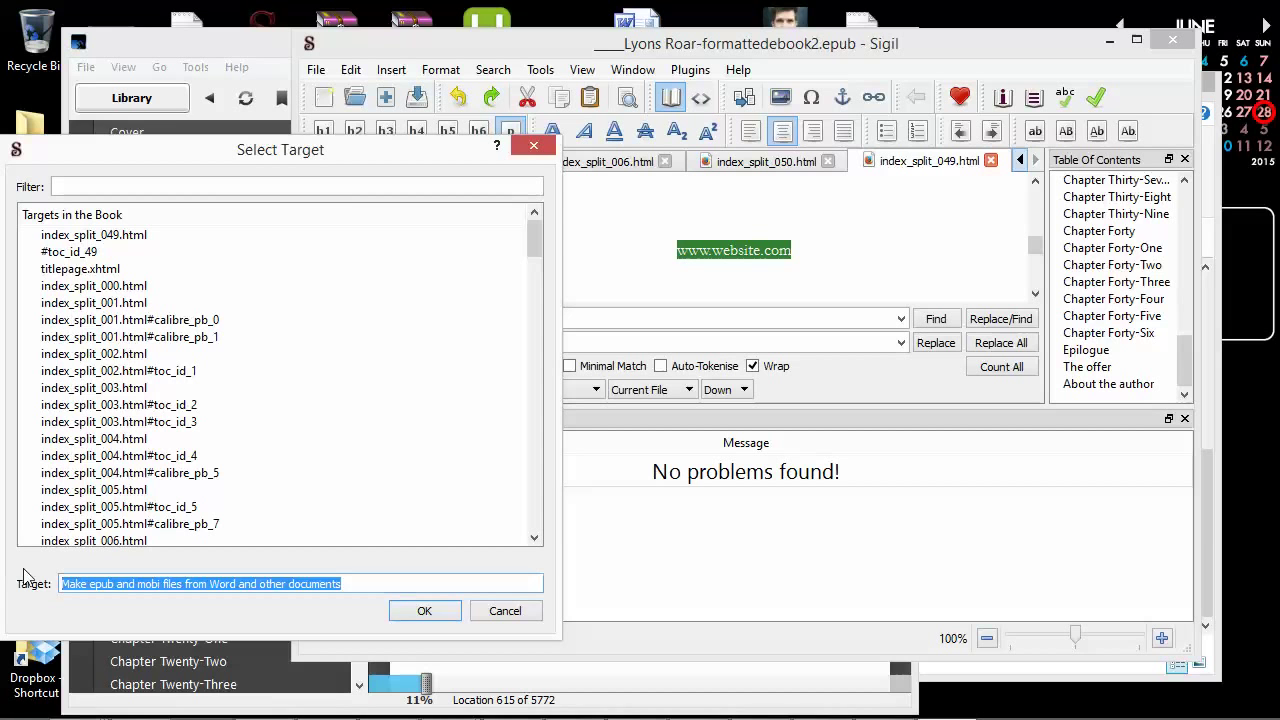
text(http://www.website/com)
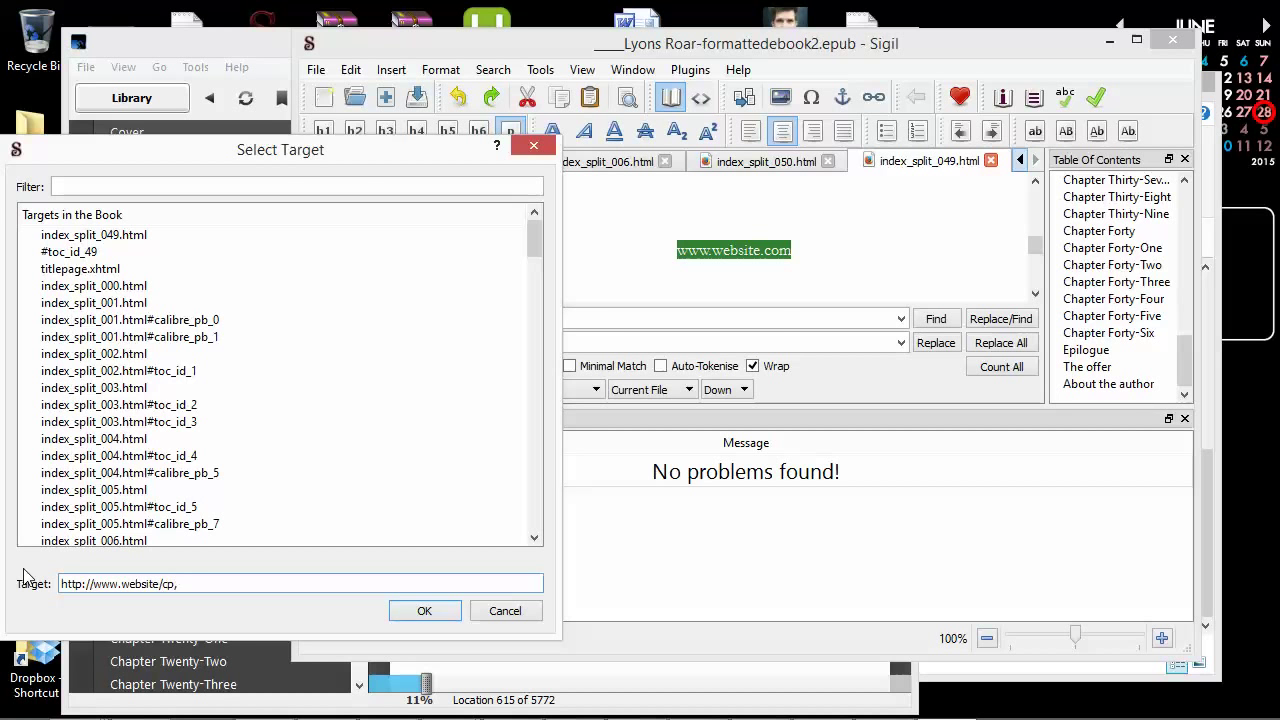
click(420, 609)
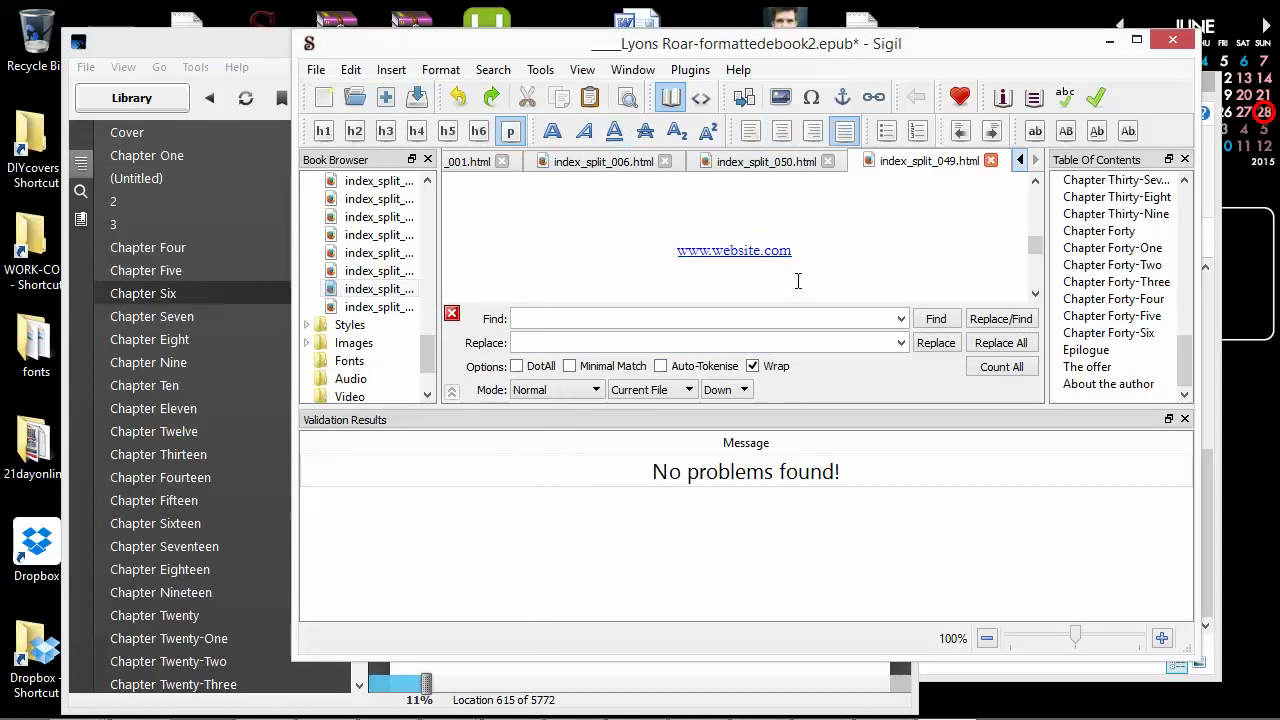
Step: Add a period to the end of 'The offer…' and compare it with the Word version
click(400, 307)
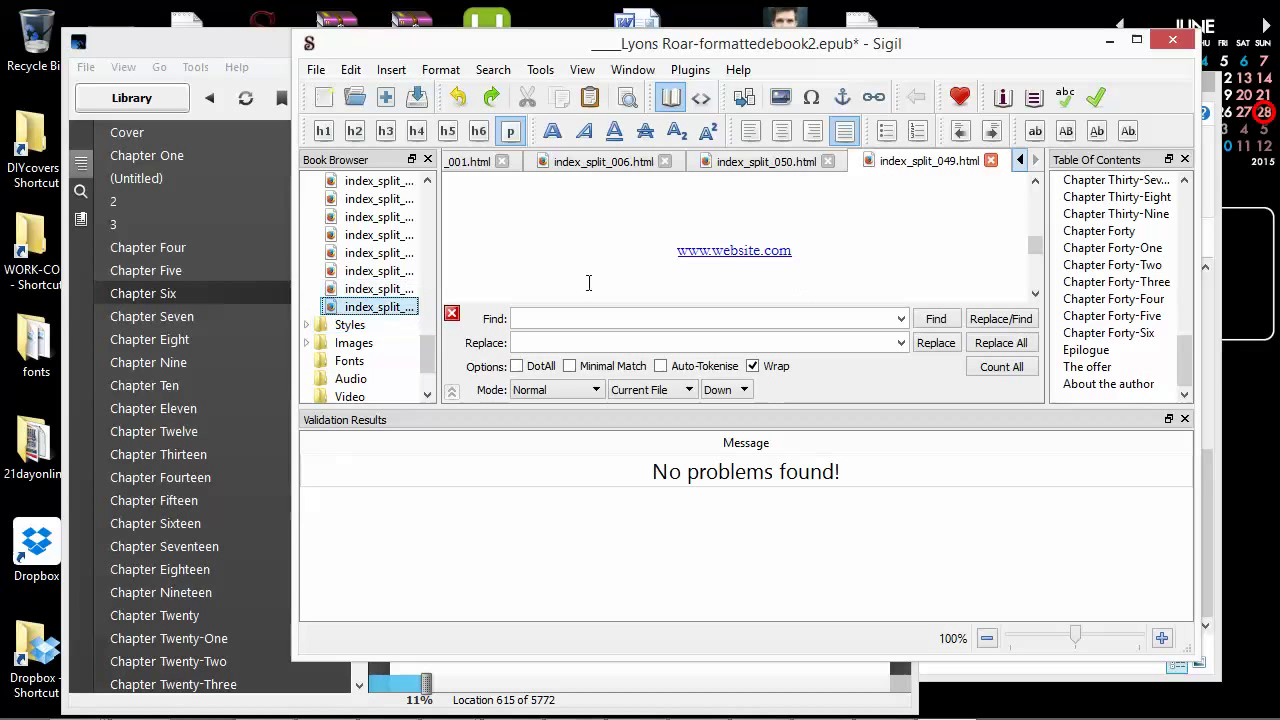
click(734, 266)
scroll(724, 251, down, 2)
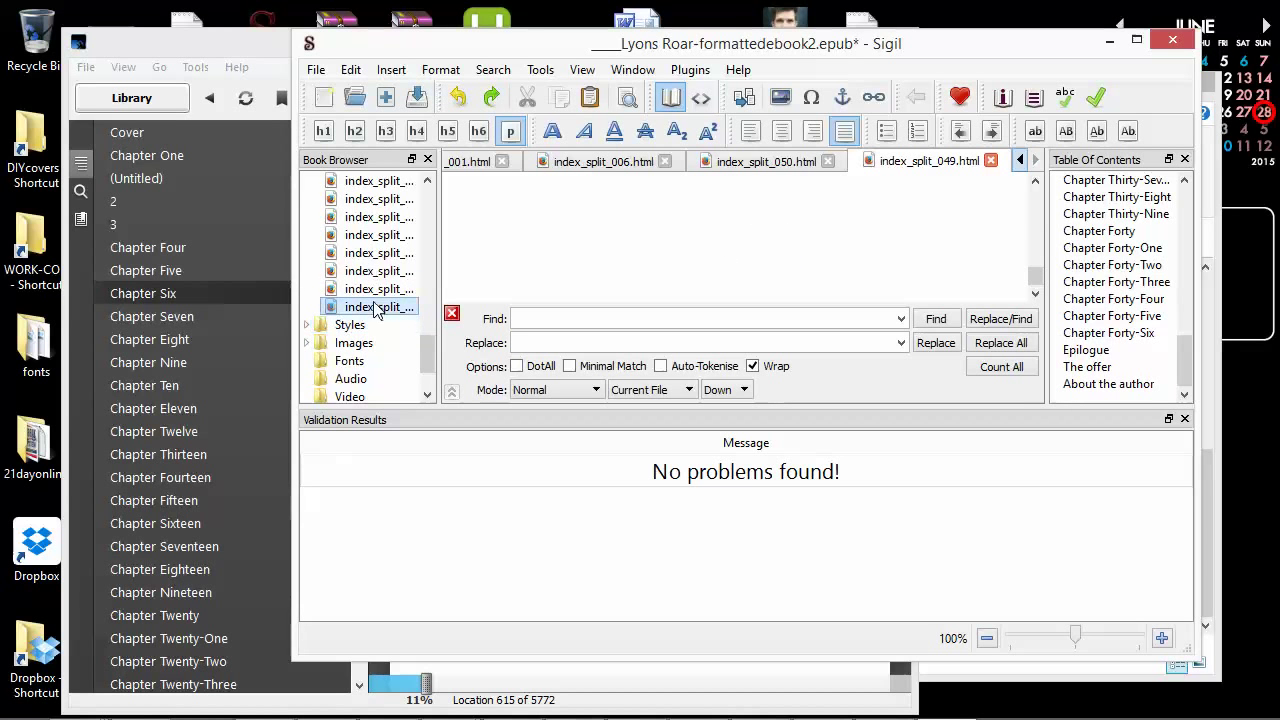
scroll(732, 278, up, 1)
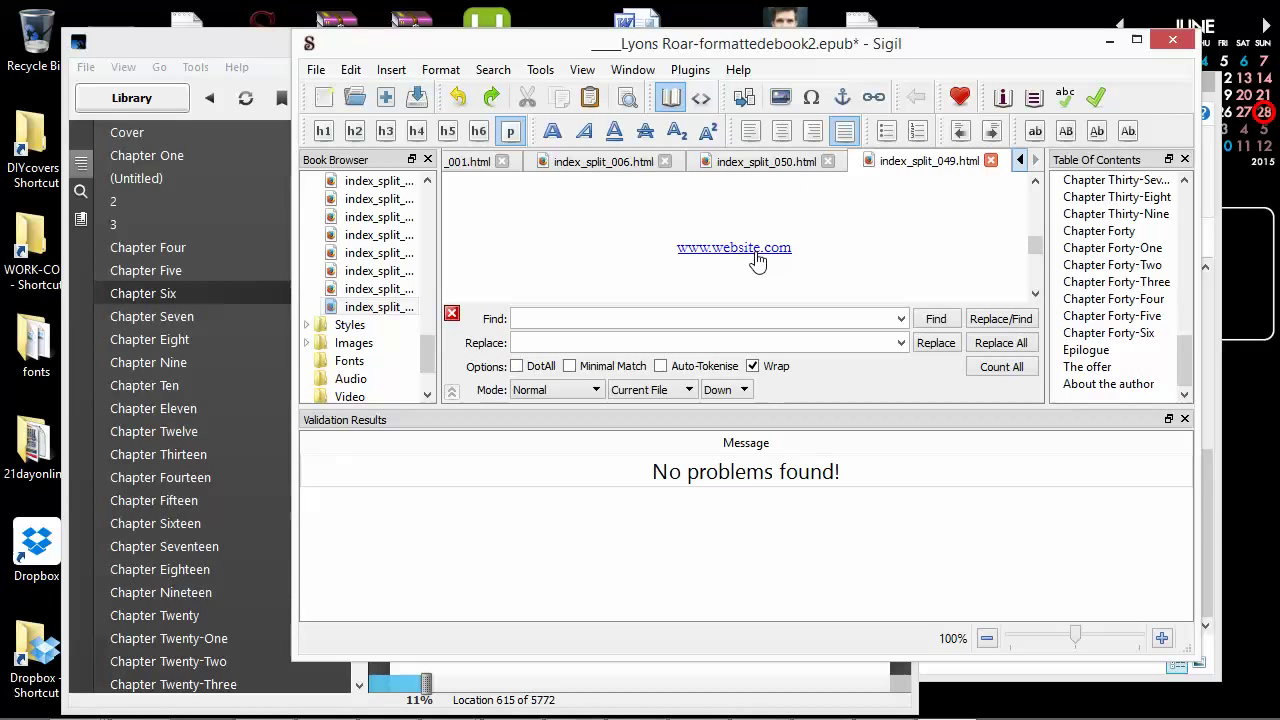
scroll(735, 265, down, 2)
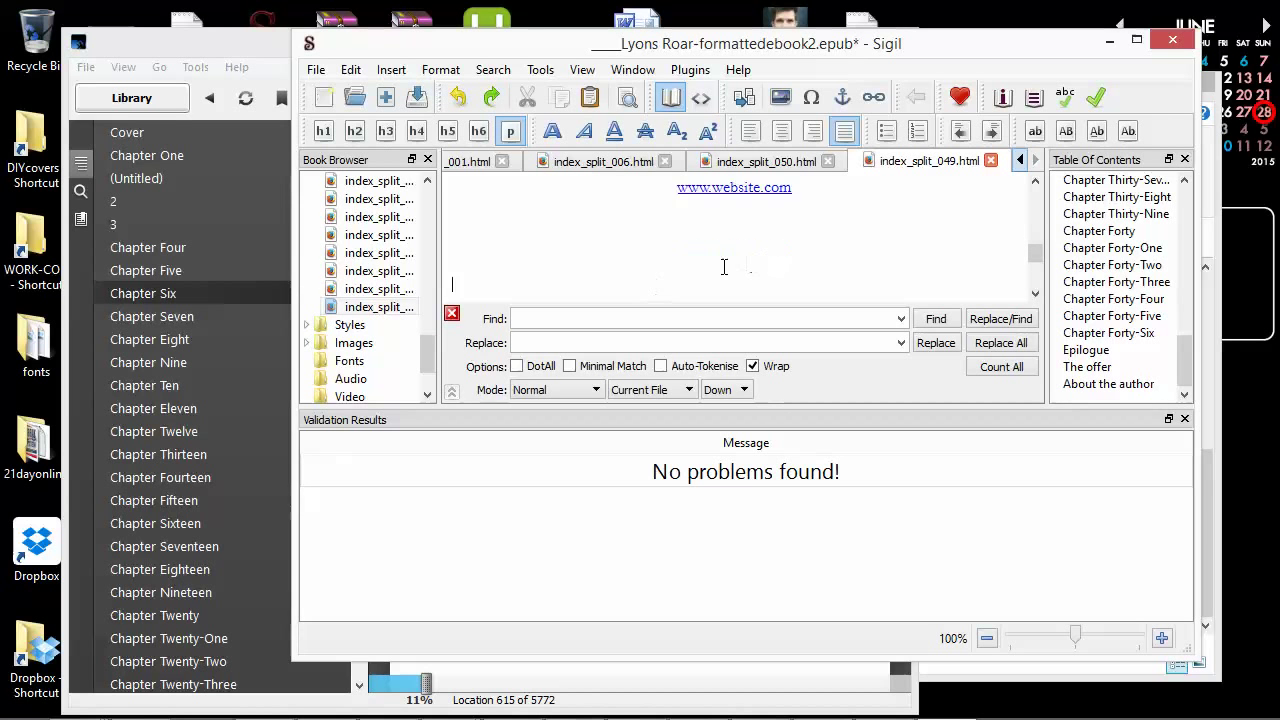
text(.....)
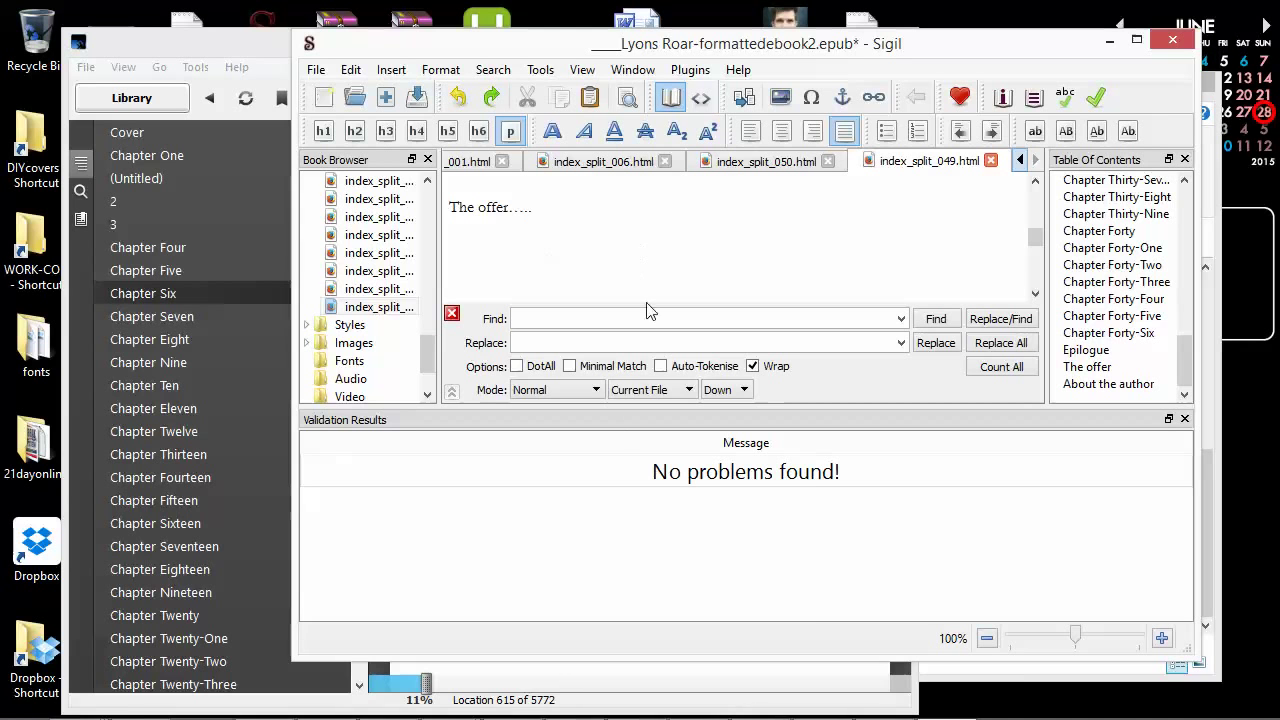
click(947, 705)
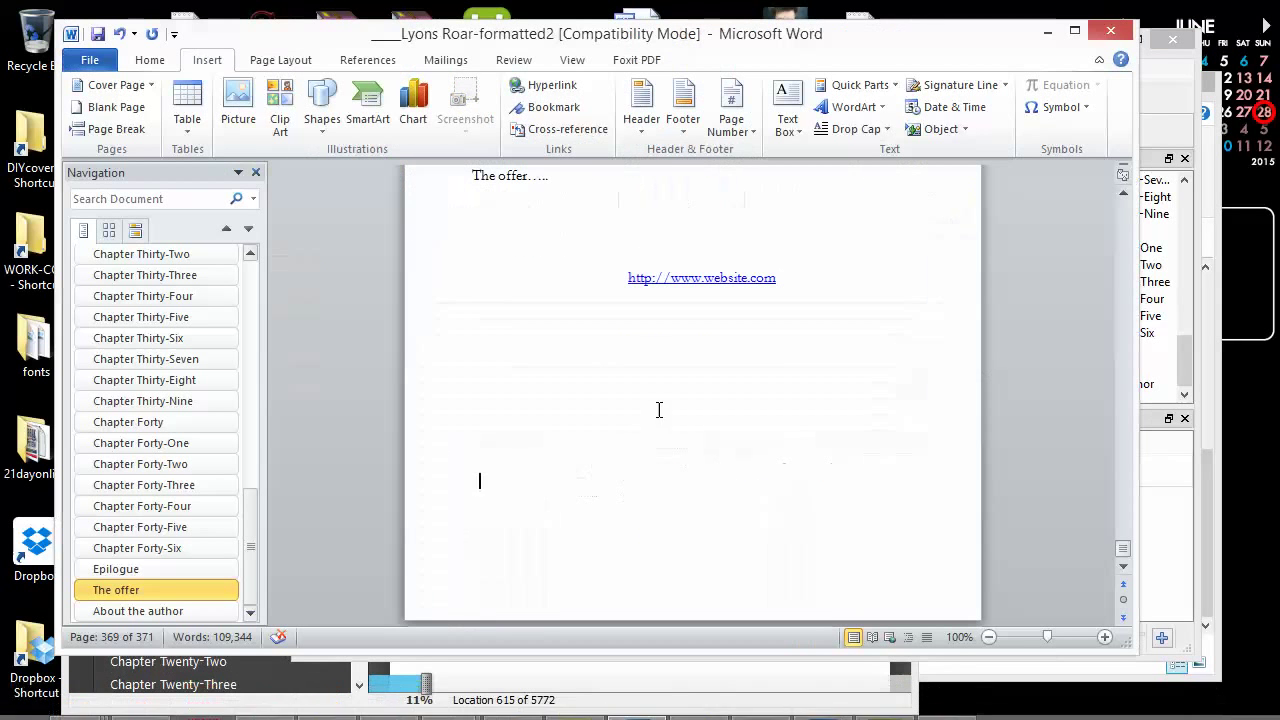
click(1046, 33)
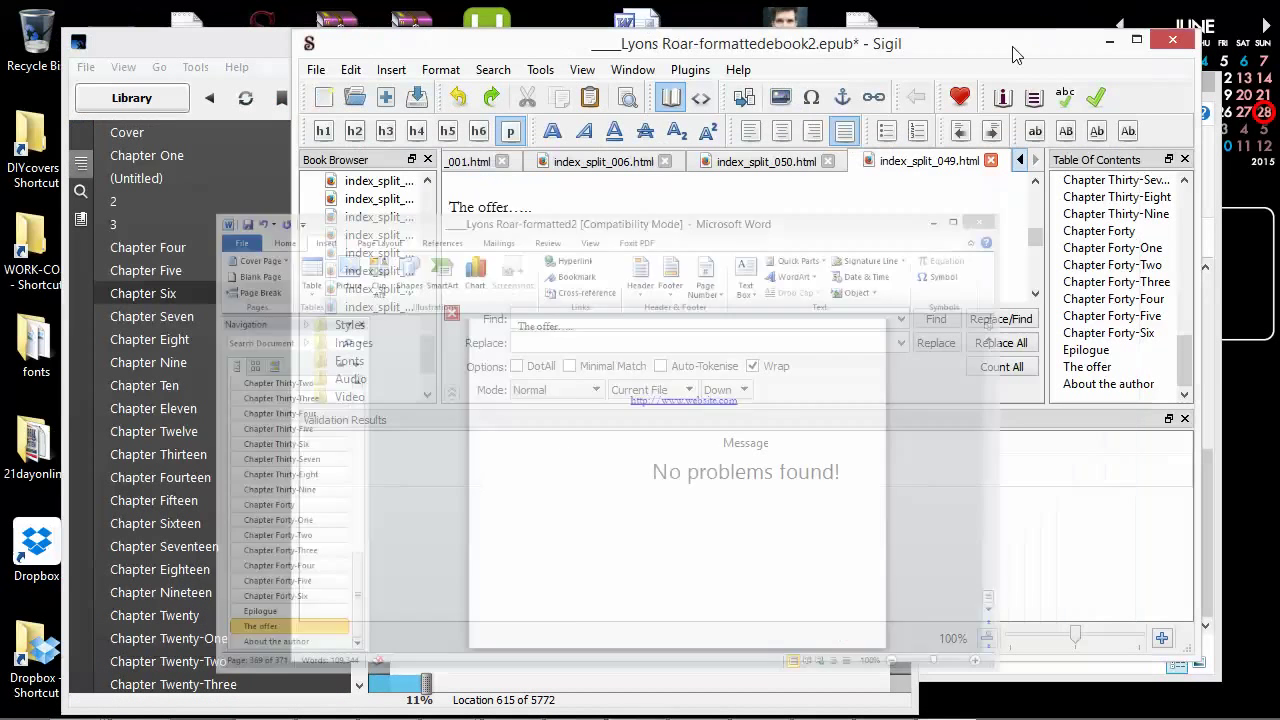
Step: Collapse the Text folder and expand Styles to list page_styles.css and stylesheet.css
drag(423, 257, 423, 185)
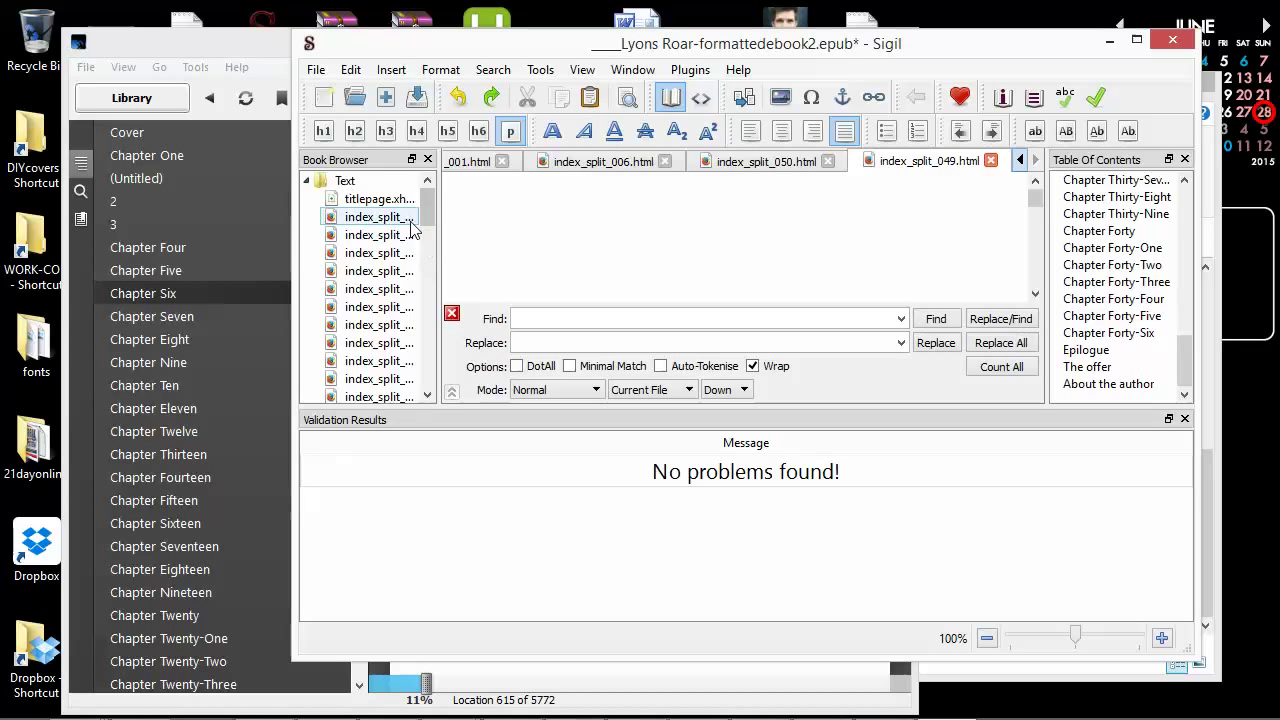
click(308, 181)
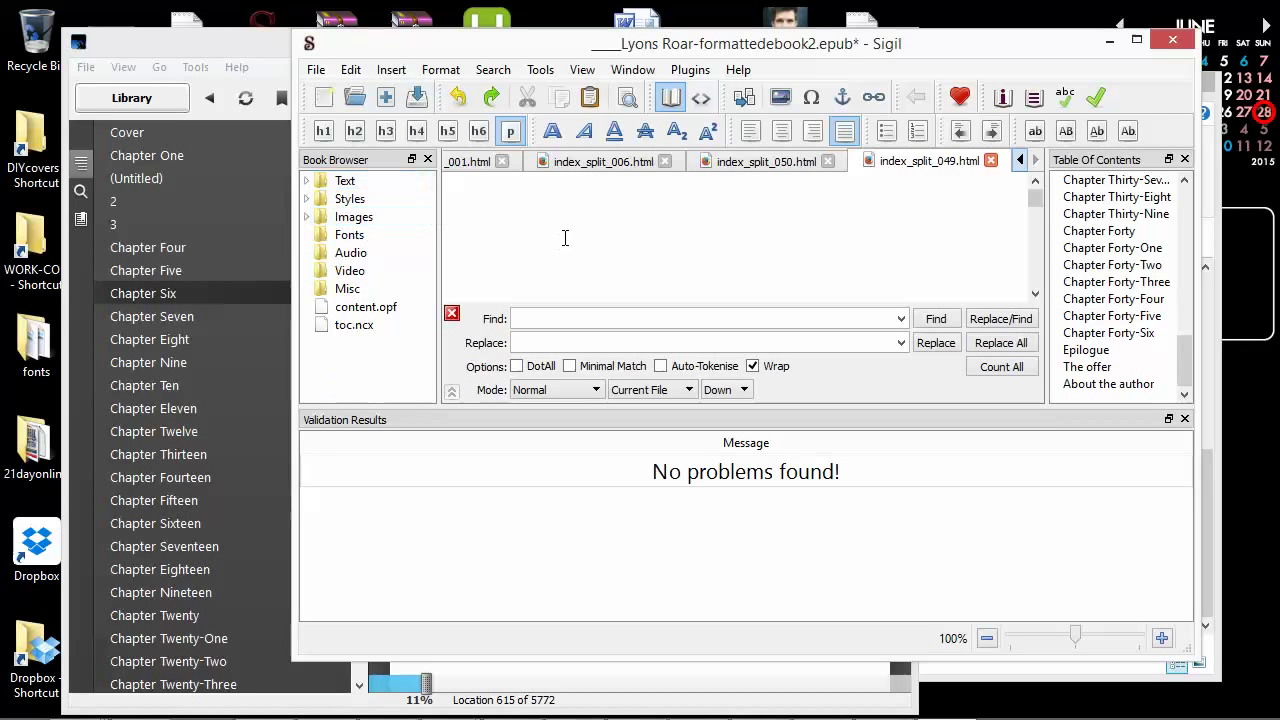
click(358, 236)
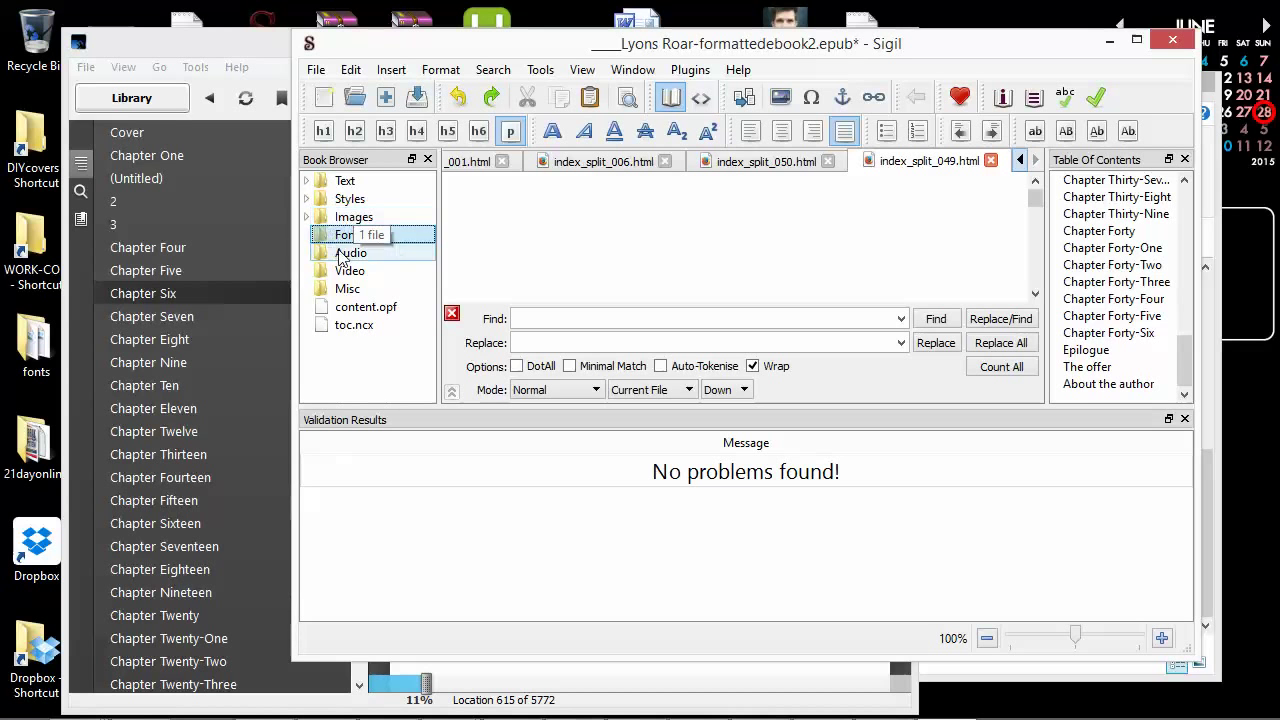
double_click(344, 206)
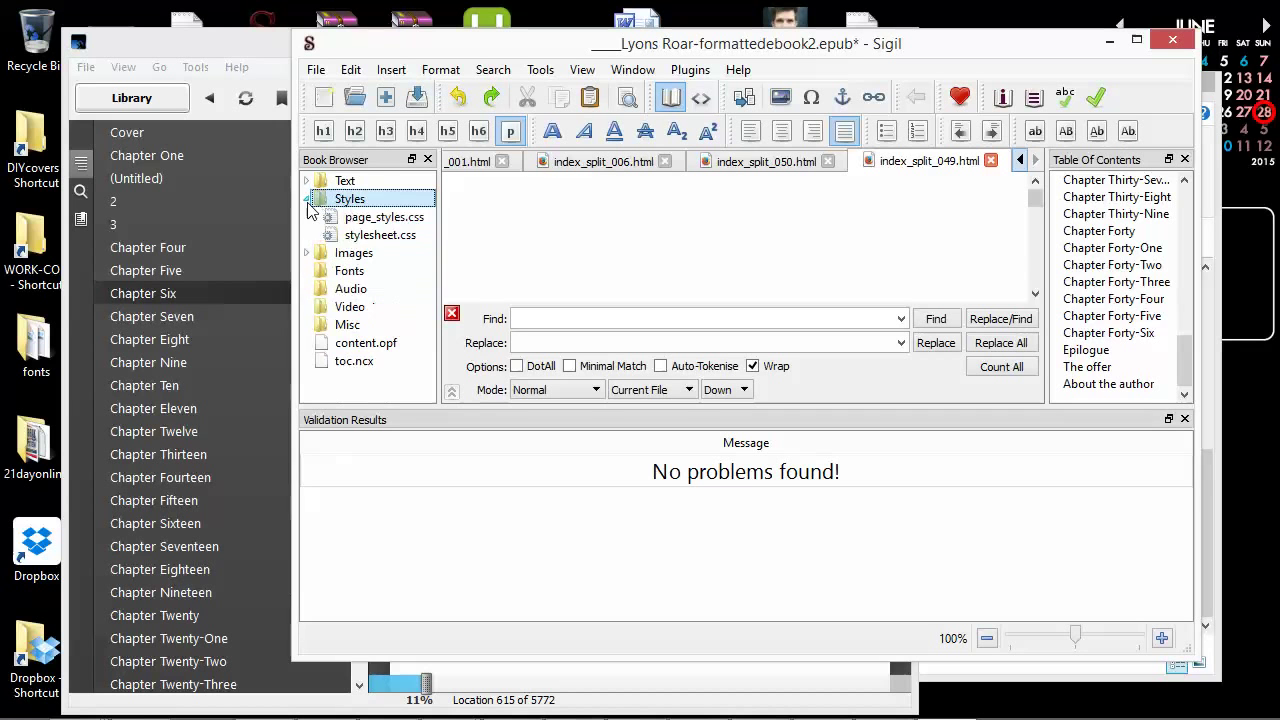
click(308, 201)
click(308, 201)
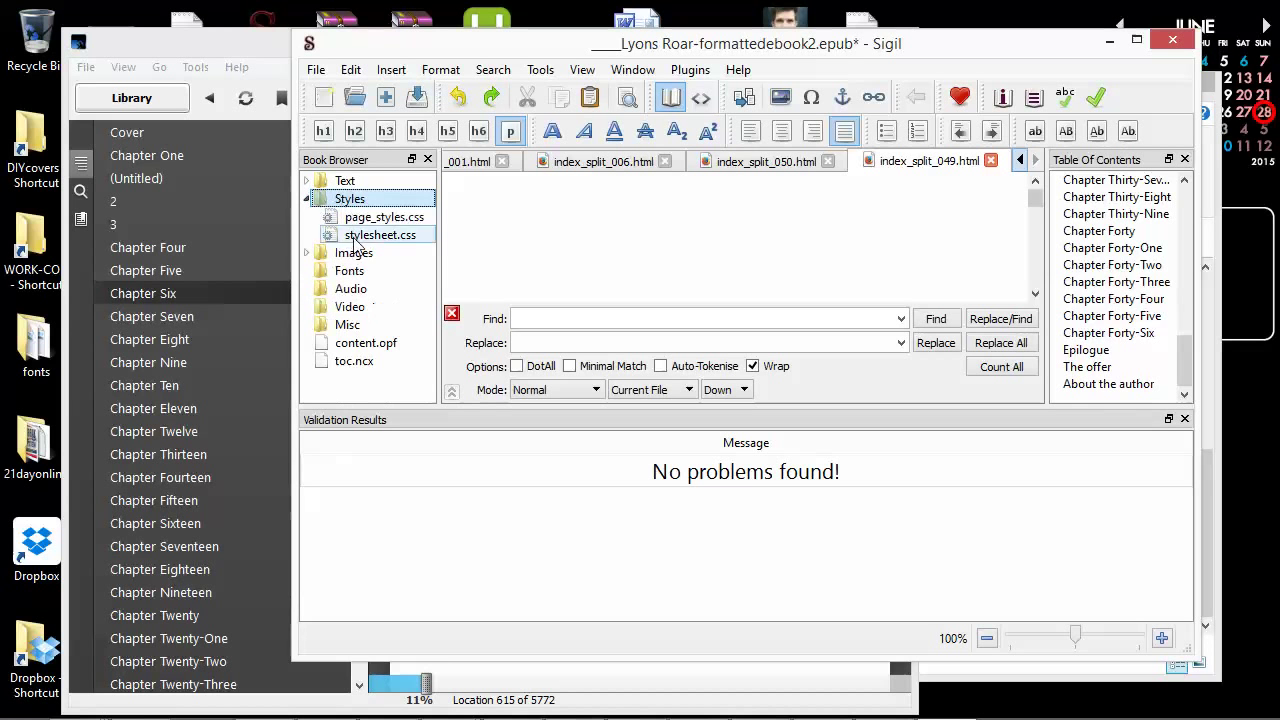
Step: Open Chapter Four from the Table of Contents
click(1099, 231)
scroll(1110, 250, up, 13)
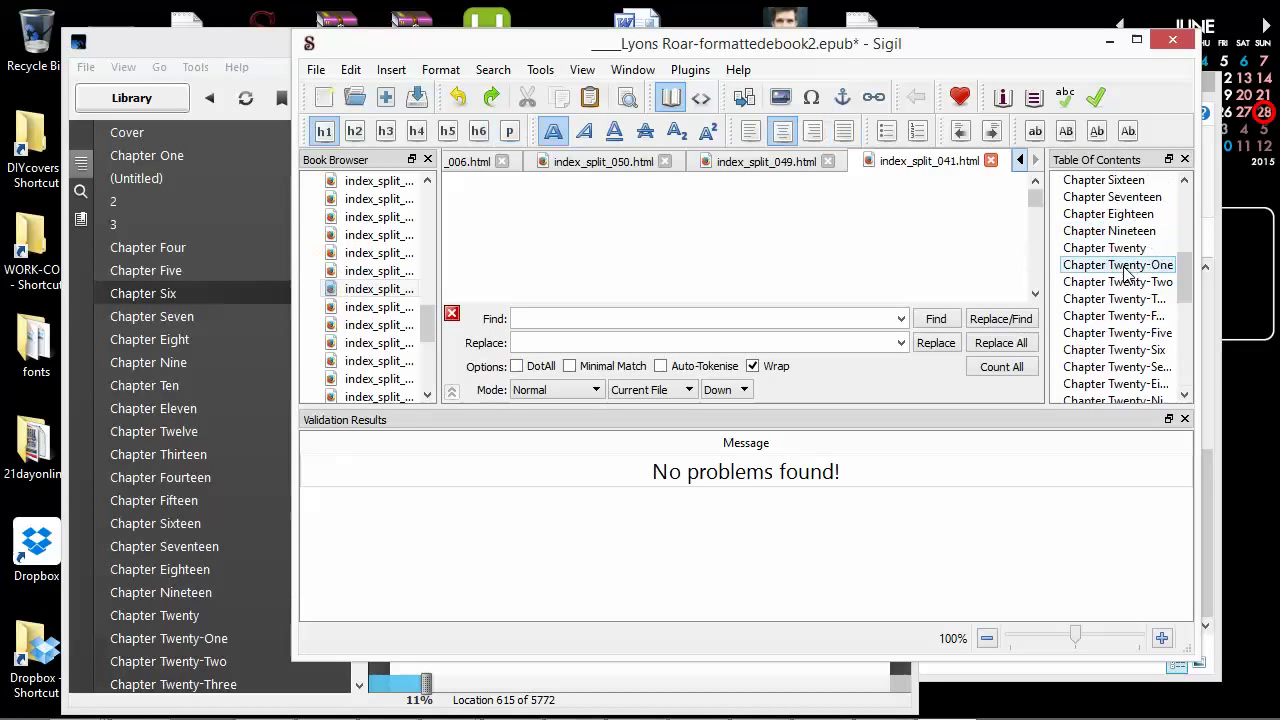
click(1110, 250)
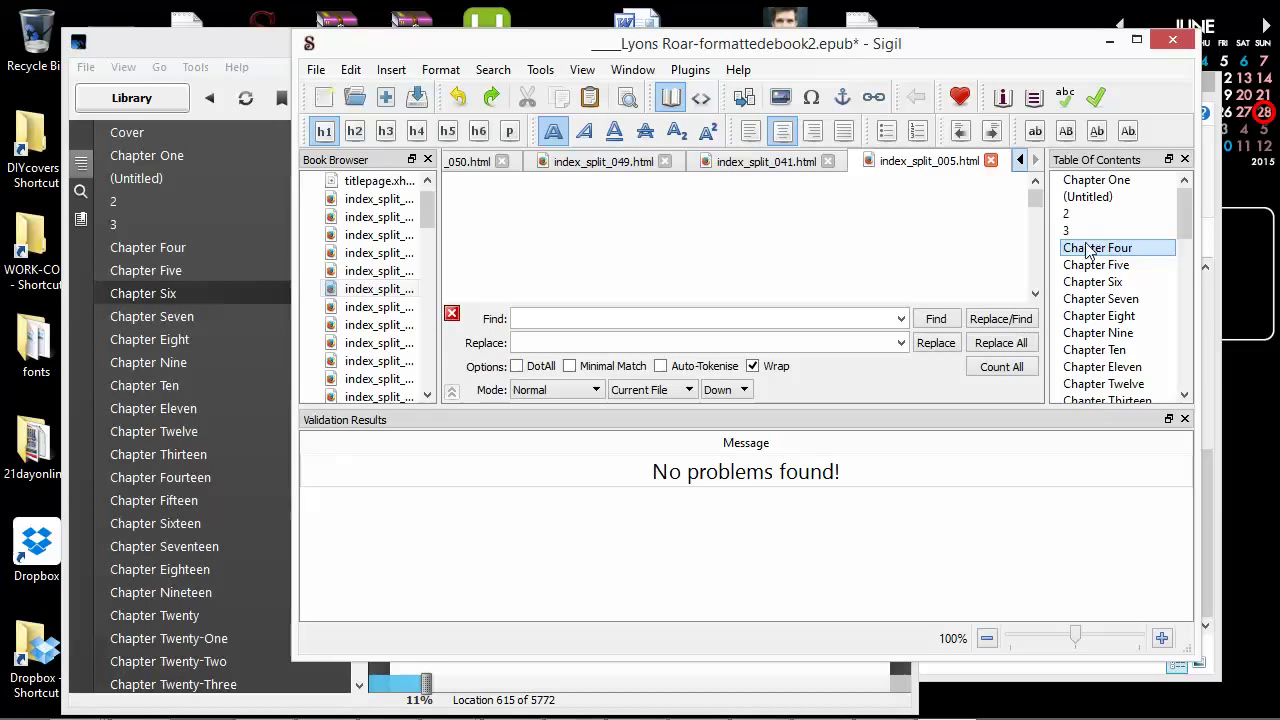
scroll(860, 240, down, 3)
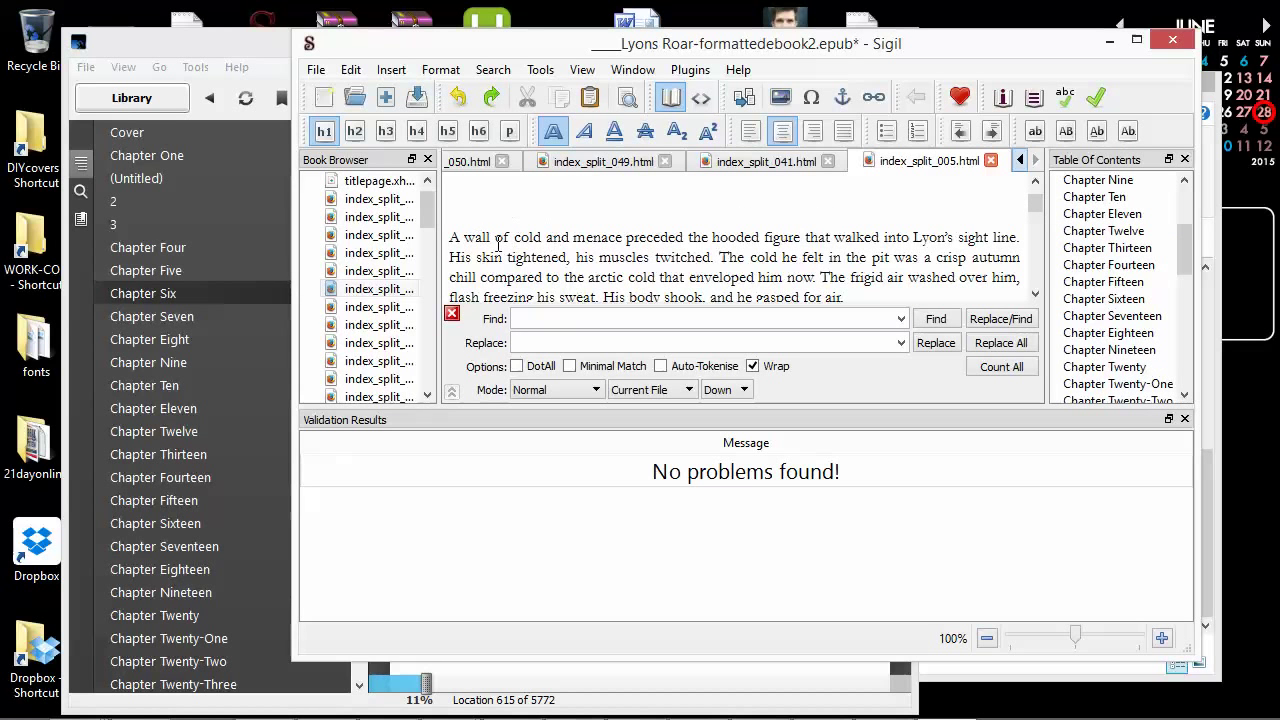
scroll(576, 257, down, 1)
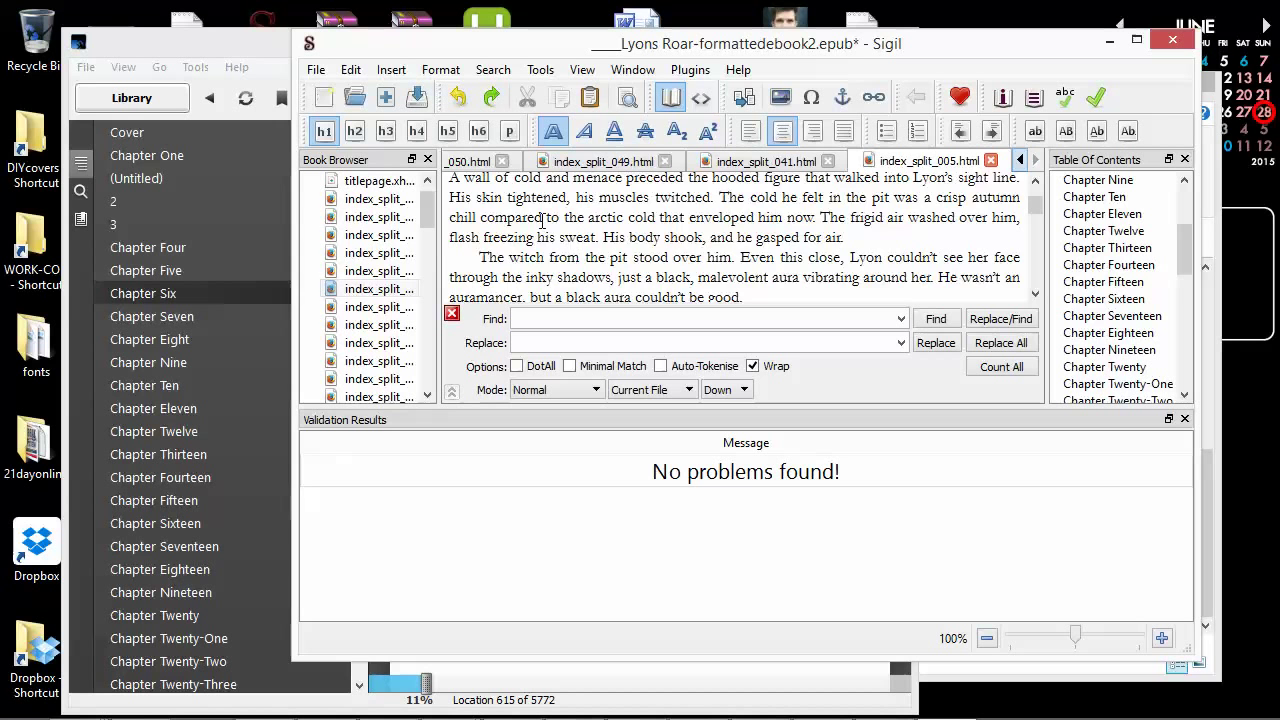
Step: View Chapter Four's HTML source with its block classes, then open stylesheet.css
click(701, 97)
scroll(621, 256, down, 1)
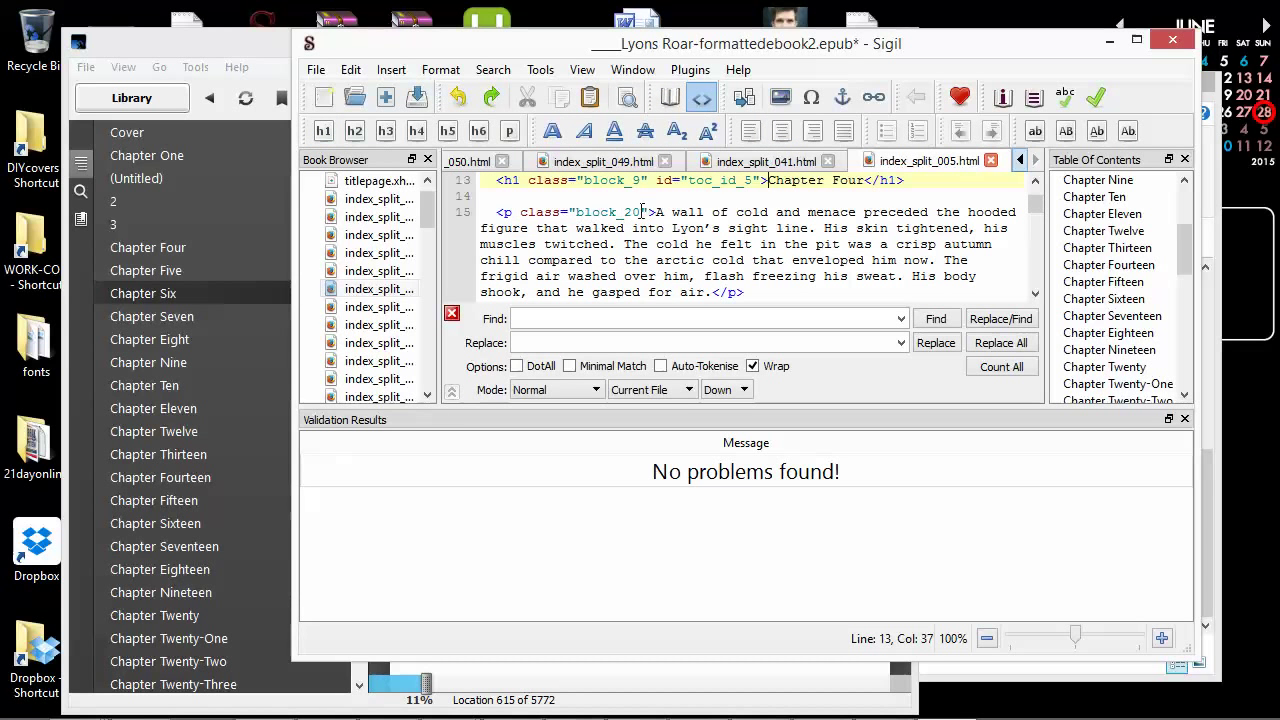
scroll(629, 217, down, 1)
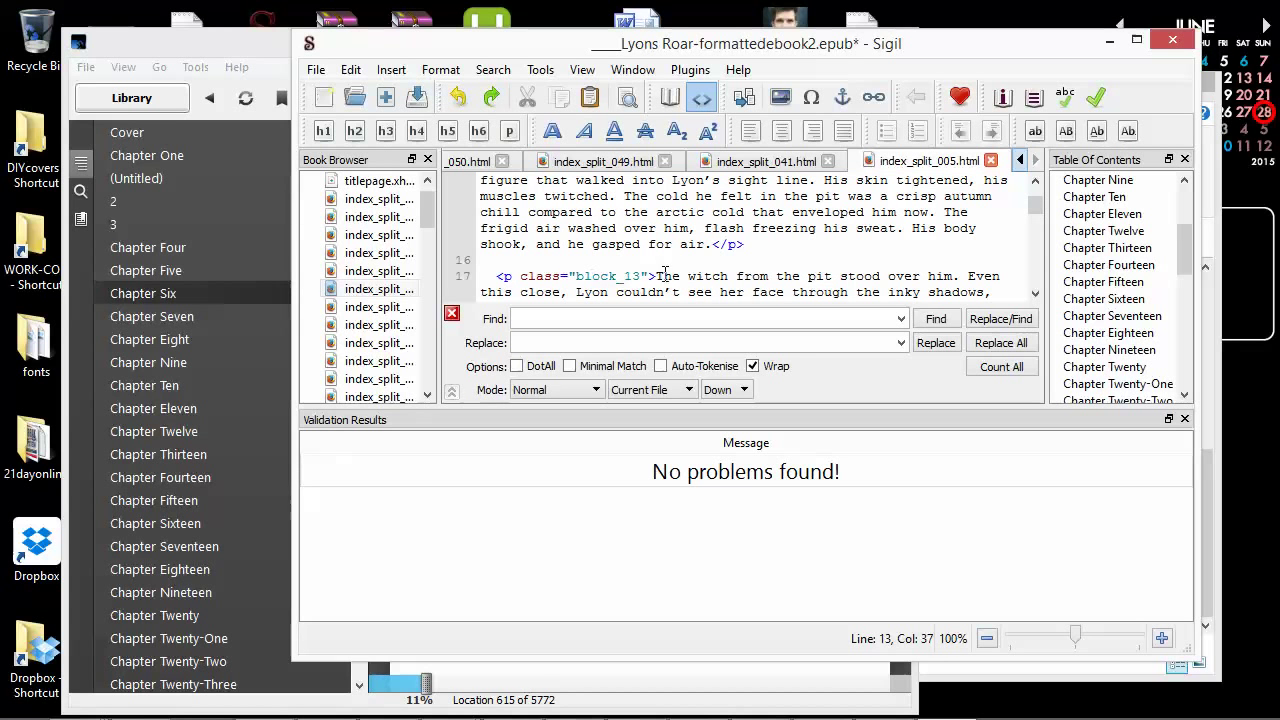
scroll(660, 259, up, 1)
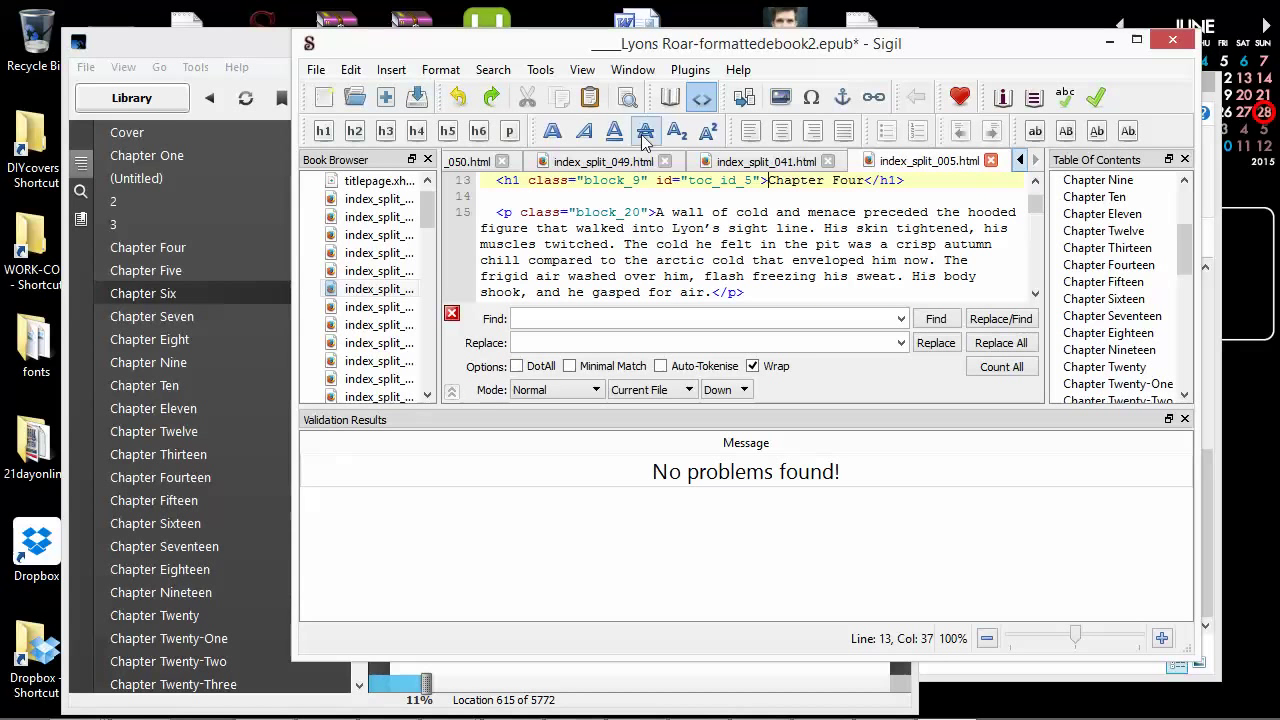
drag(432, 214, 432, 191)
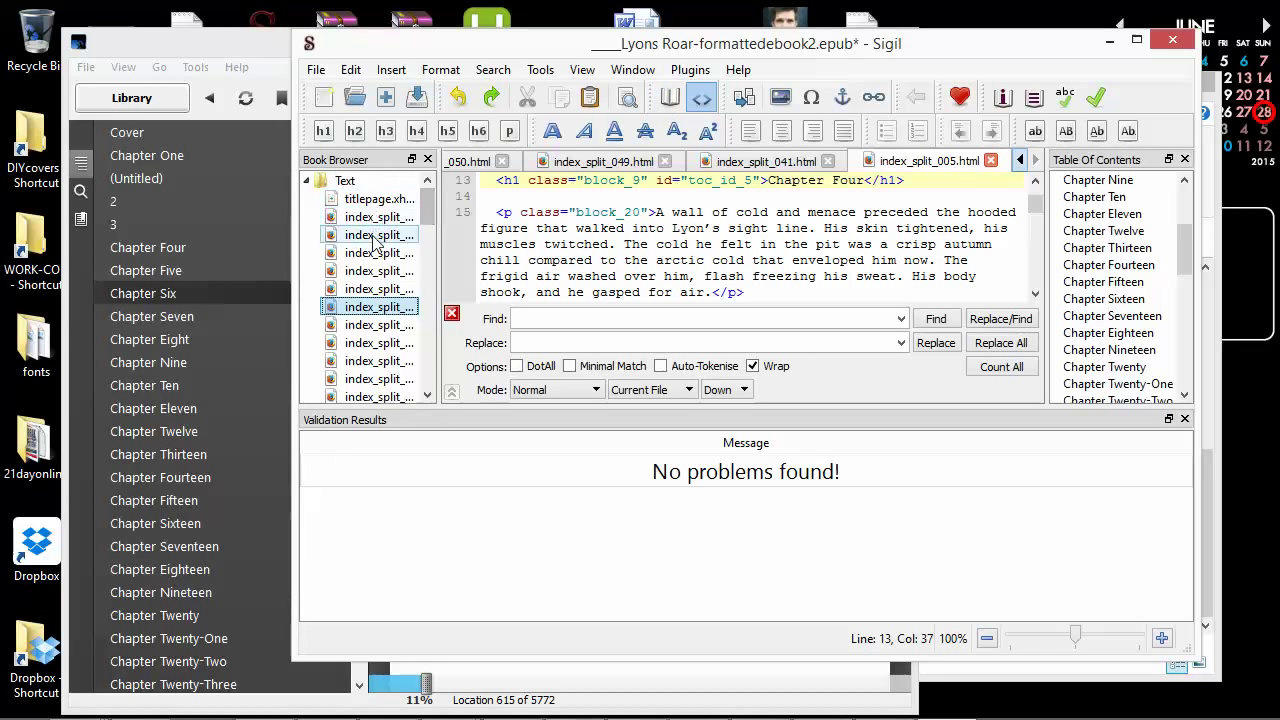
scroll(372, 240, down, 10)
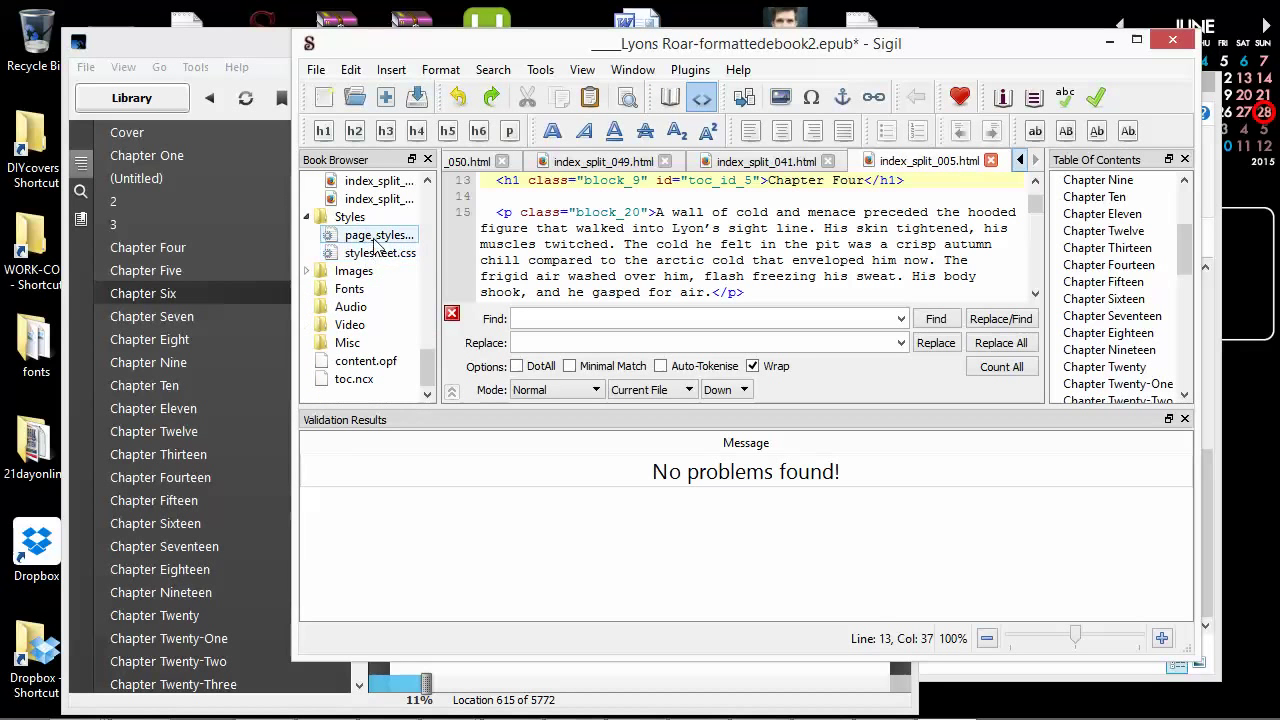
double_click(380, 253)
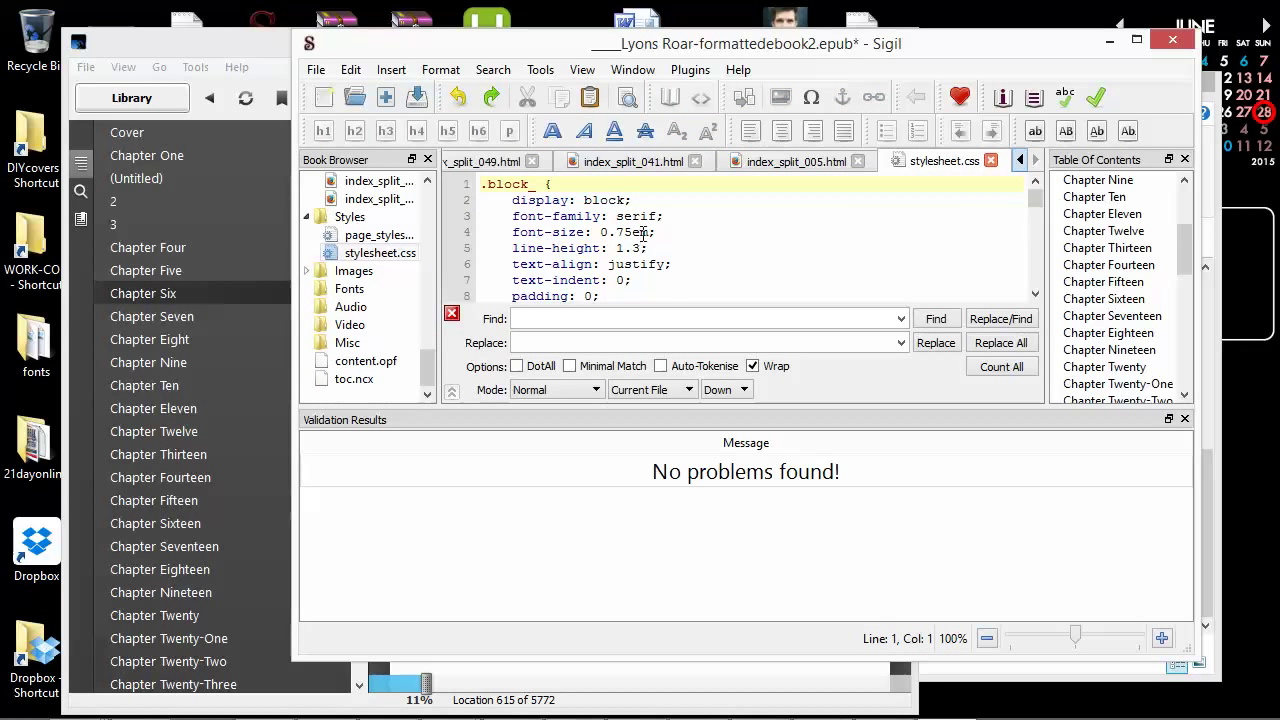
Step: Scroll through stylesheet.css's .block rules, inspecting the text-indent rule on line 211
scroll(603, 232, down, 20)
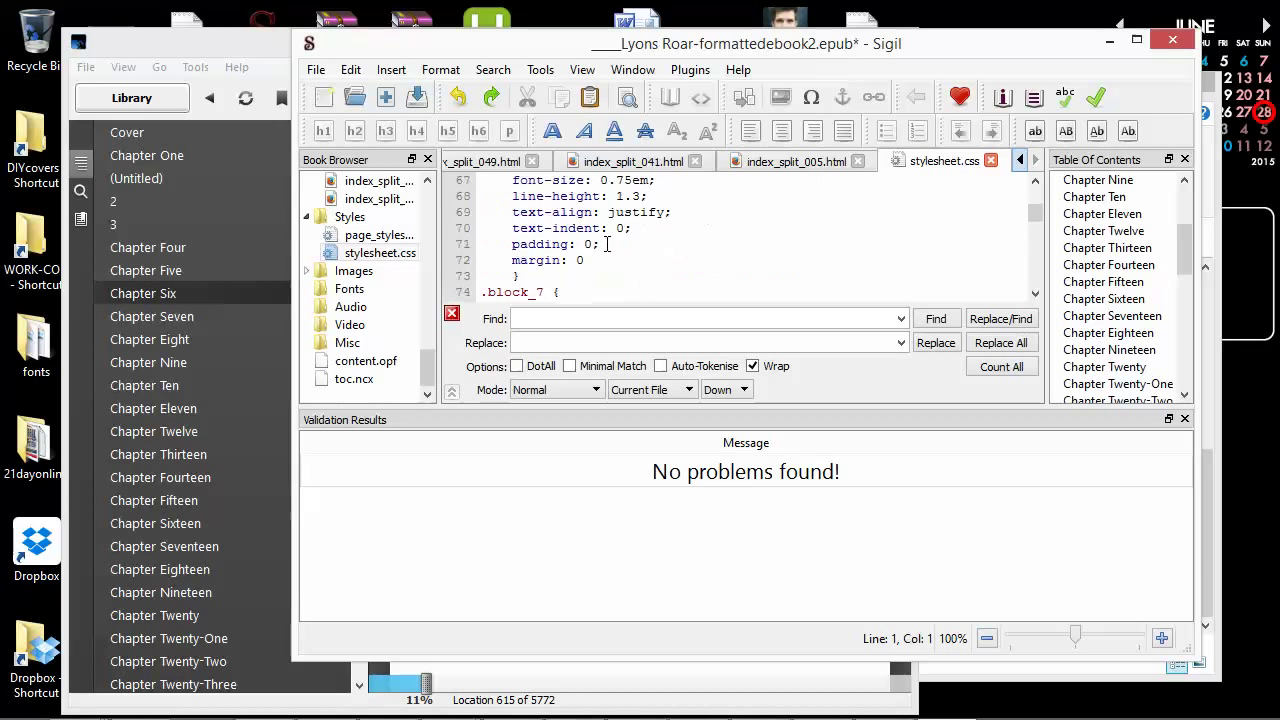
scroll(607, 244, down, 20)
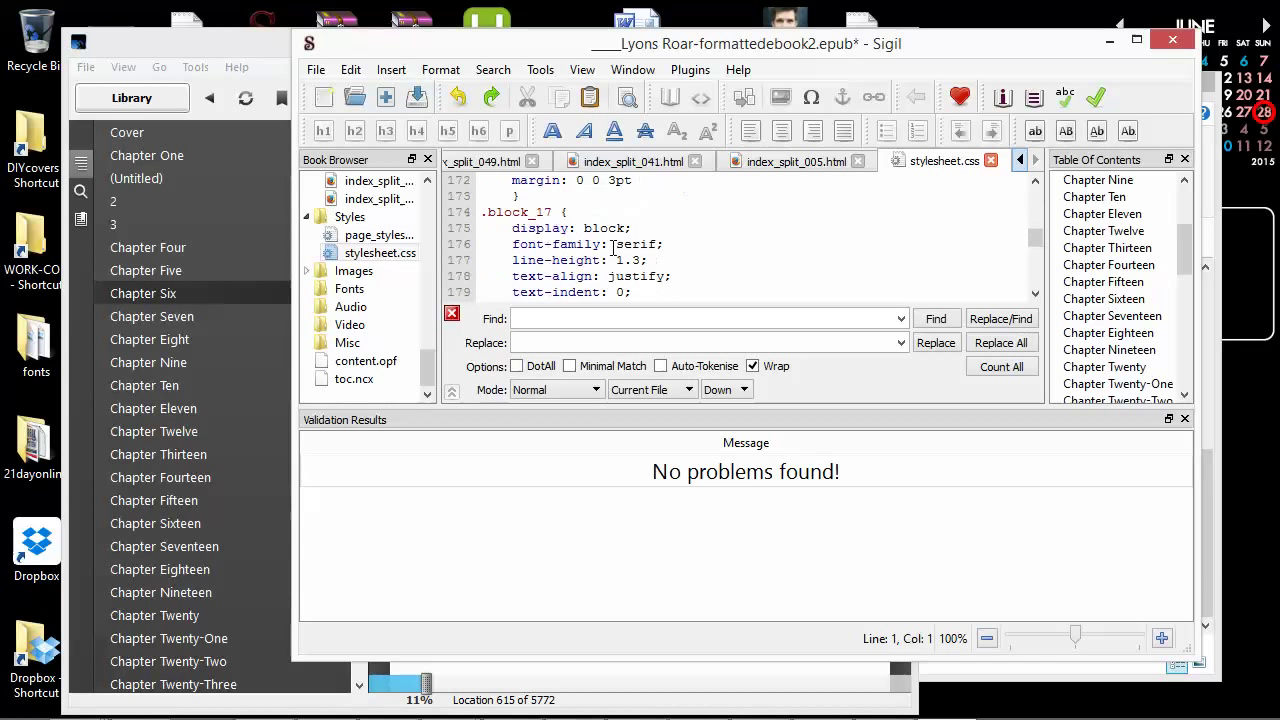
scroll(613, 248, down, 6)
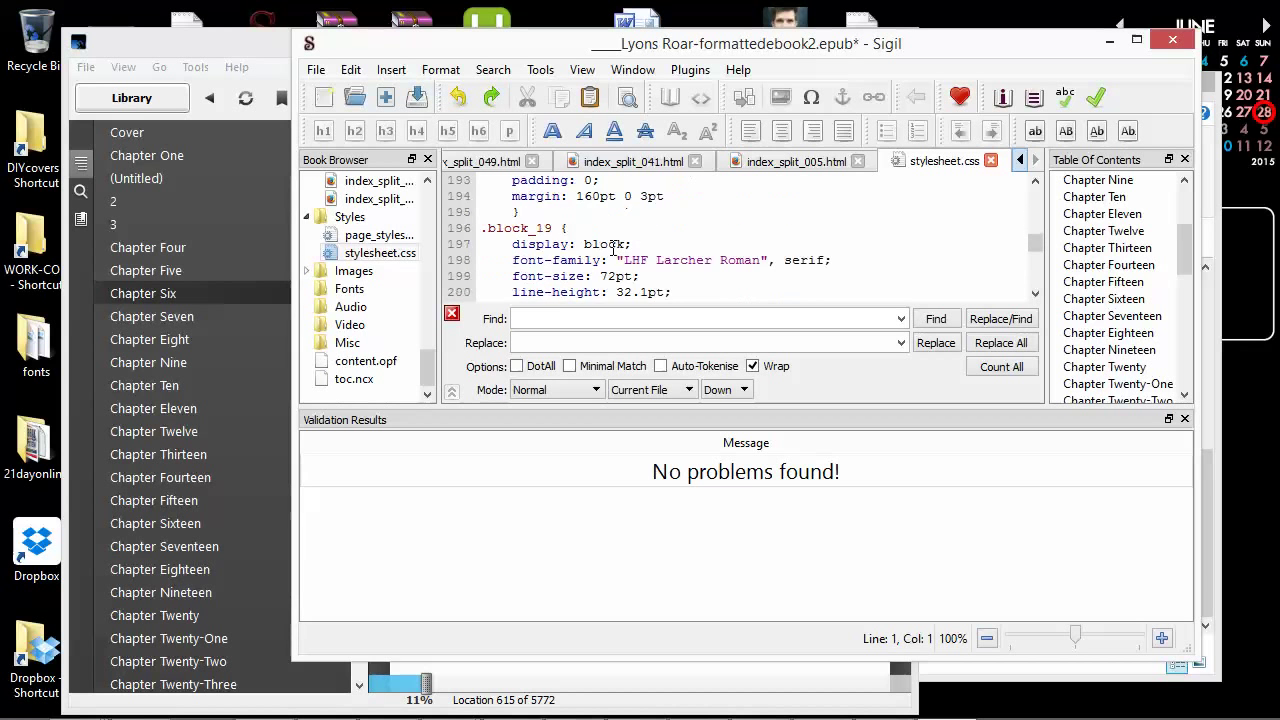
scroll(613, 248, down, 4)
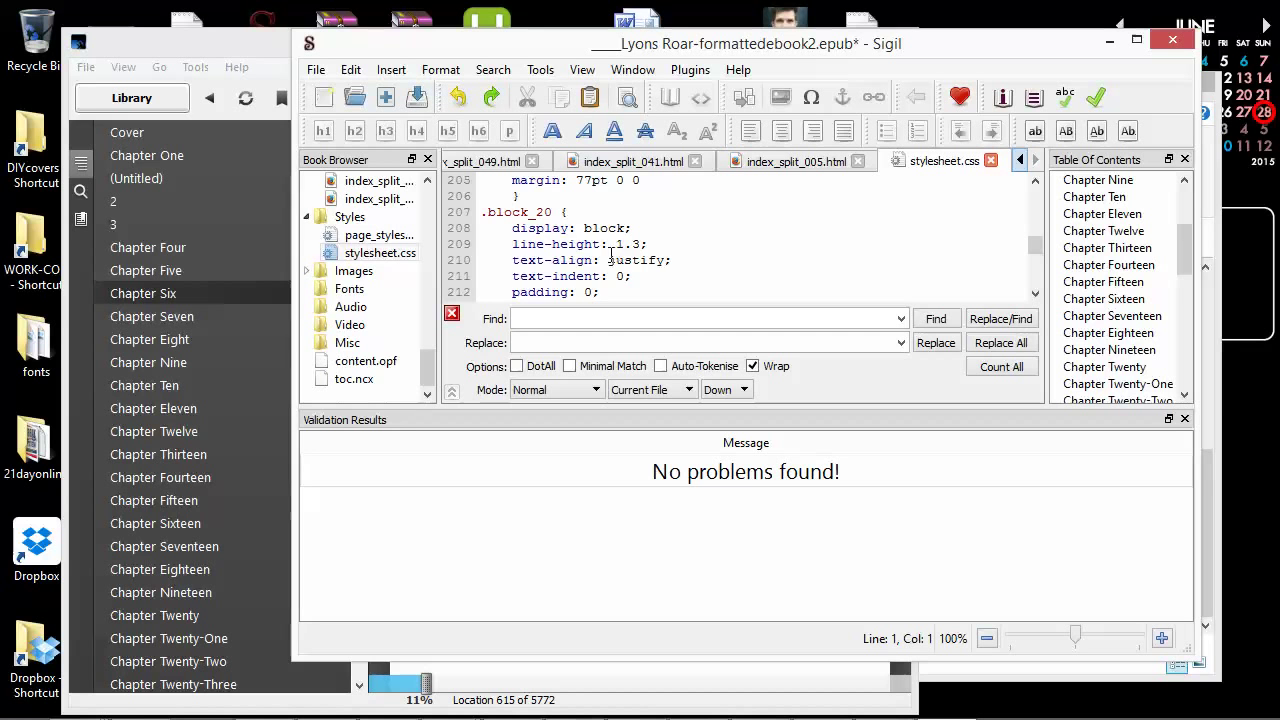
scroll(596, 262, down, 1)
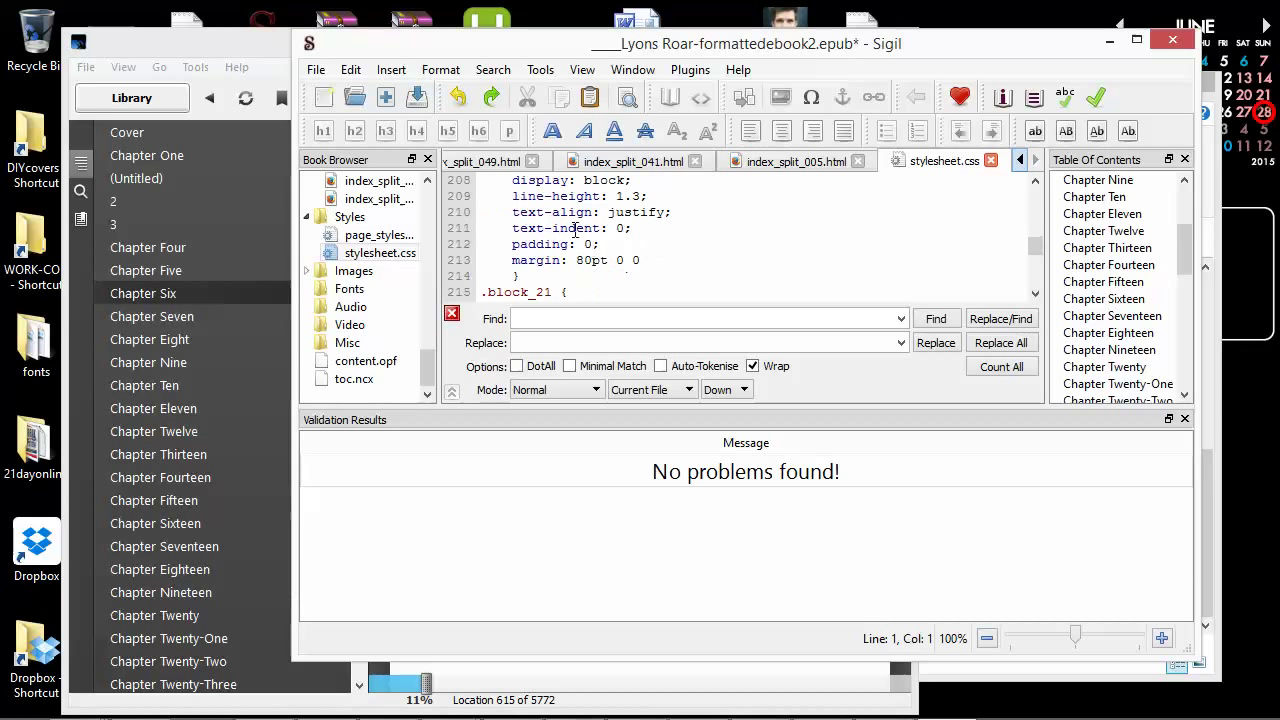
drag(630, 228, 503, 232)
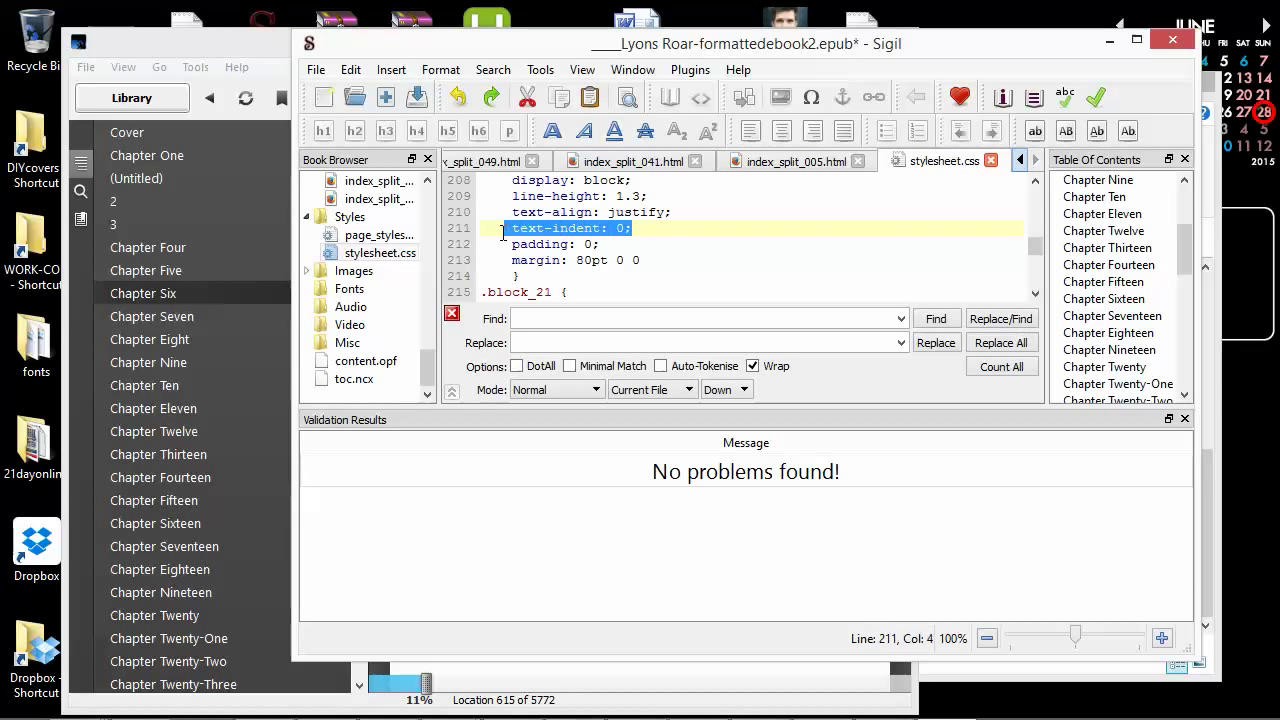
click(620, 231)
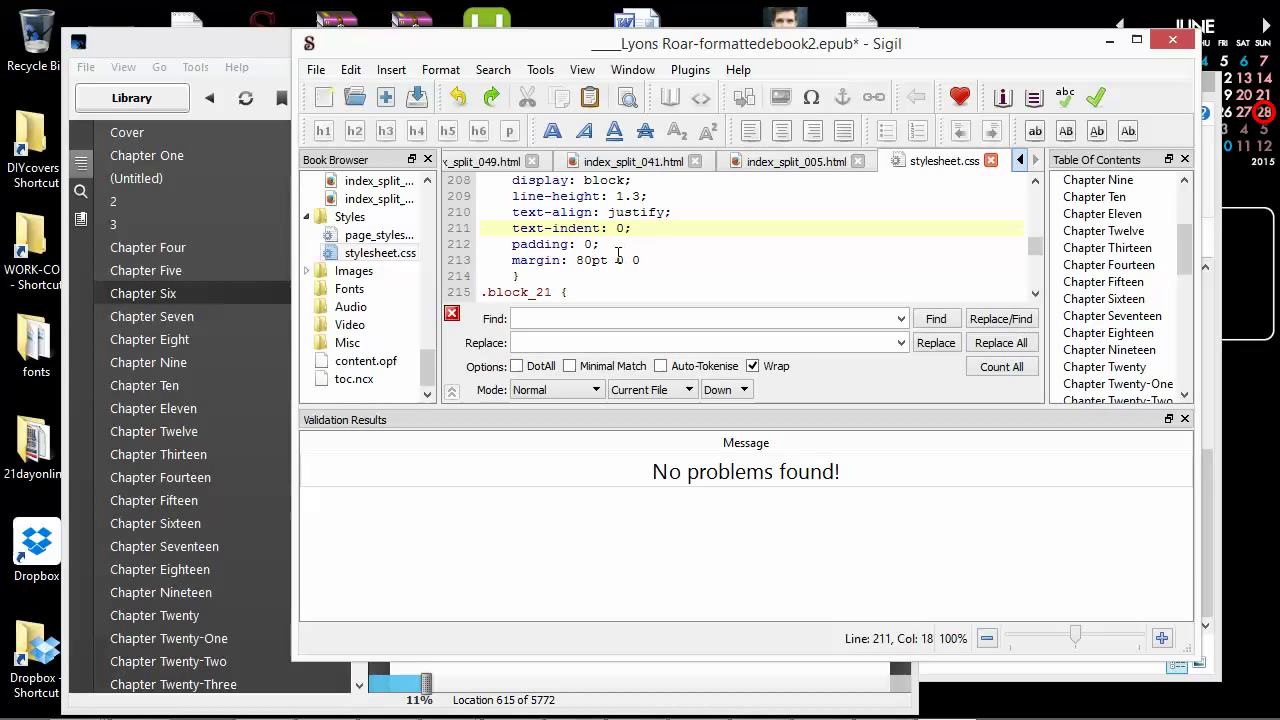
Step: Check the Bebas Neue font rule, then go back to index_split_049.html
scroll(687, 248, up, 20)
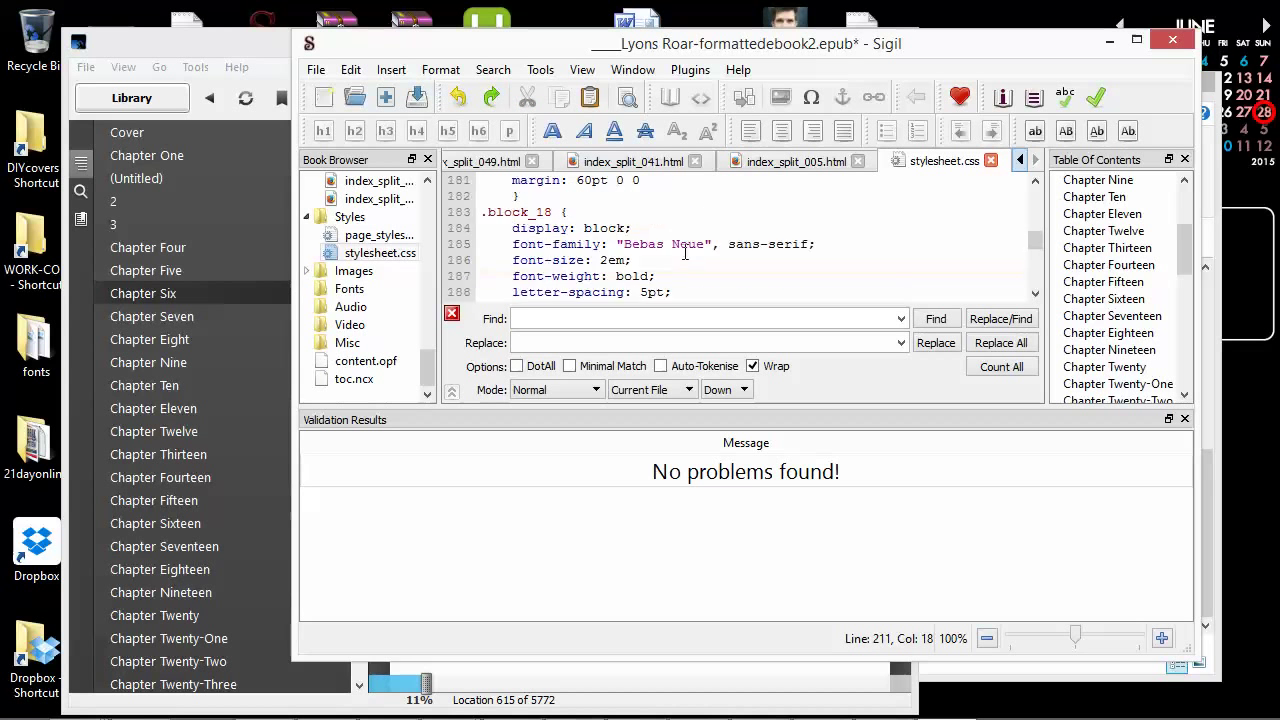
scroll(668, 242, up, 3)
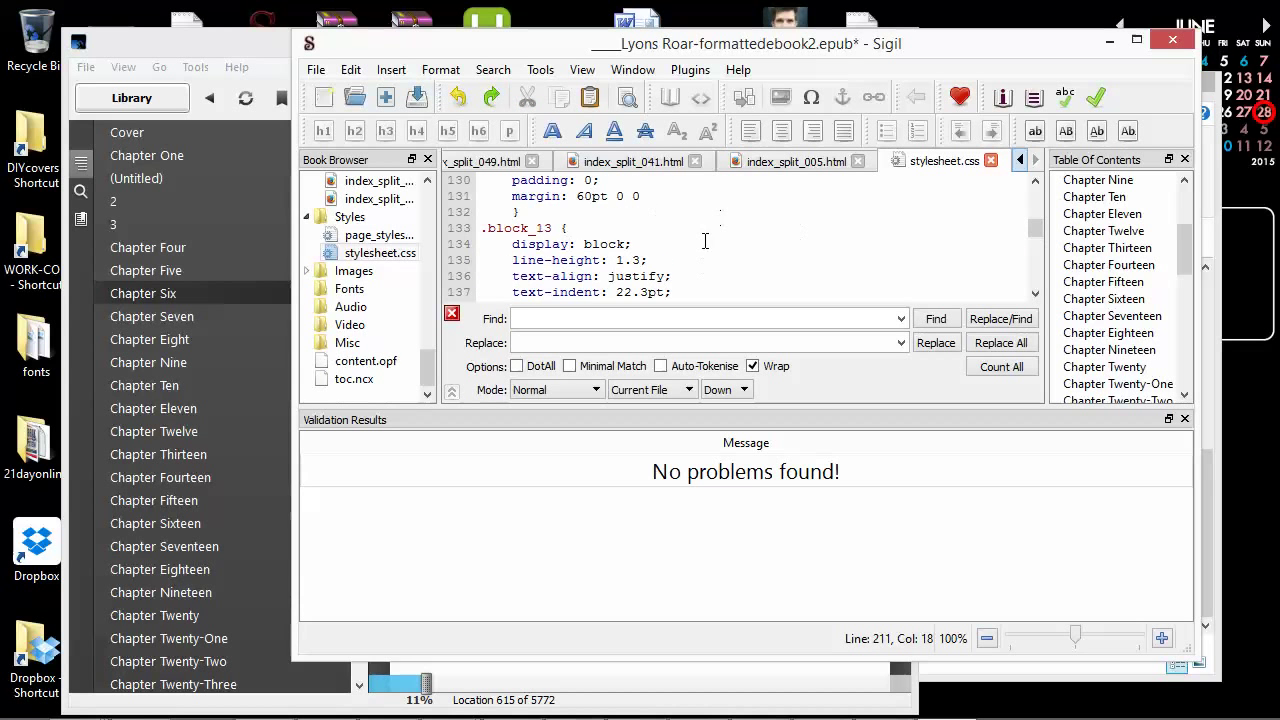
scroll(704, 240, down, 7)
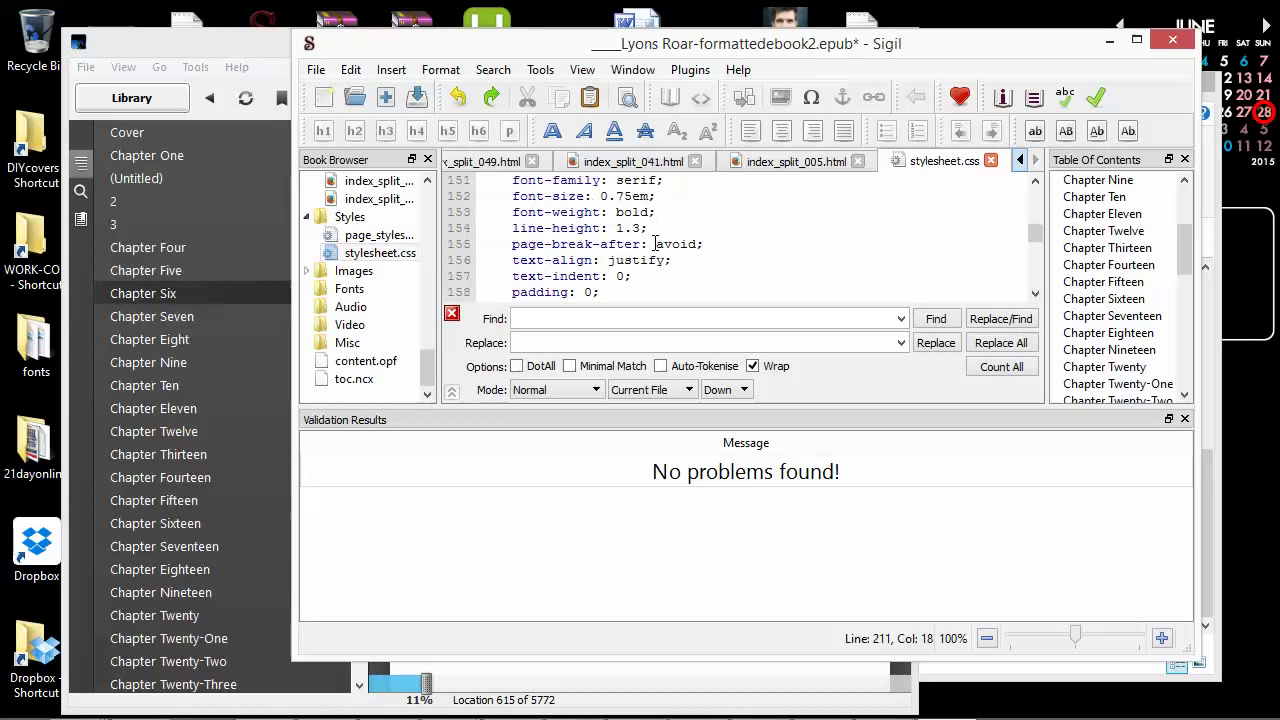
scroll(656, 243, up, 5)
drag(610, 228, 716, 232)
click(605, 228)
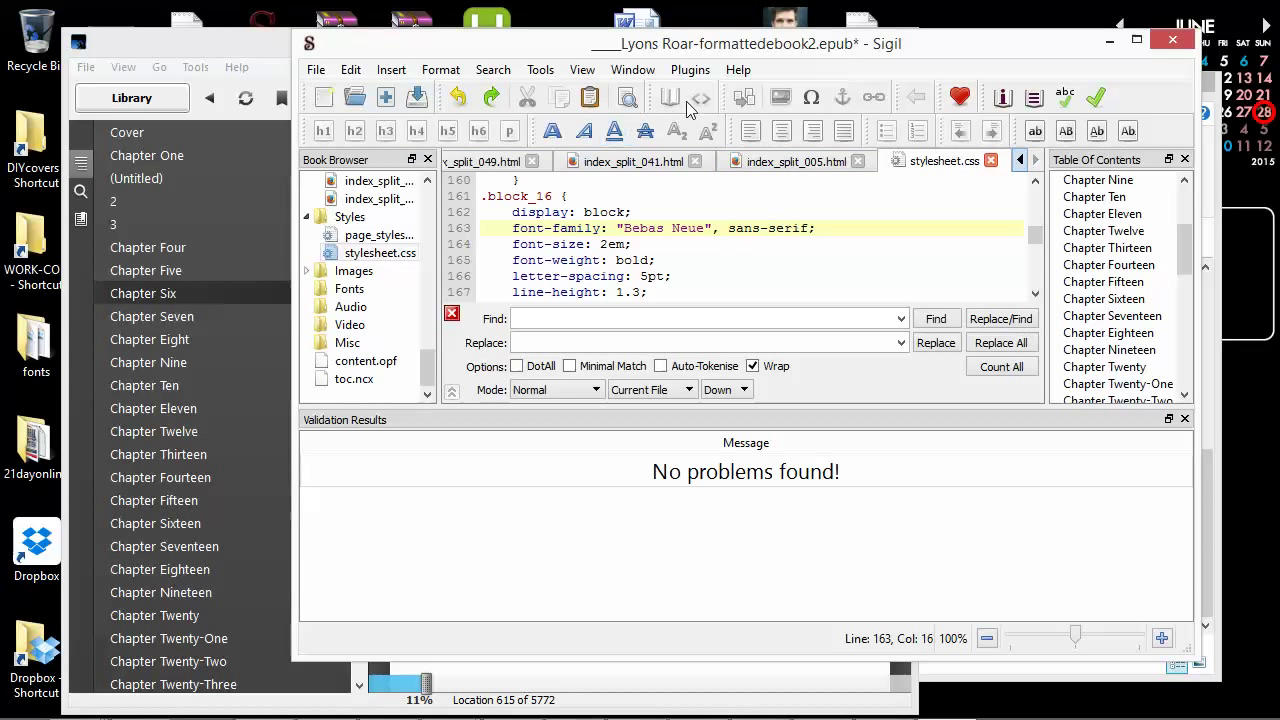
click(766, 249)
scroll(900, 240, up, 1)
drag(1035, 232, 1040, 198)
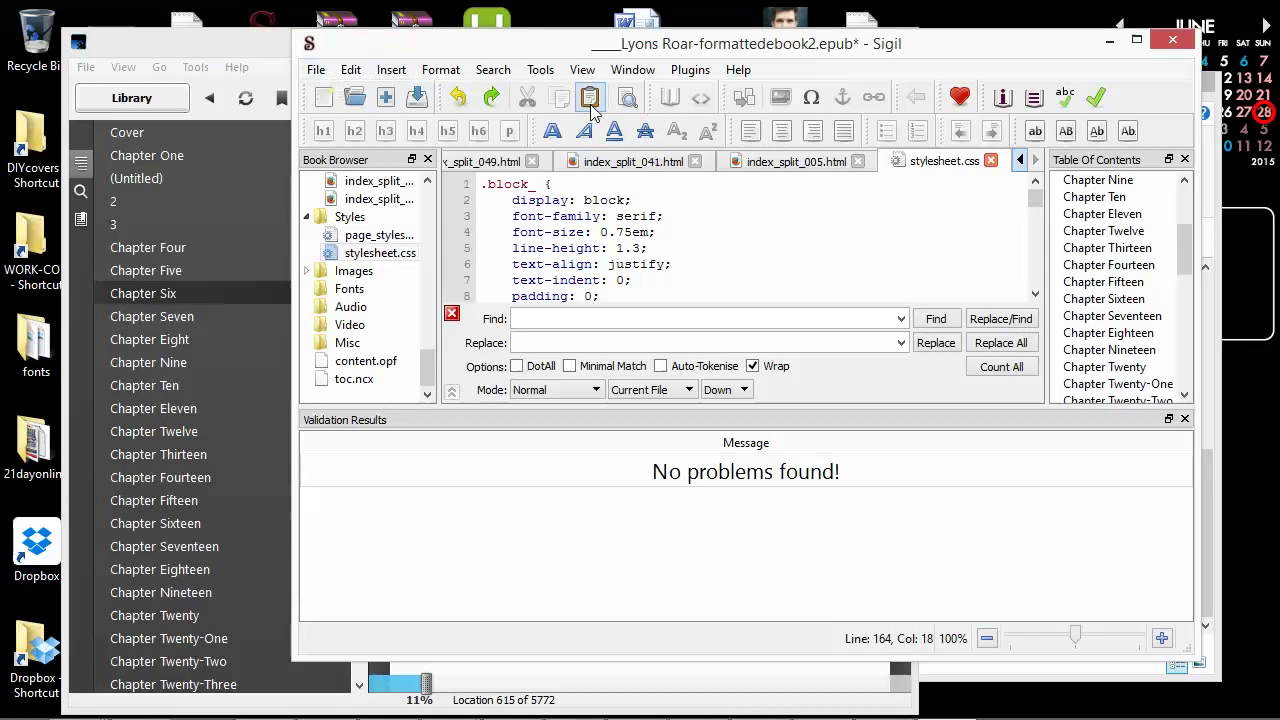
click(476, 163)
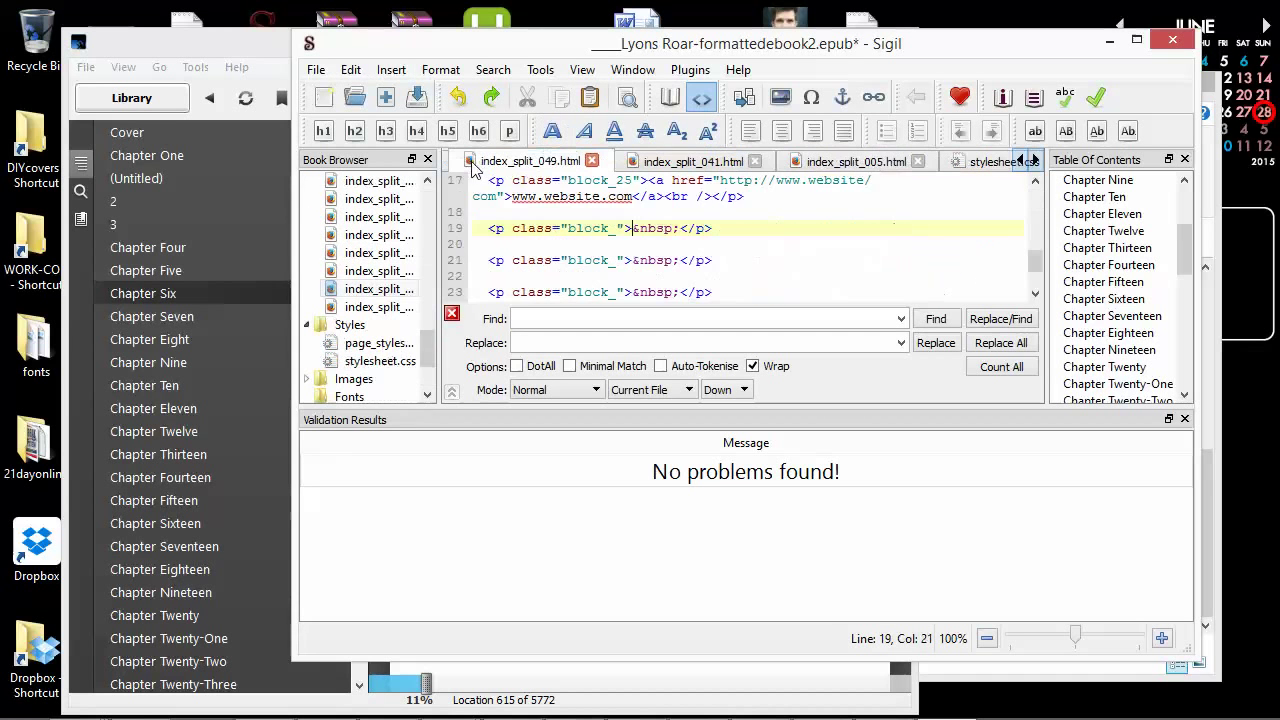
Step: Switch to book view and toggle bold on THE OFFER heading
click(670, 96)
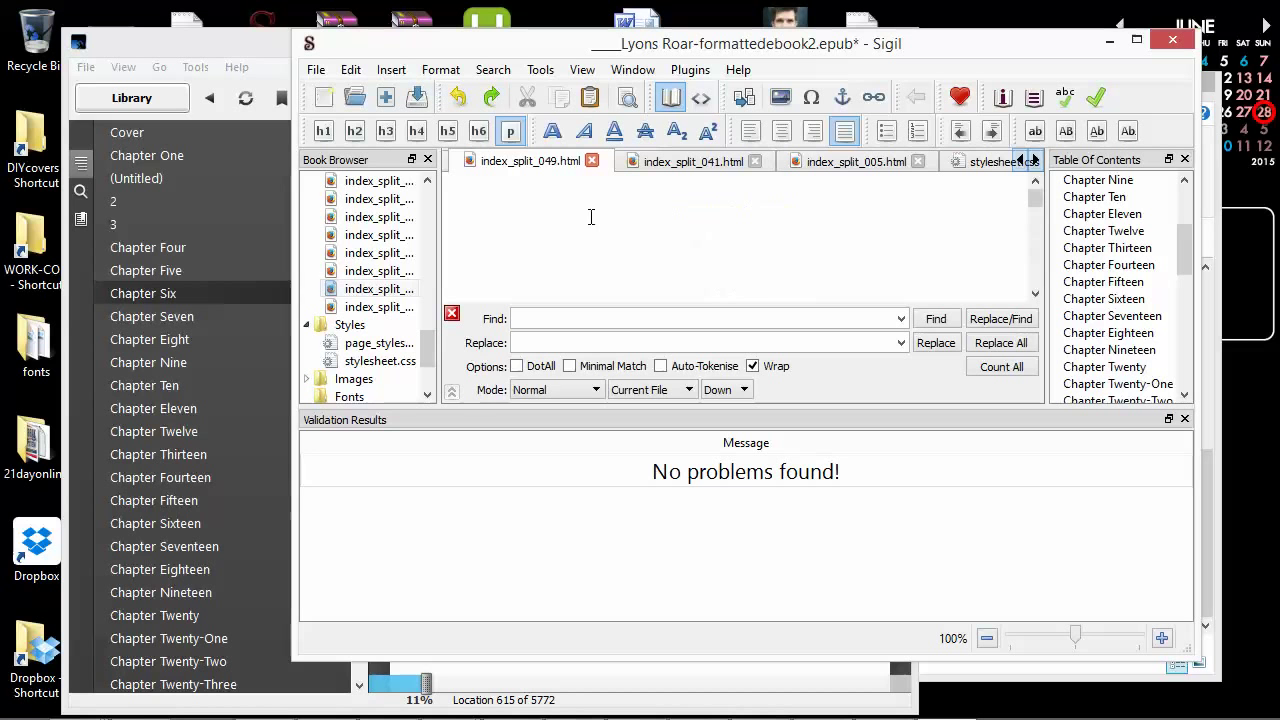
mouse_move(634, 217)
mouse_down()
mouse_move(832, 217)
mouse_move(620, 214)
mouse_up()
click(556, 131)
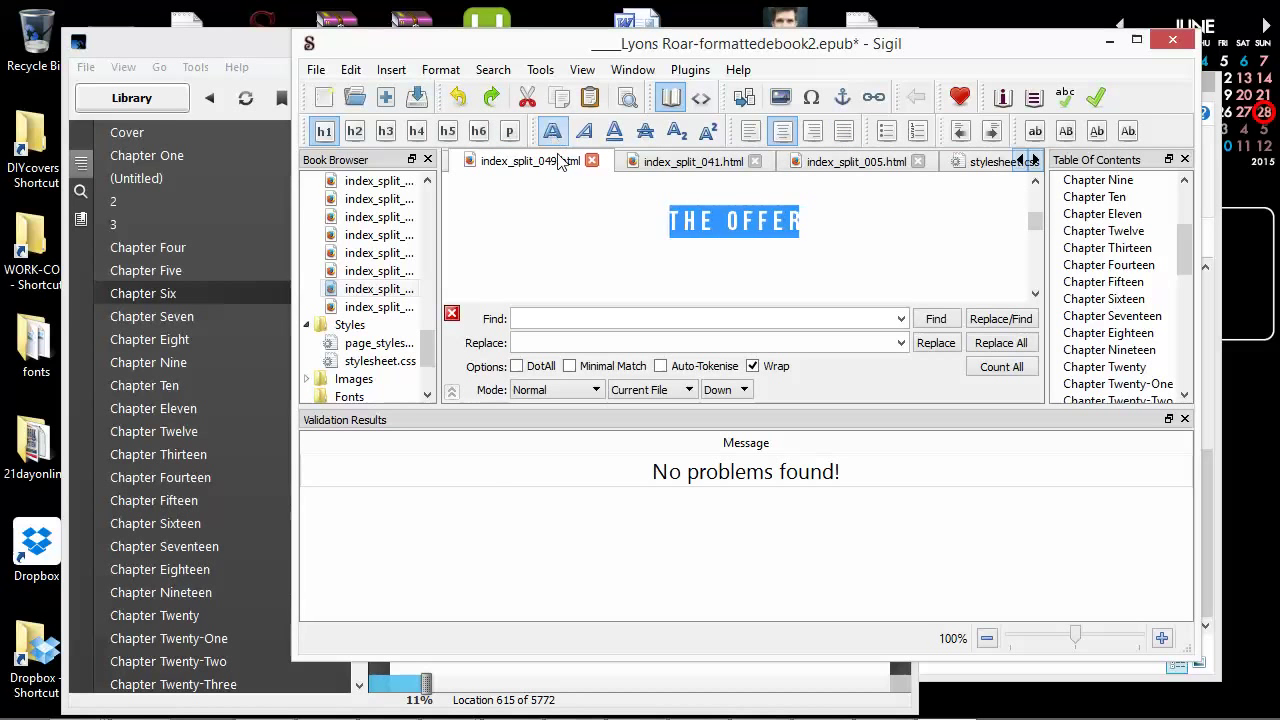
click(685, 221)
drag(823, 223, 565, 226)
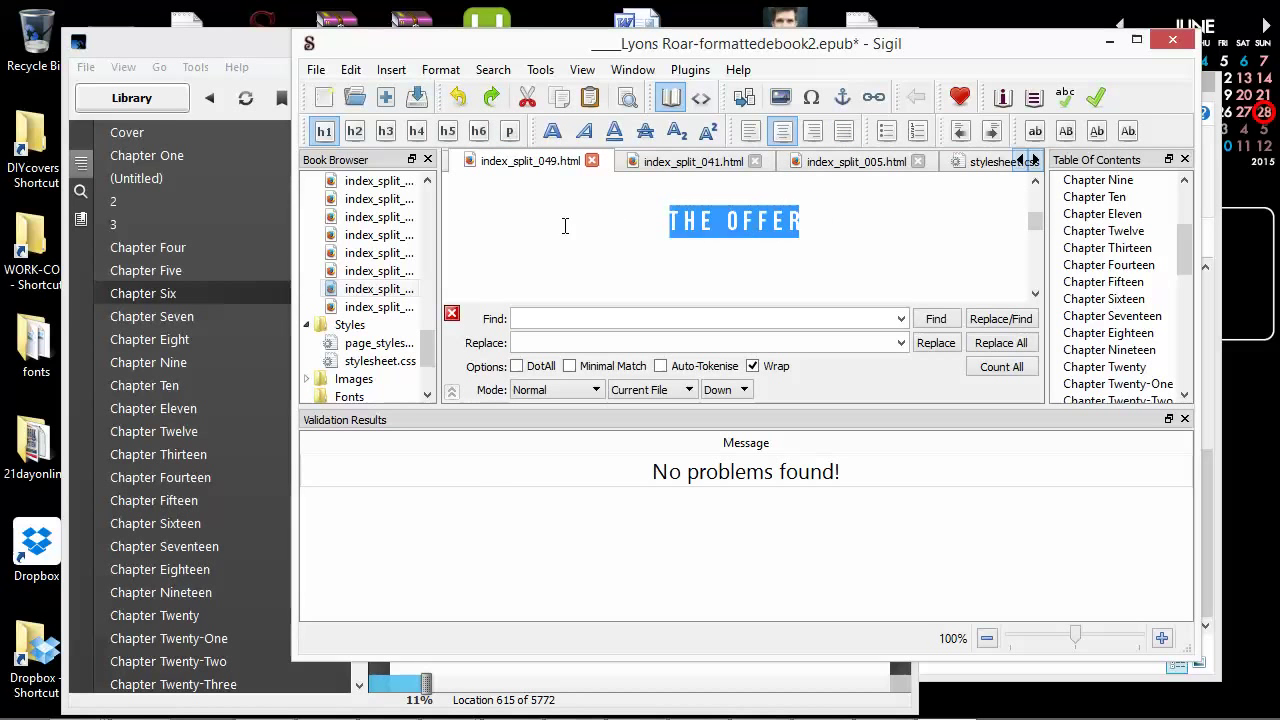
click(685, 241)
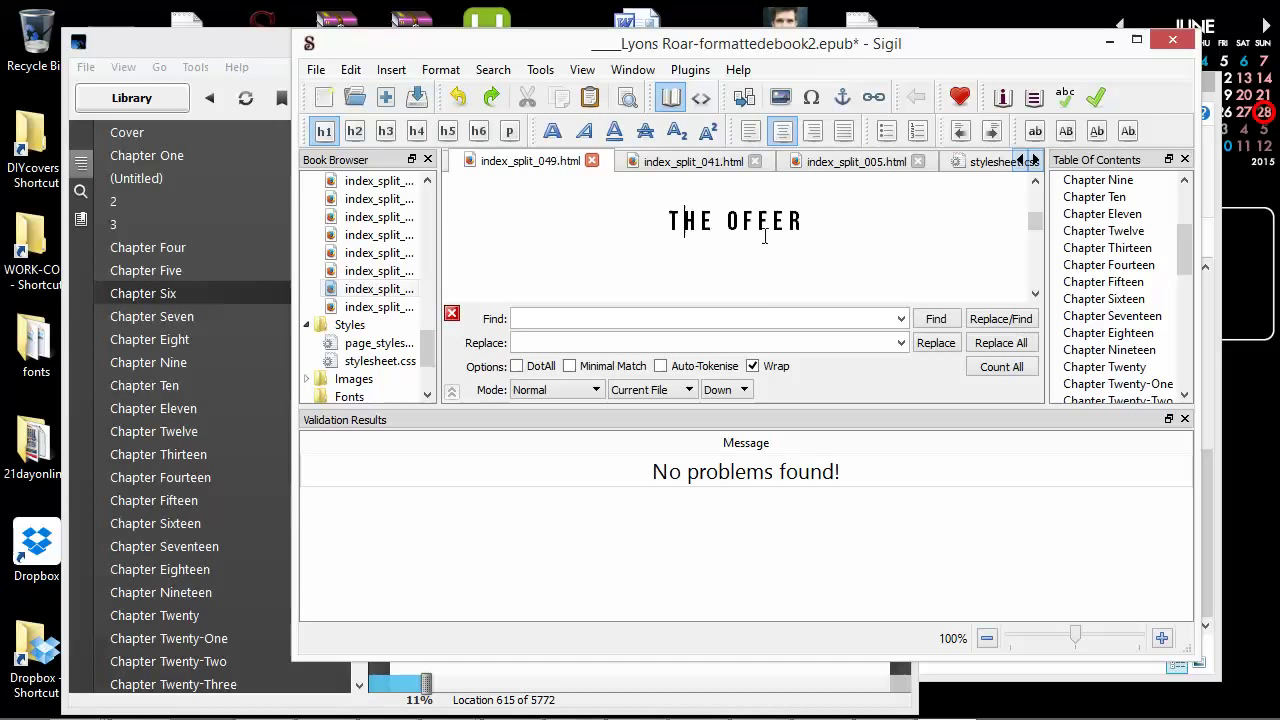
Step: Open index_split_048.html and remove bold from its EPILOGUE heading
double_click(398, 271)
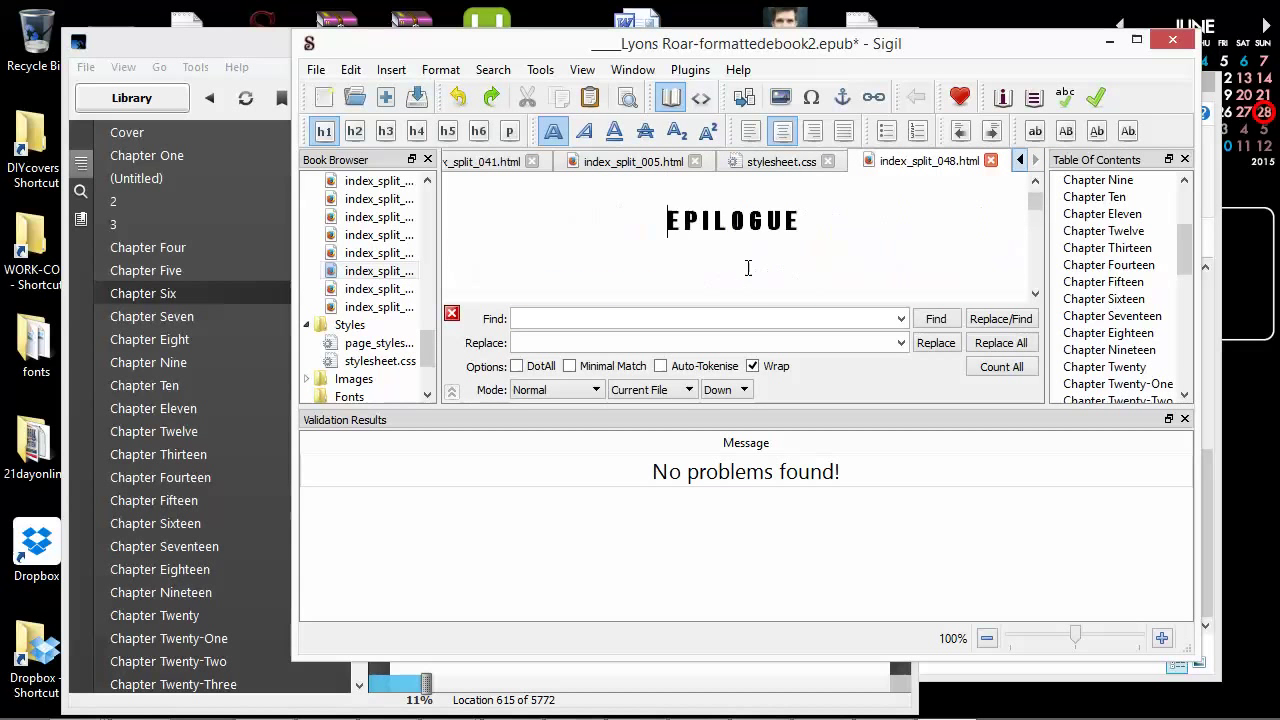
drag(810, 222, 626, 226)
click(563, 135)
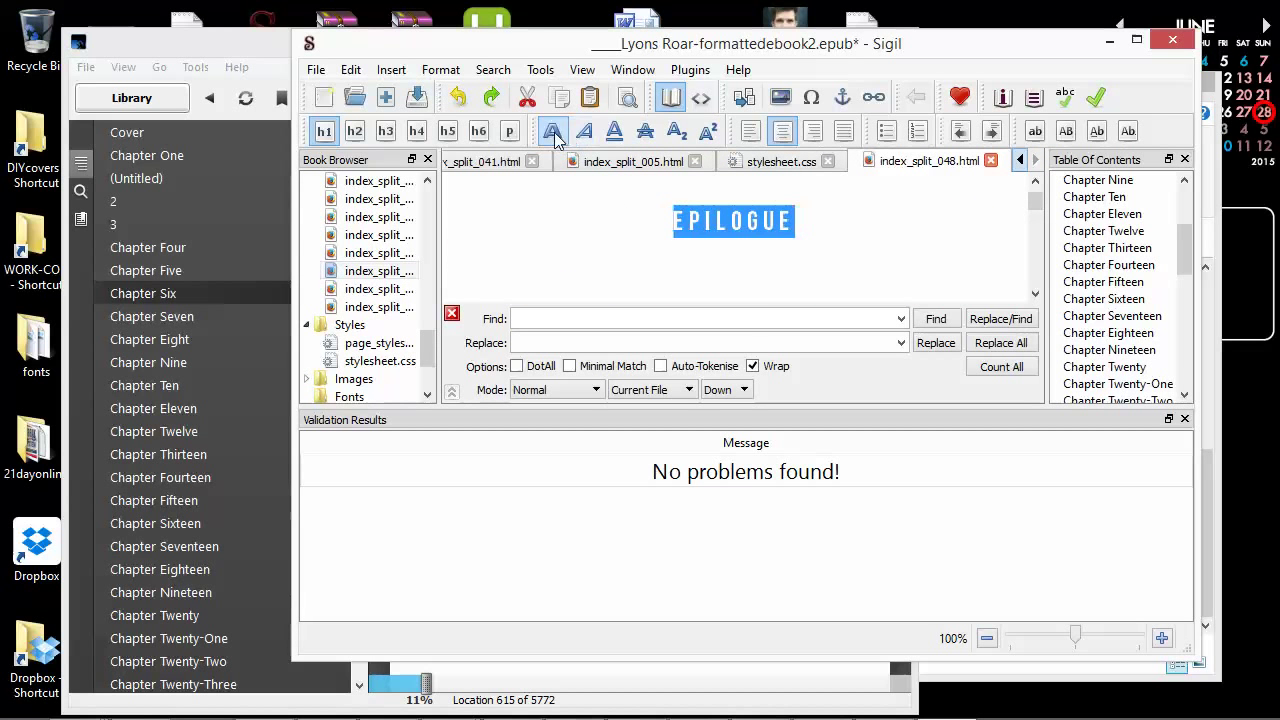
click(651, 219)
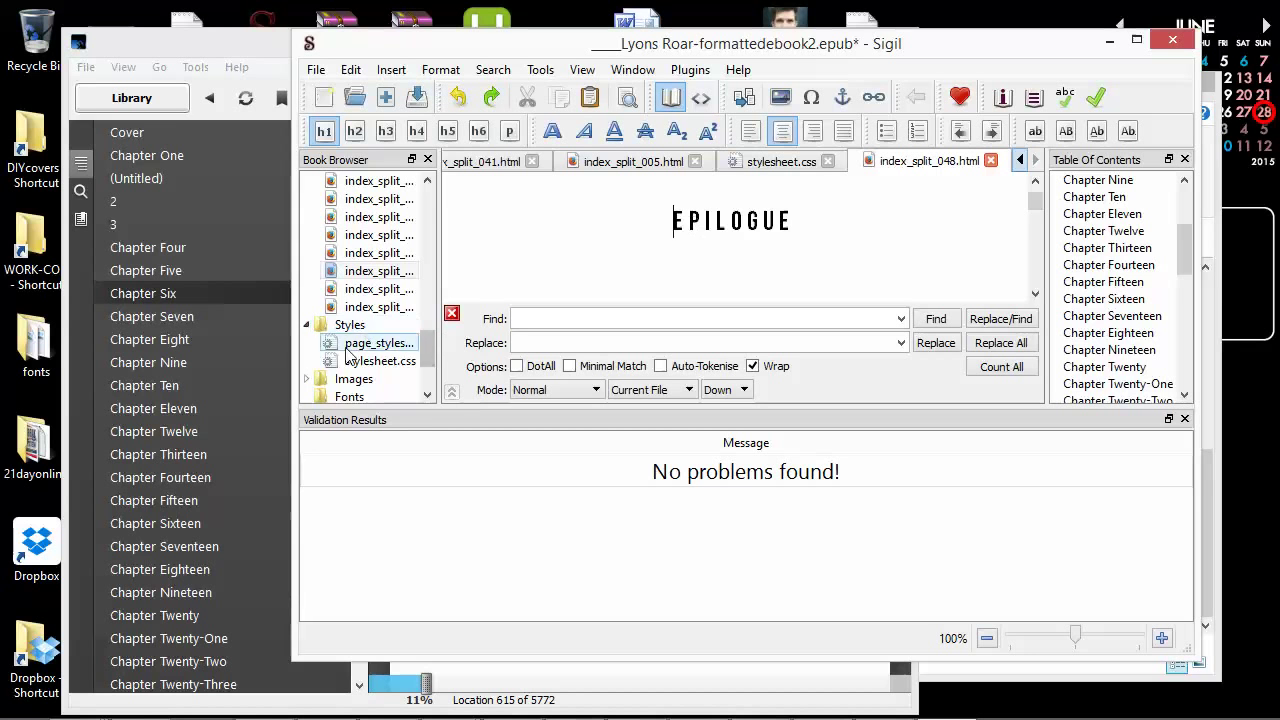
click(347, 399)
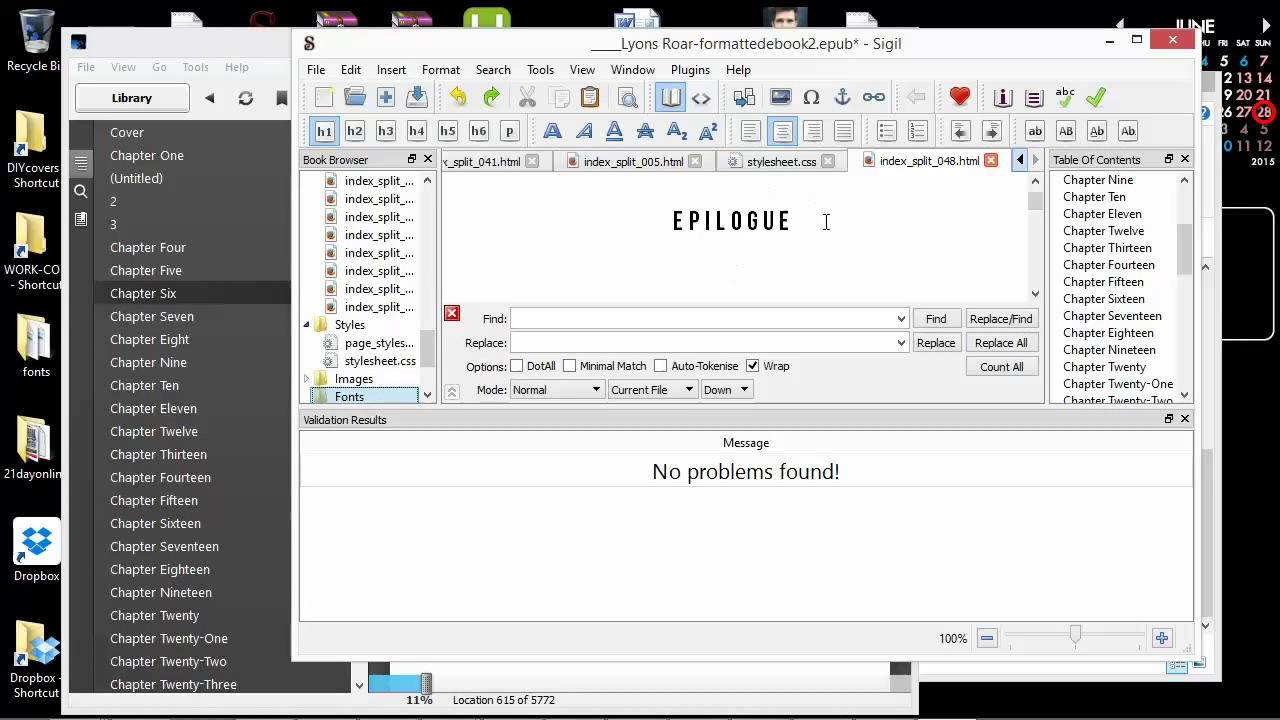
scroll(431, 298, down, 2)
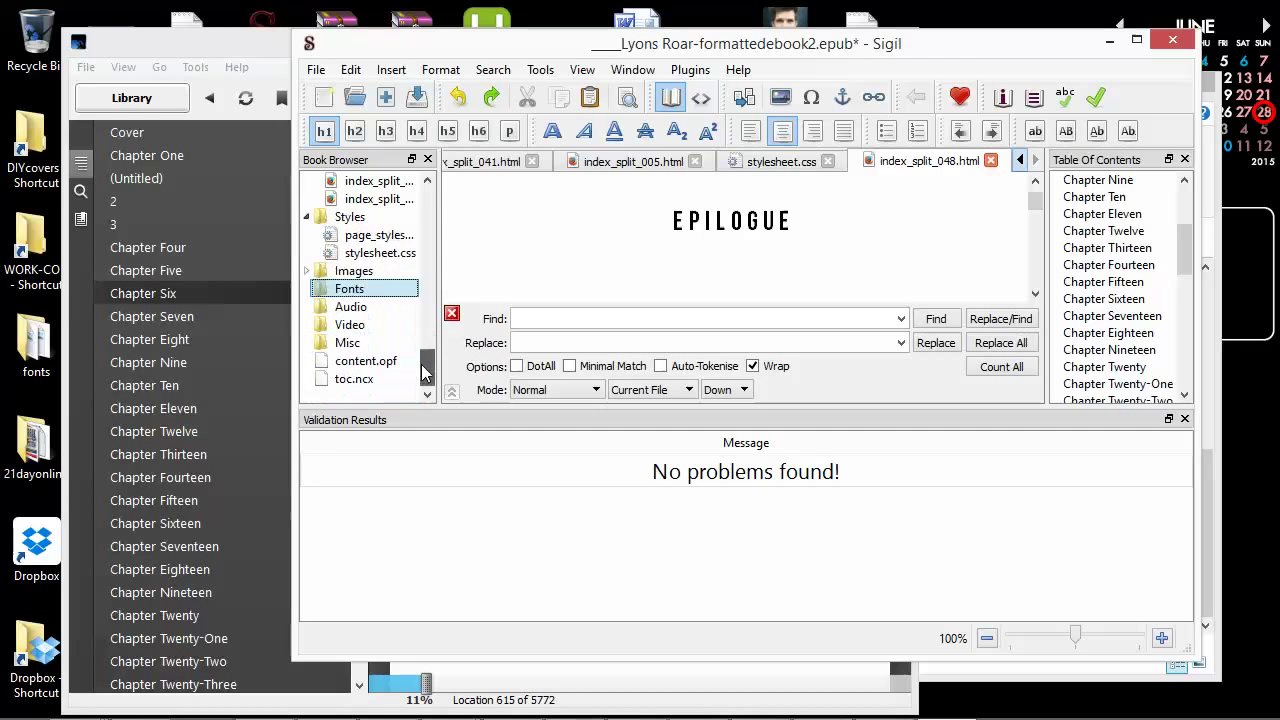
scroll(431, 298, up, 15)
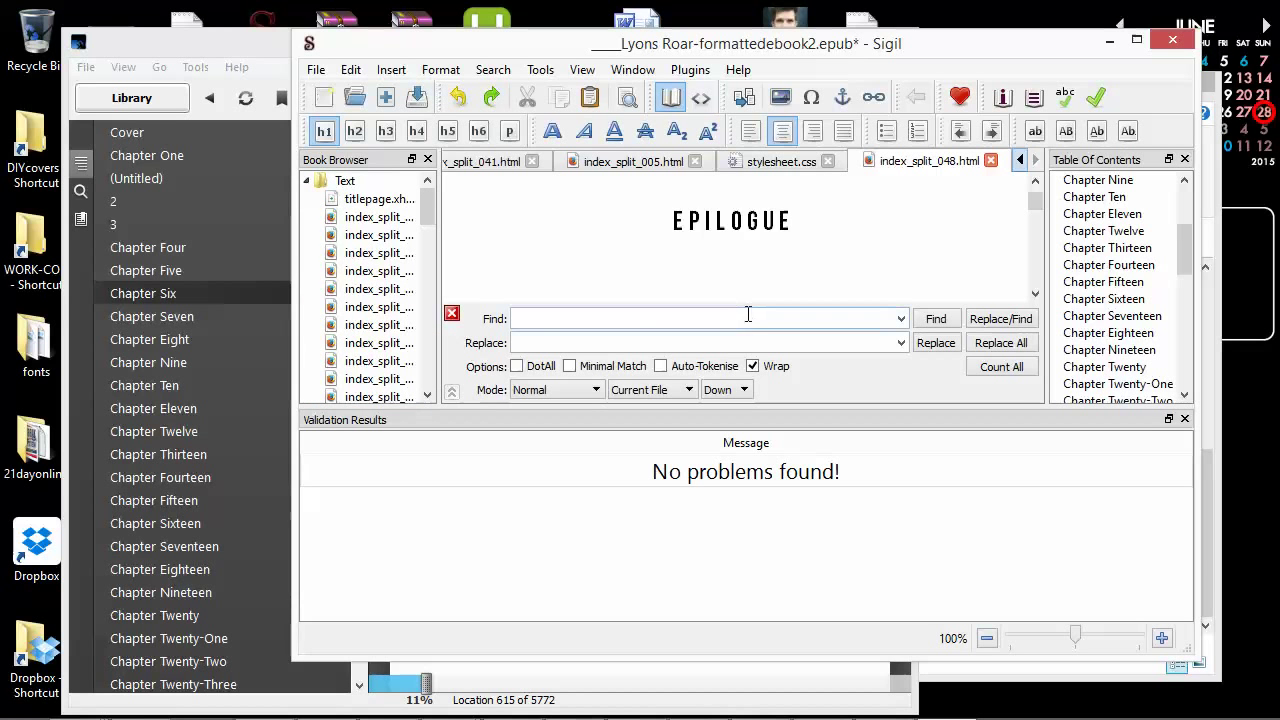
Step: Restore the accidentally deleted EPILOGUE heading with Ctrl+Z and scroll through the refreshed chapter
key(BackSpace)
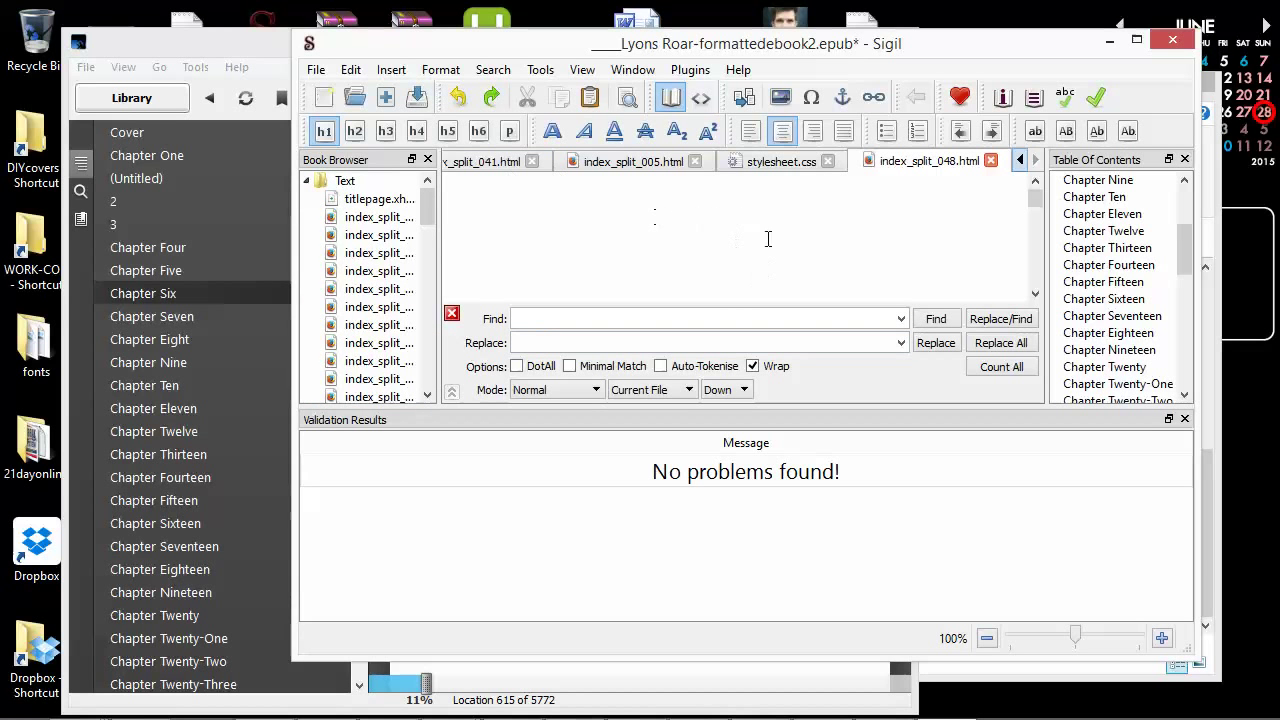
key(ctrl+z)
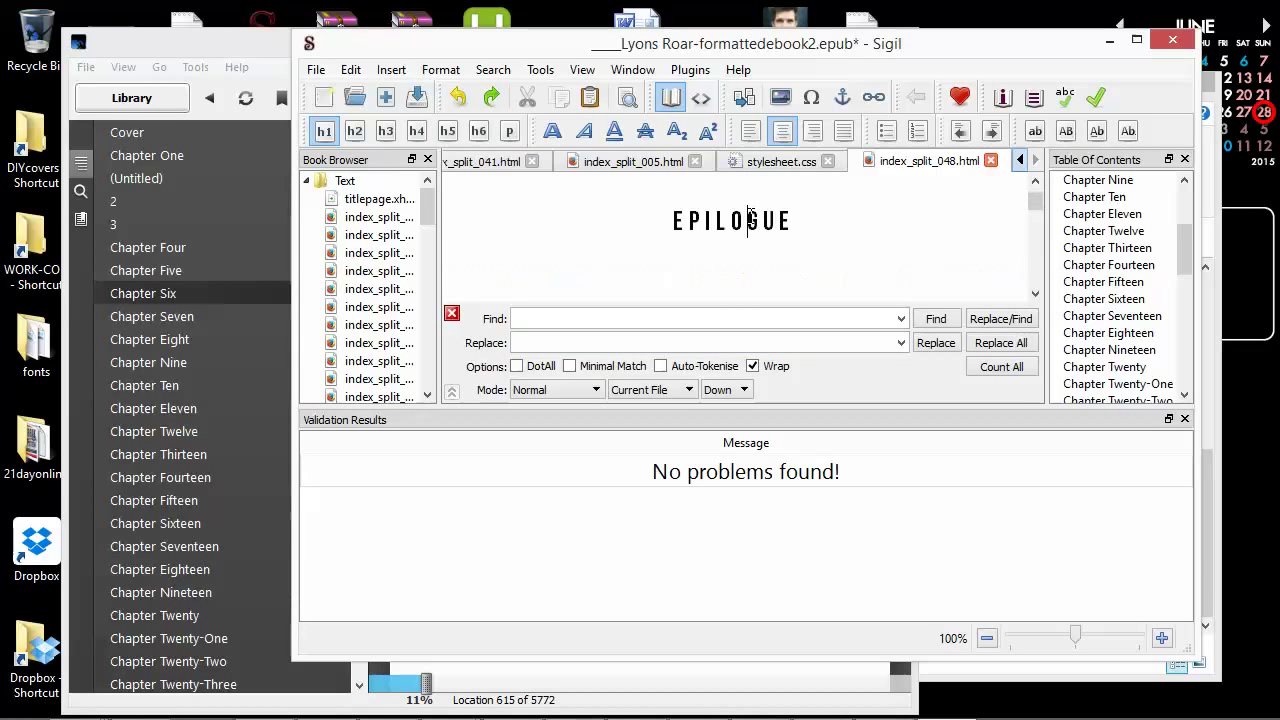
click(672, 222)
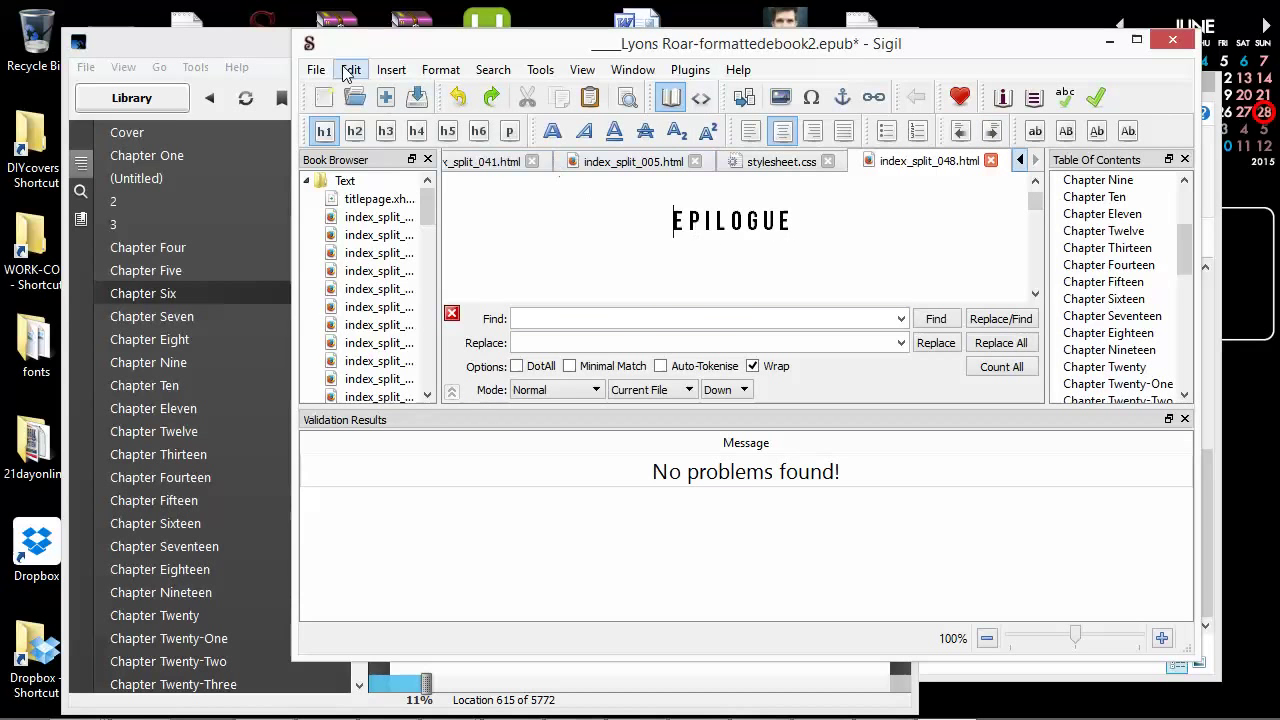
click(670, 98)
scroll(685, 202, down, 4)
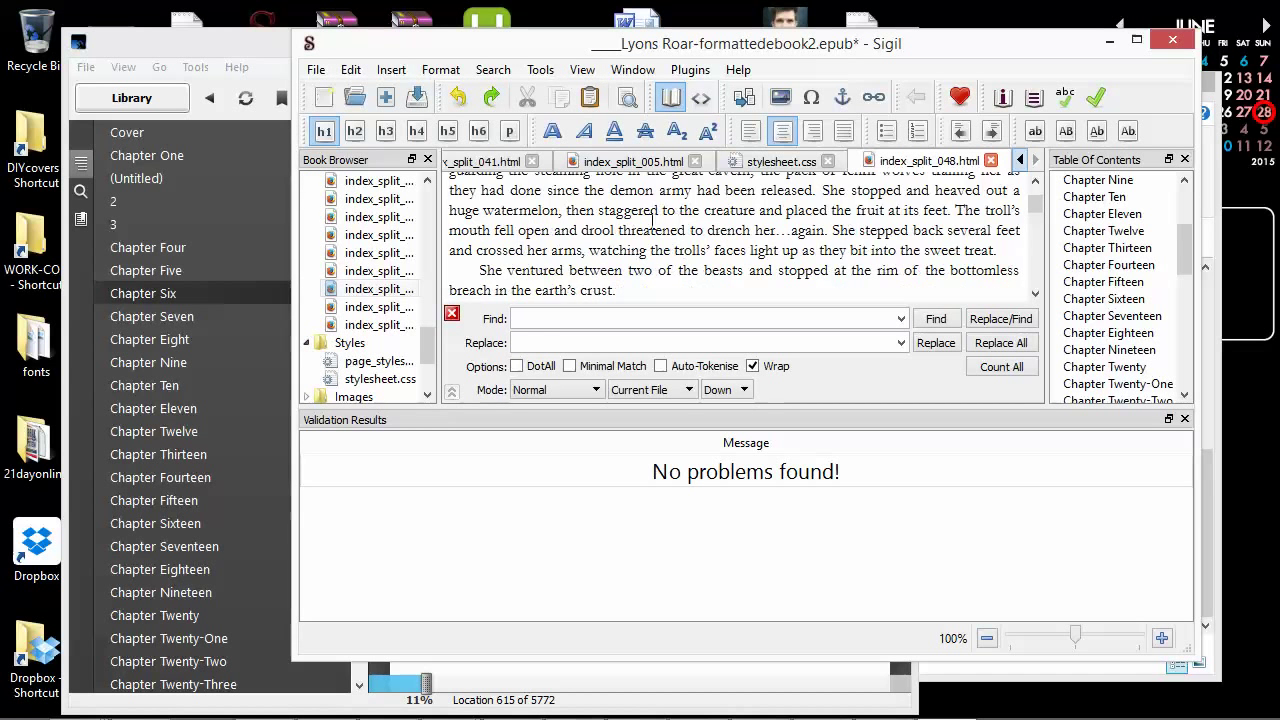
scroll(666, 241, down, 8)
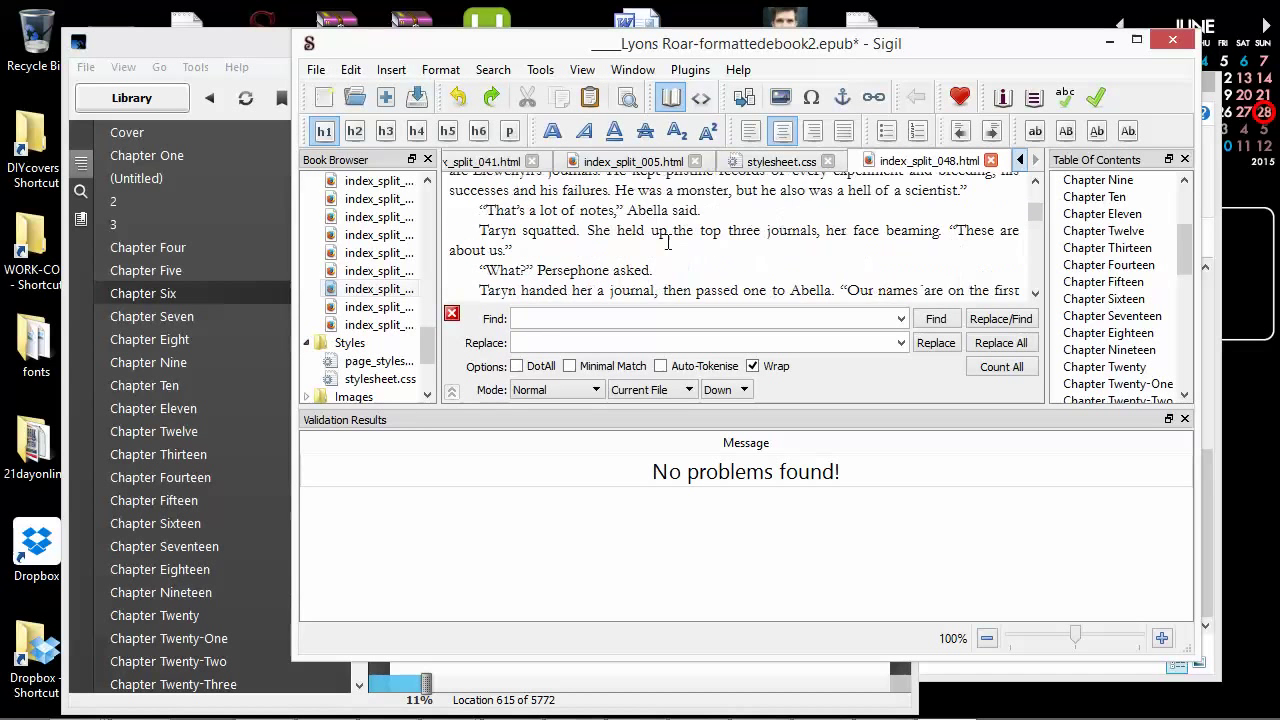
scroll(682, 237, down, 3)
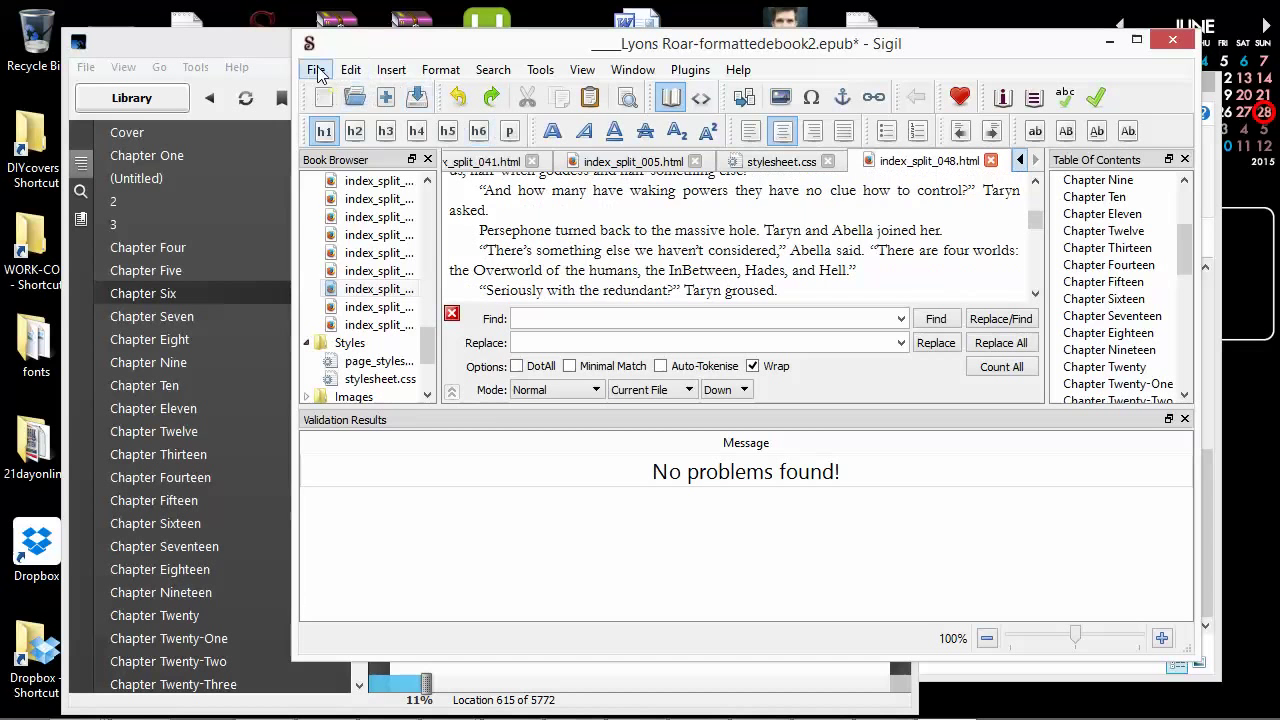
Step: Save the edited Lyons Roar EPUB from the File menu
click(578, 238)
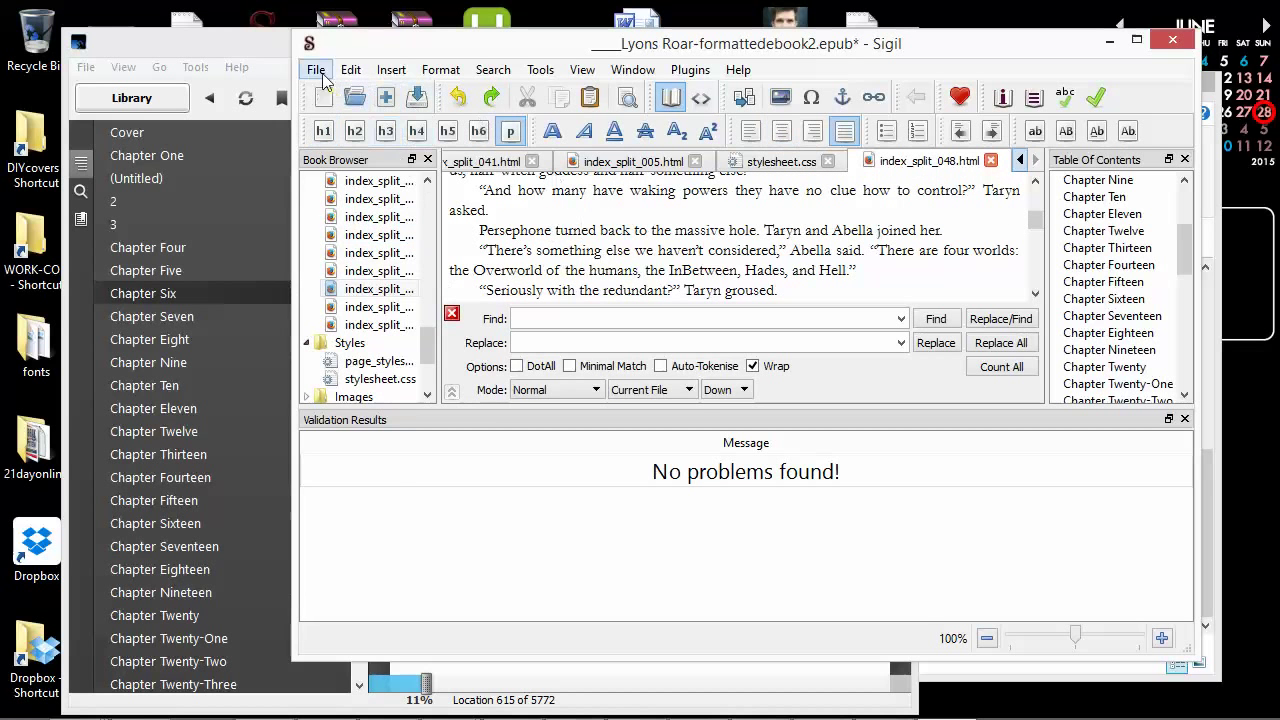
click(316, 70)
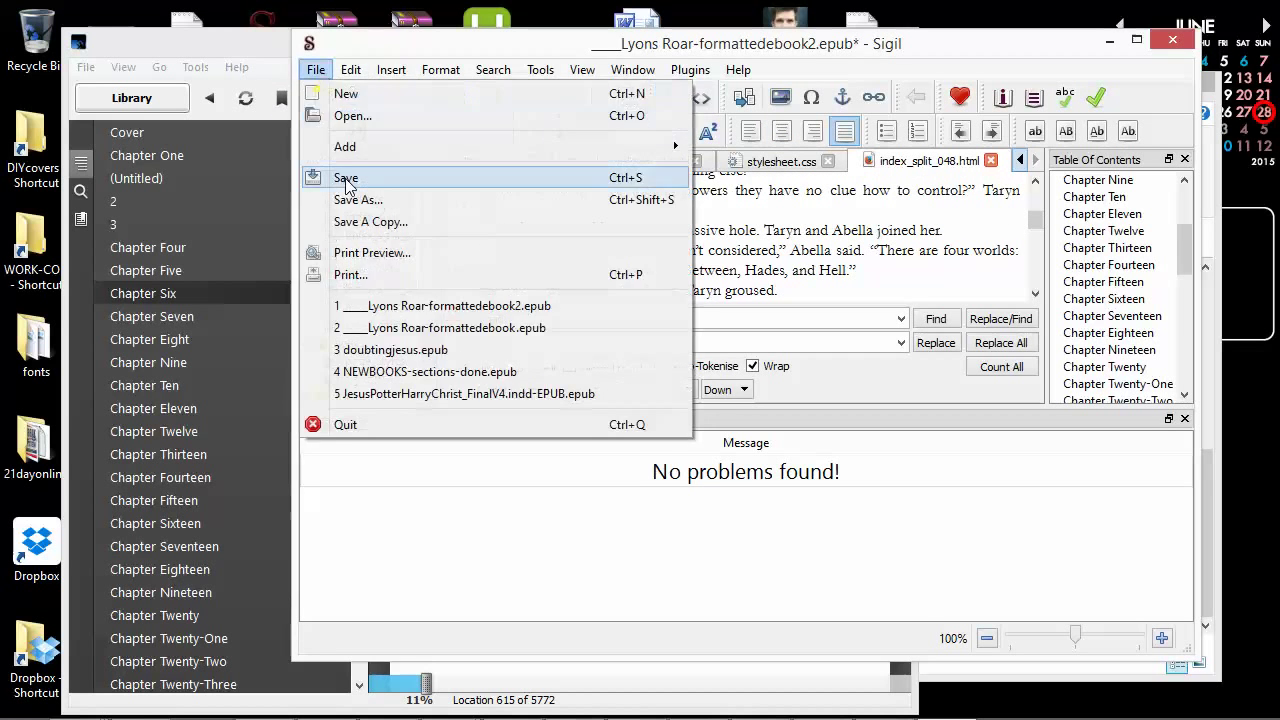
click(343, 174)
click(259, 44)
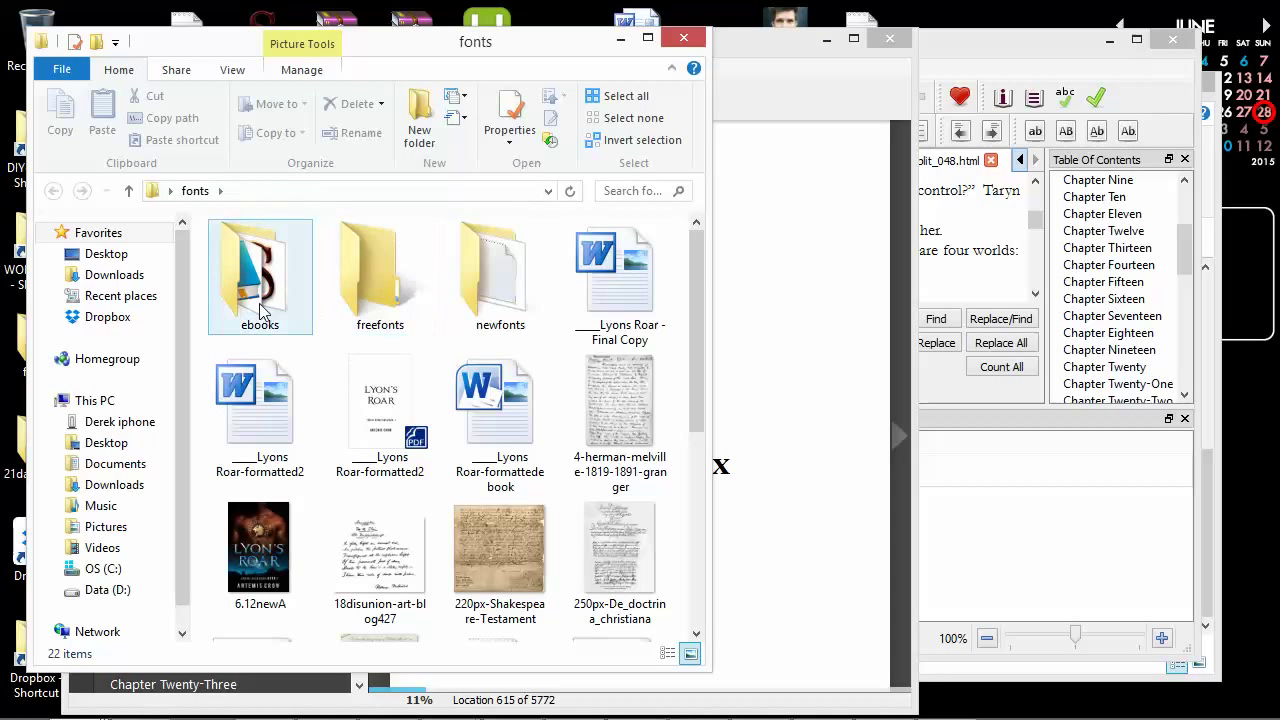
Step: Open the ebooks folder, select the formattedebook2 EPUB, and switch to Kindle Previewer
double_click(300, 312)
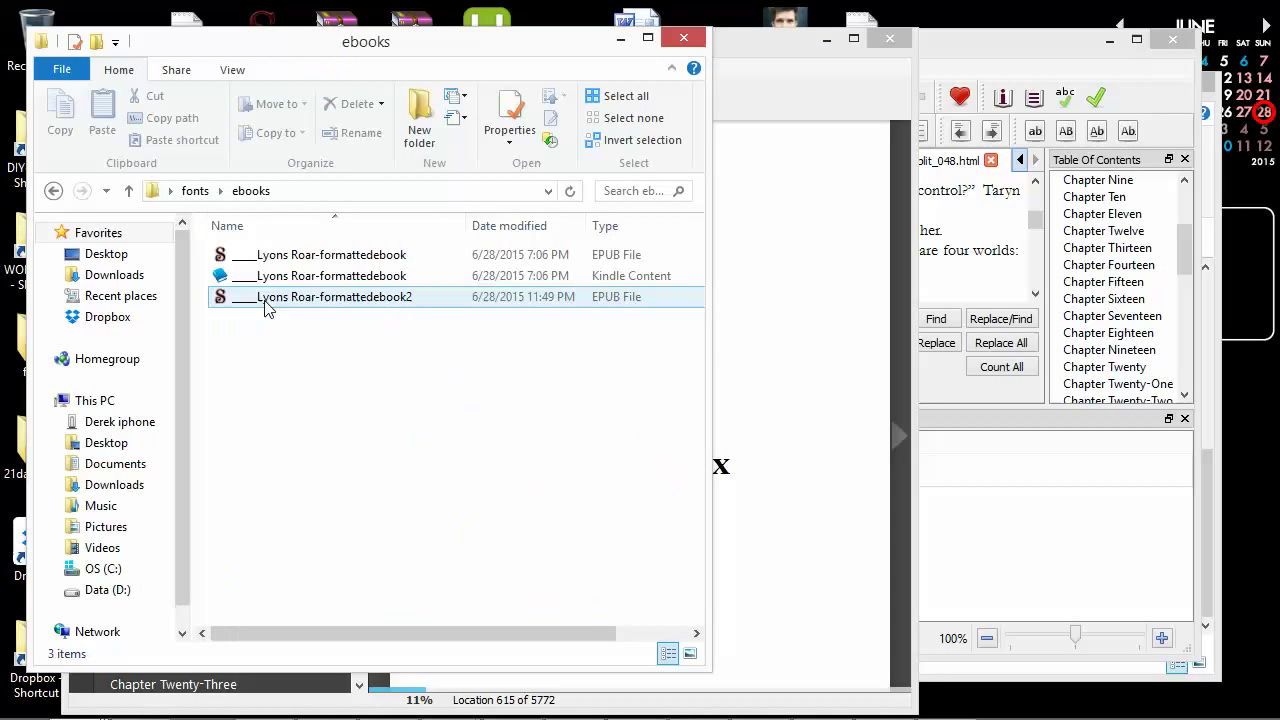
click(360, 306)
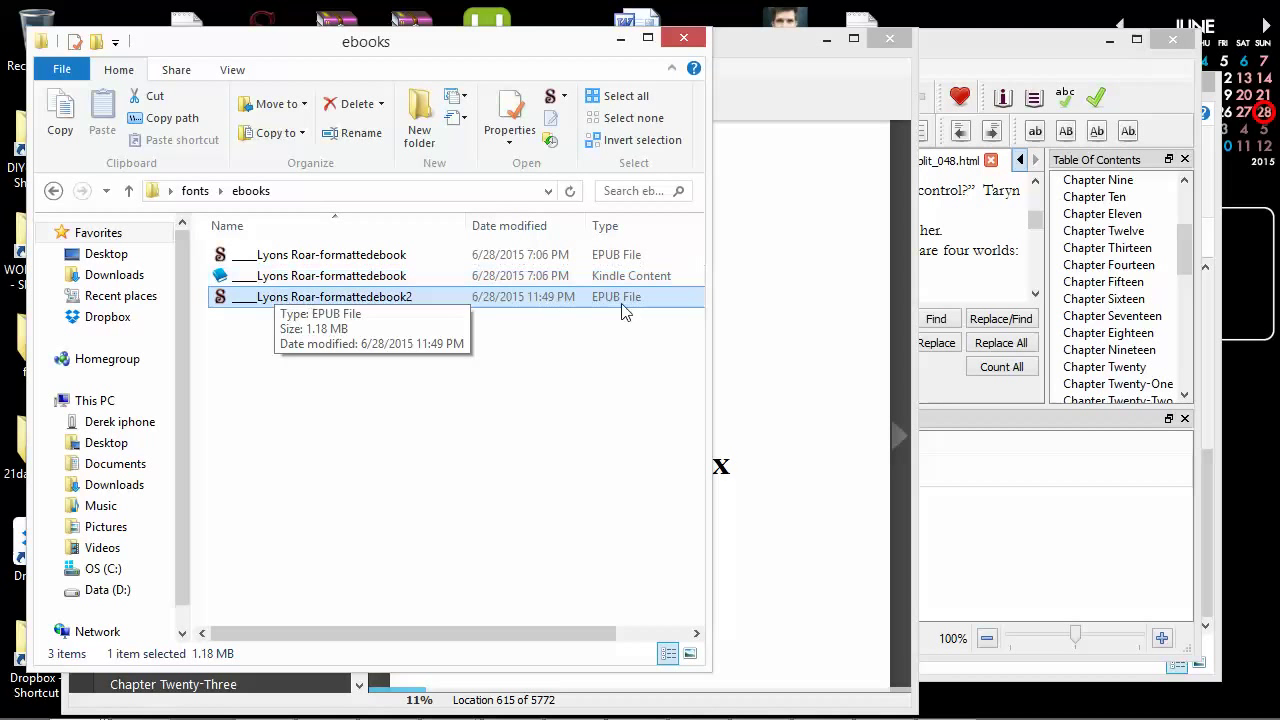
mouse_move(632, 712)
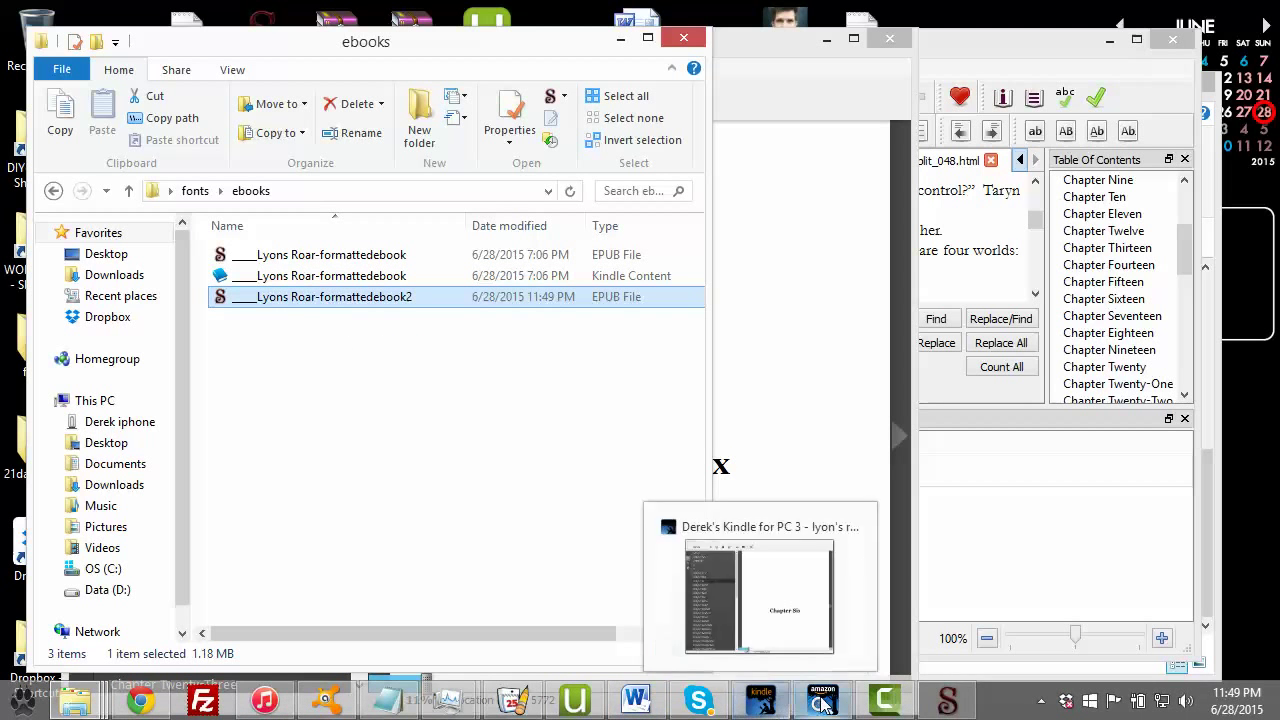
mouse_move(822, 705)
click(891, 560)
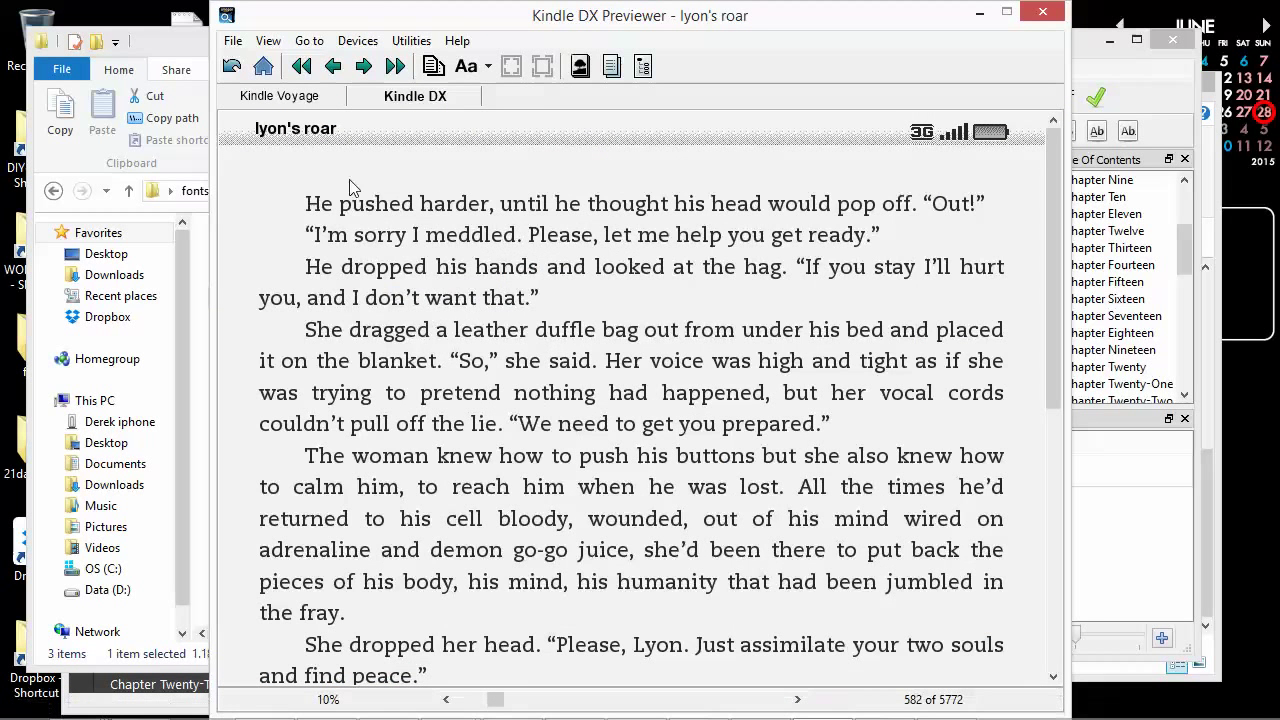
Step: Let formattedebook2 compile to MOBI, then open the new converted-Lyons Roar output folder
click(405, 14)
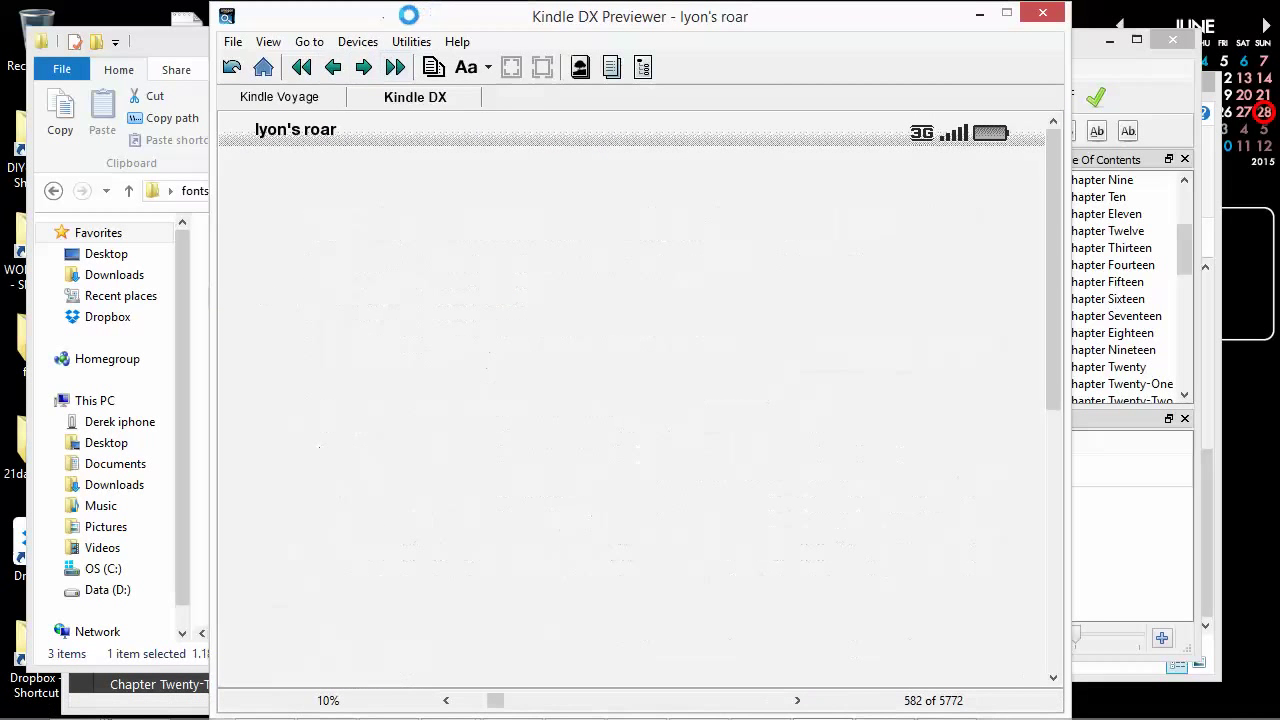
click(147, 40)
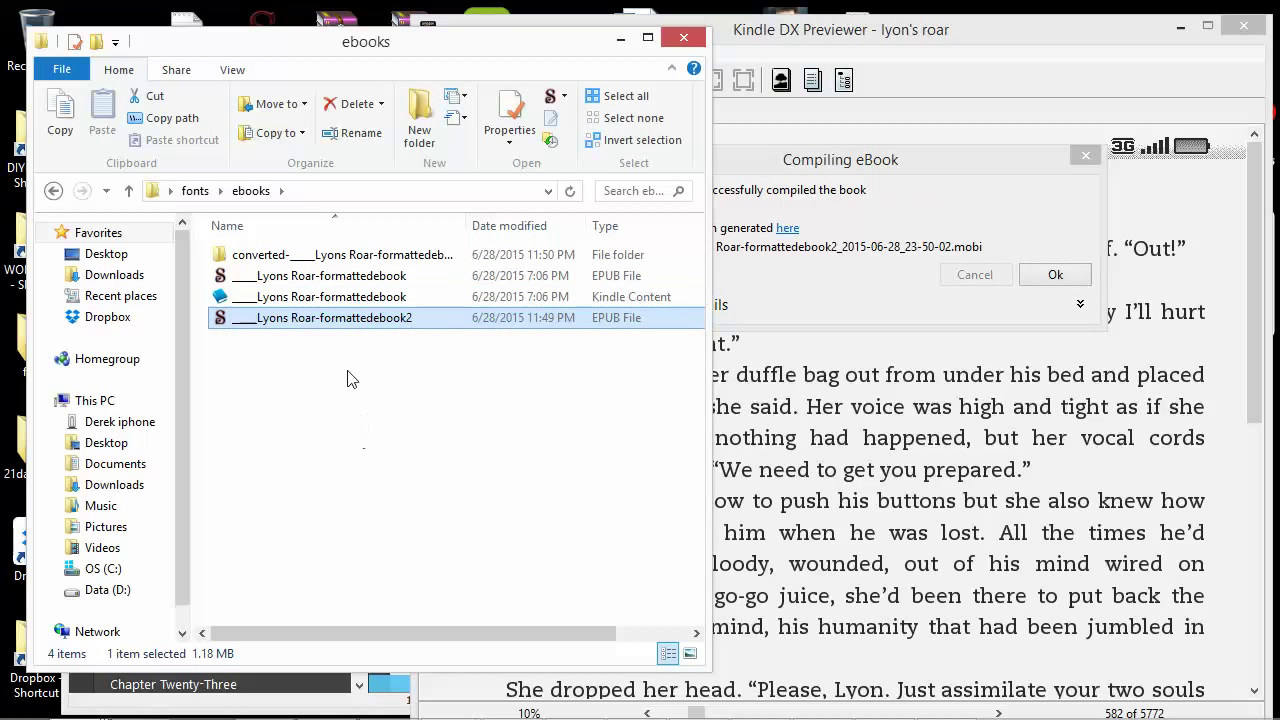
double_click(313, 256)
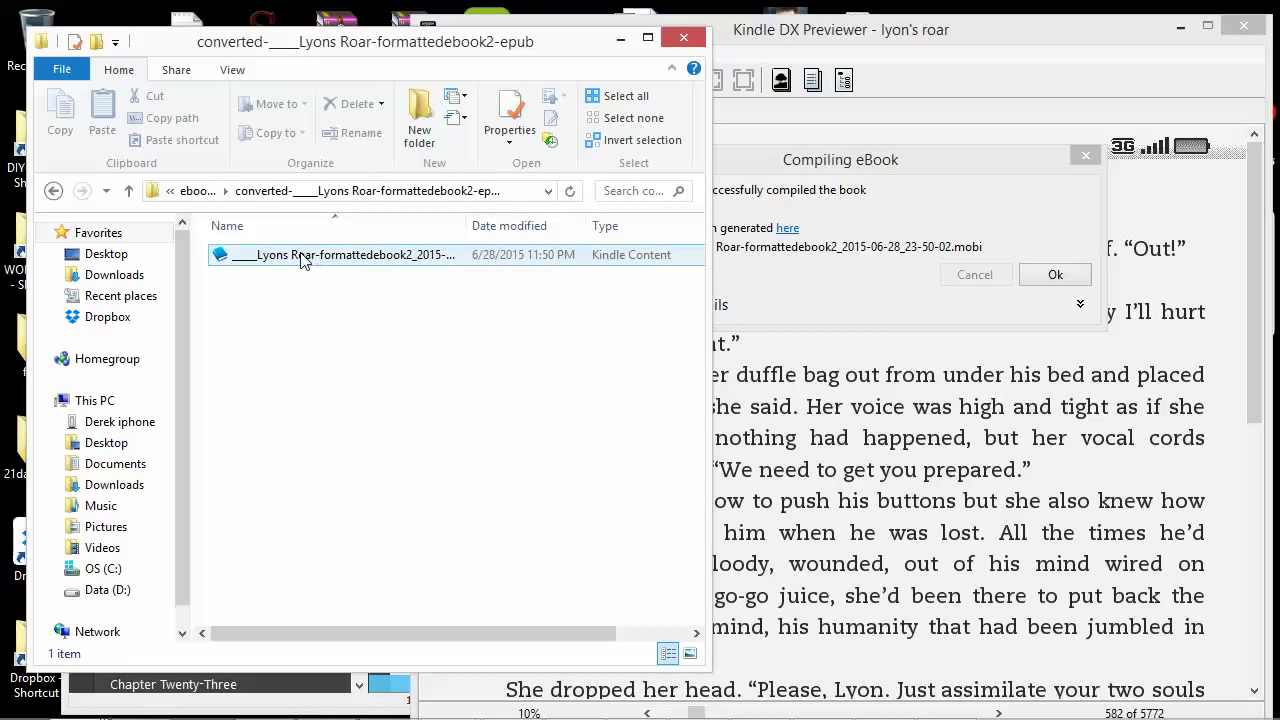
Step: Accept the successful compile message and scroll the Lyon's Roar preview from its title page
click(955, 245)
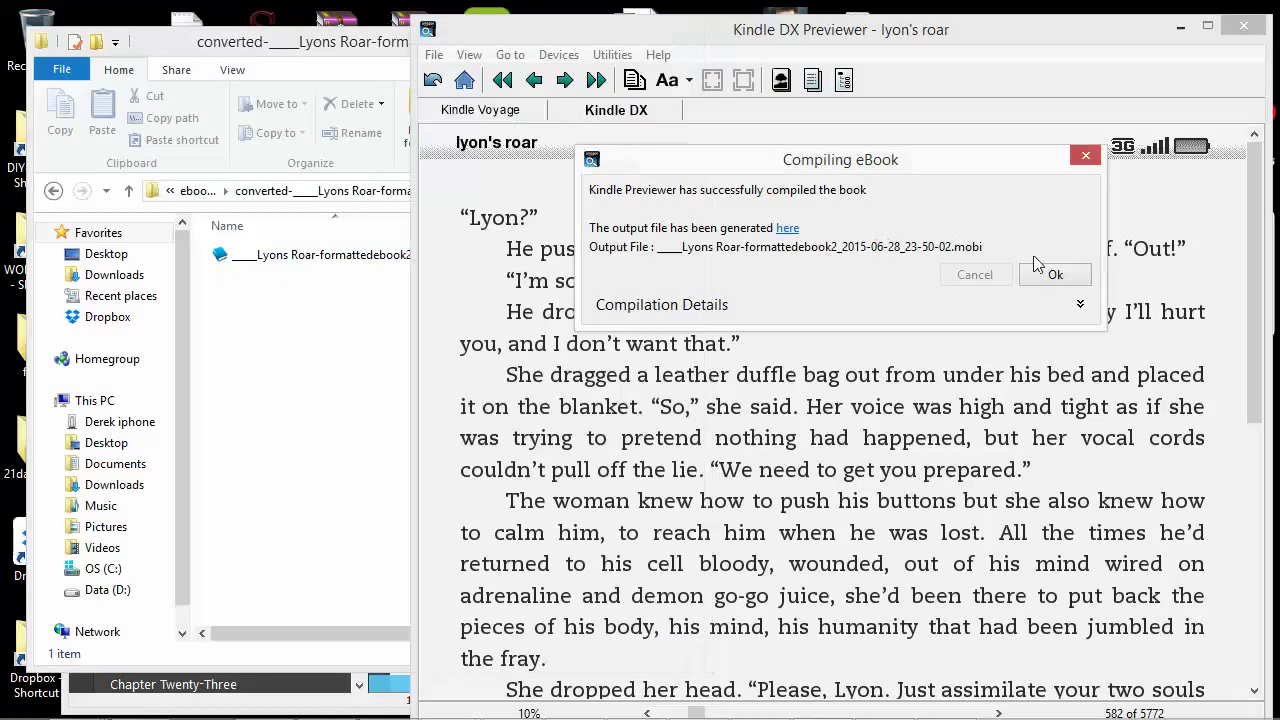
click(1054, 276)
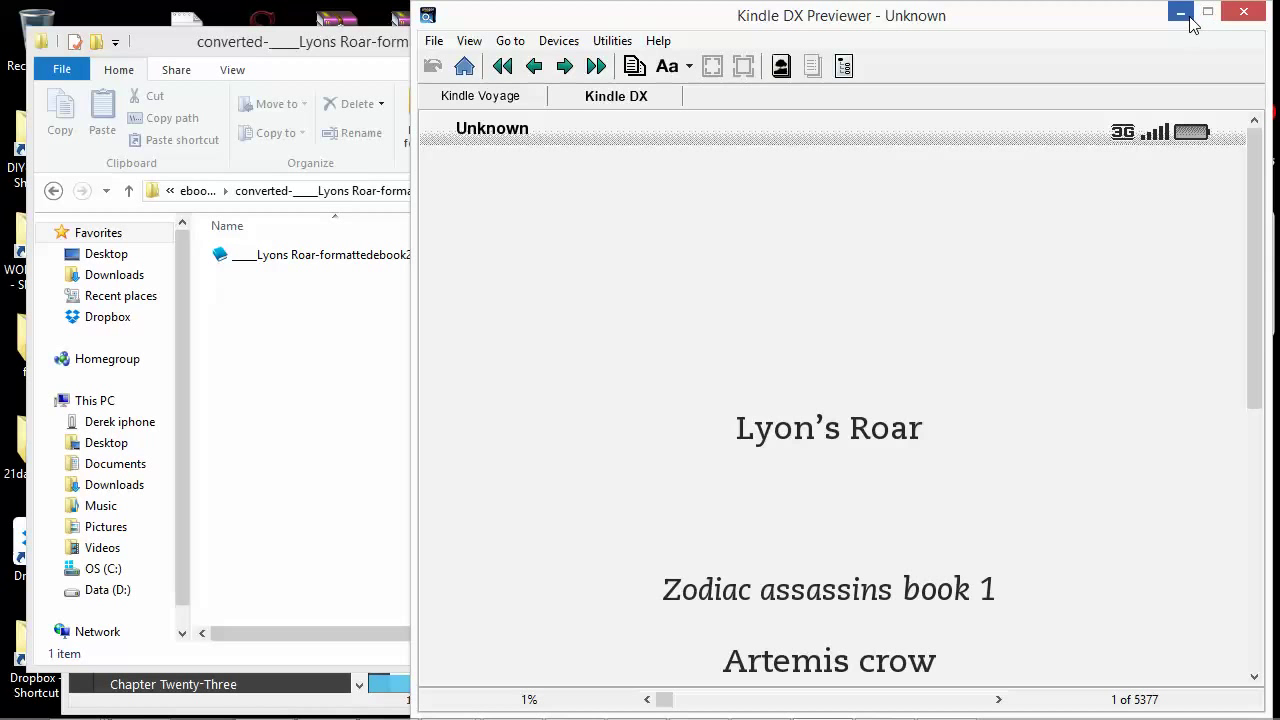
scroll(1069, 249, down, 5)
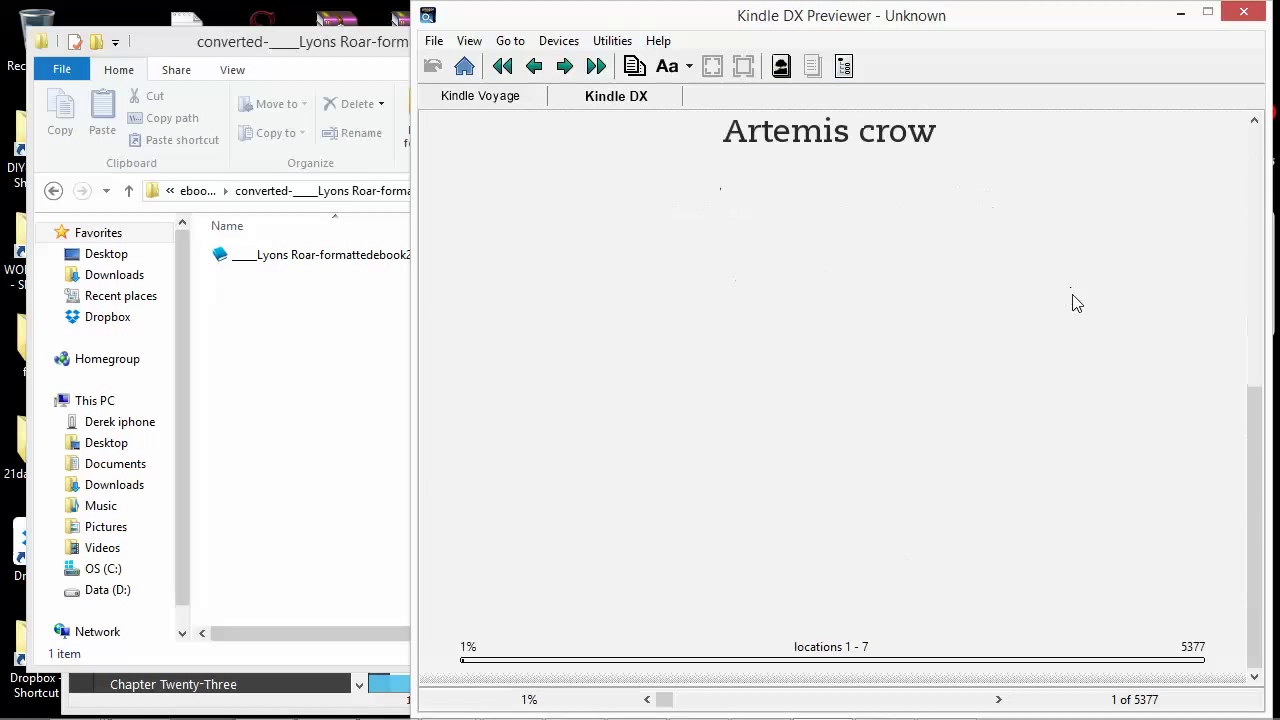